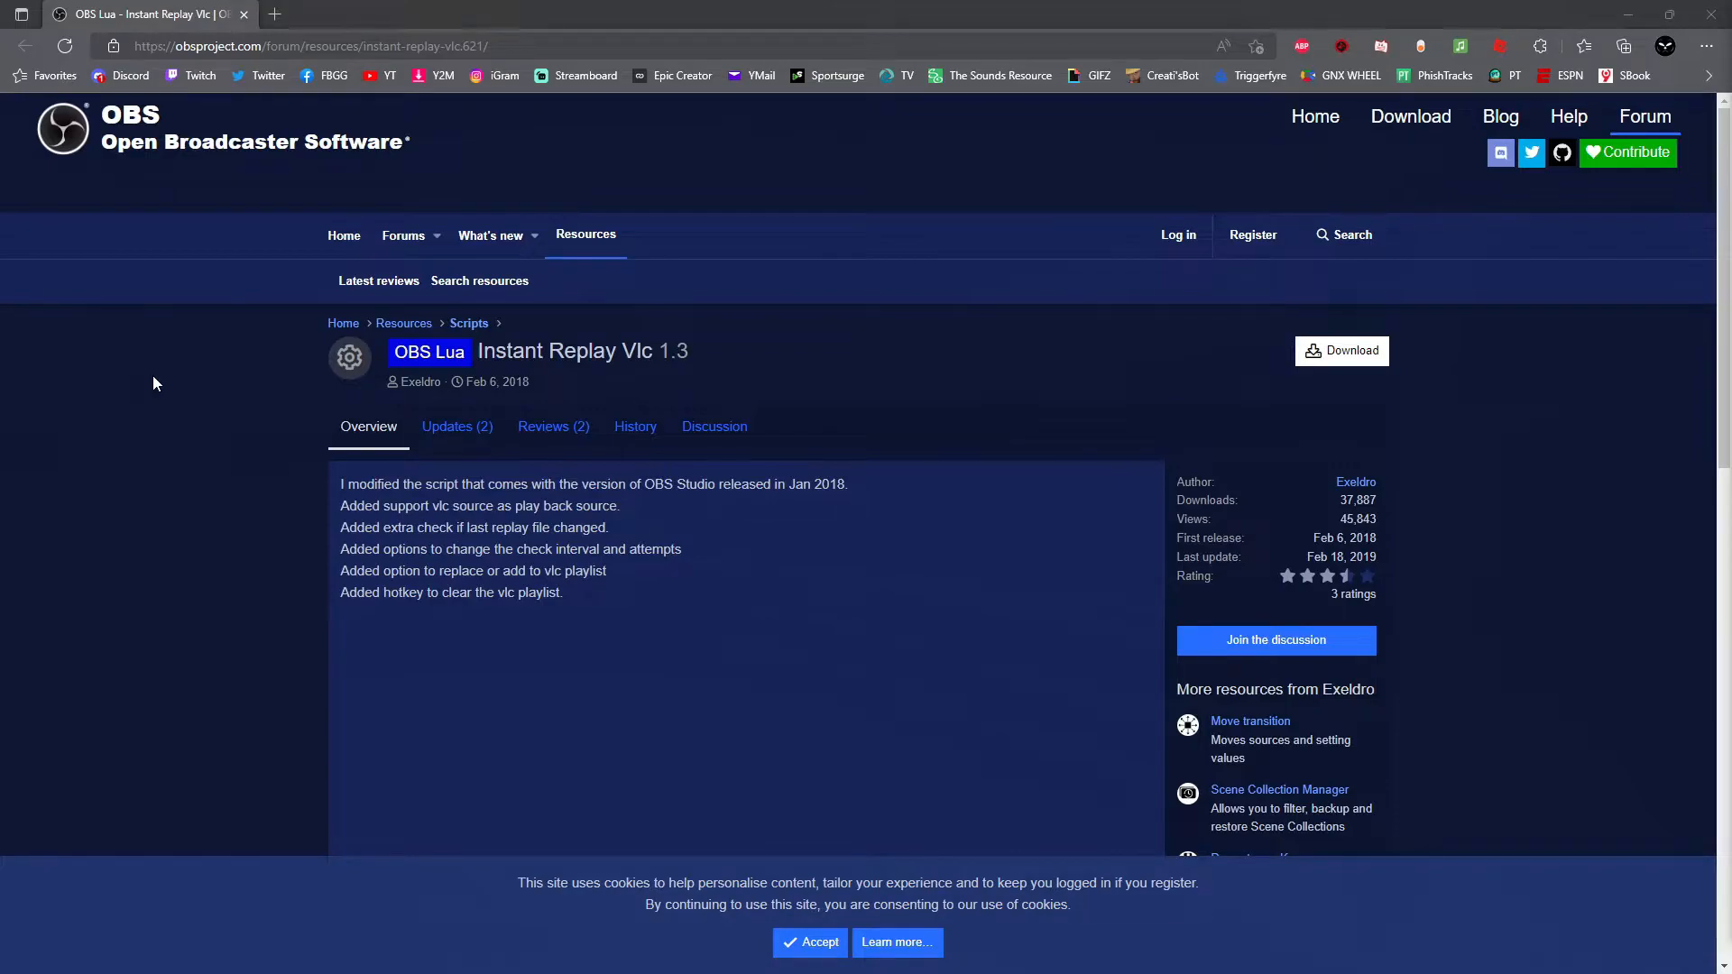
Download the Instant Replay Vlc script and copy instant-replay.lua from the Downloads folder.
{"action": "left_click", "coordinate": [325, 47]}
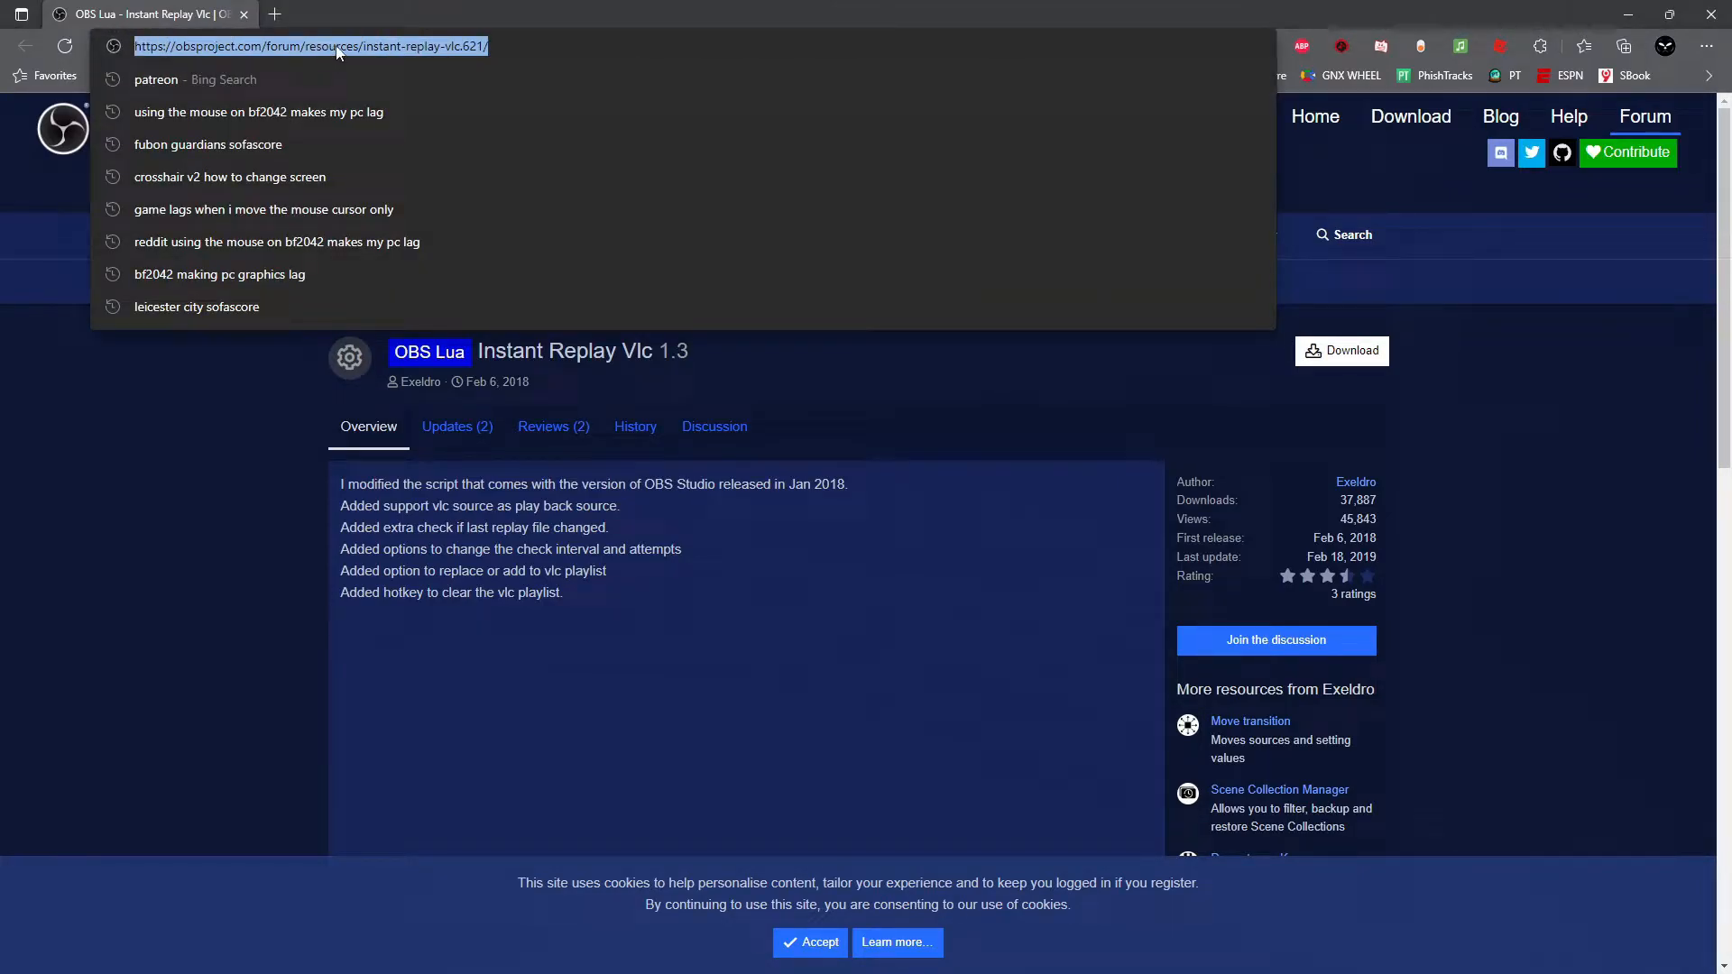
{"action": "left_click", "coordinate": [297, 405]}
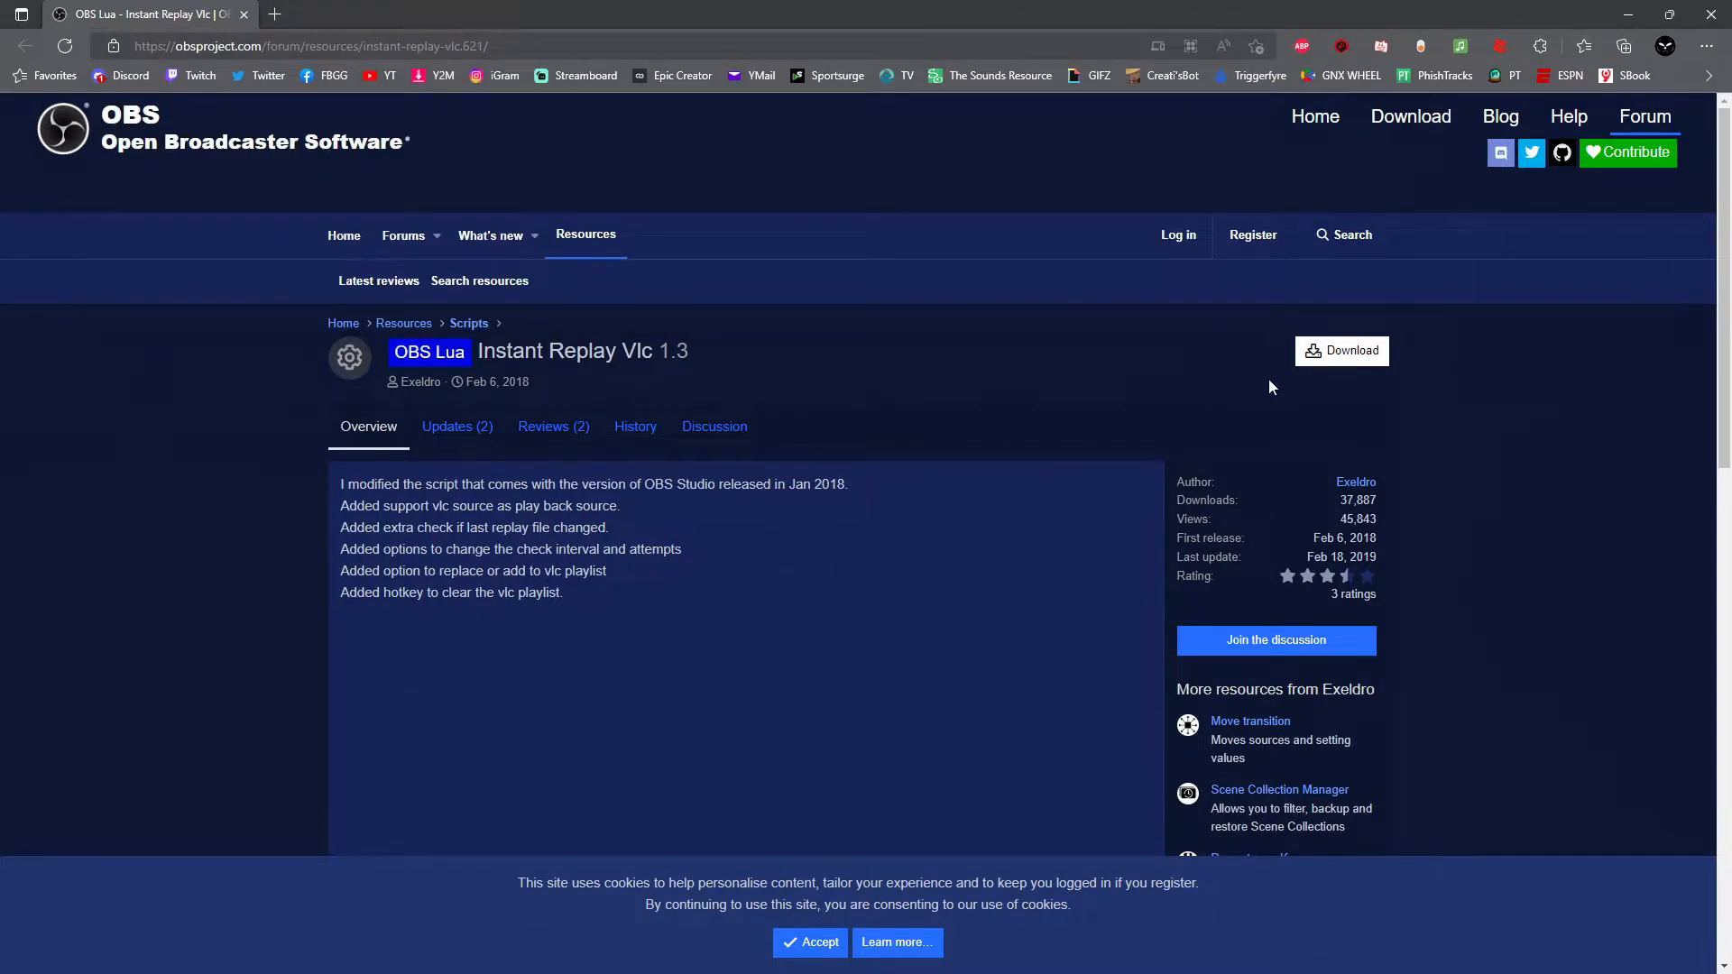
{"action": "left_click", "coordinate": [1353, 351]}
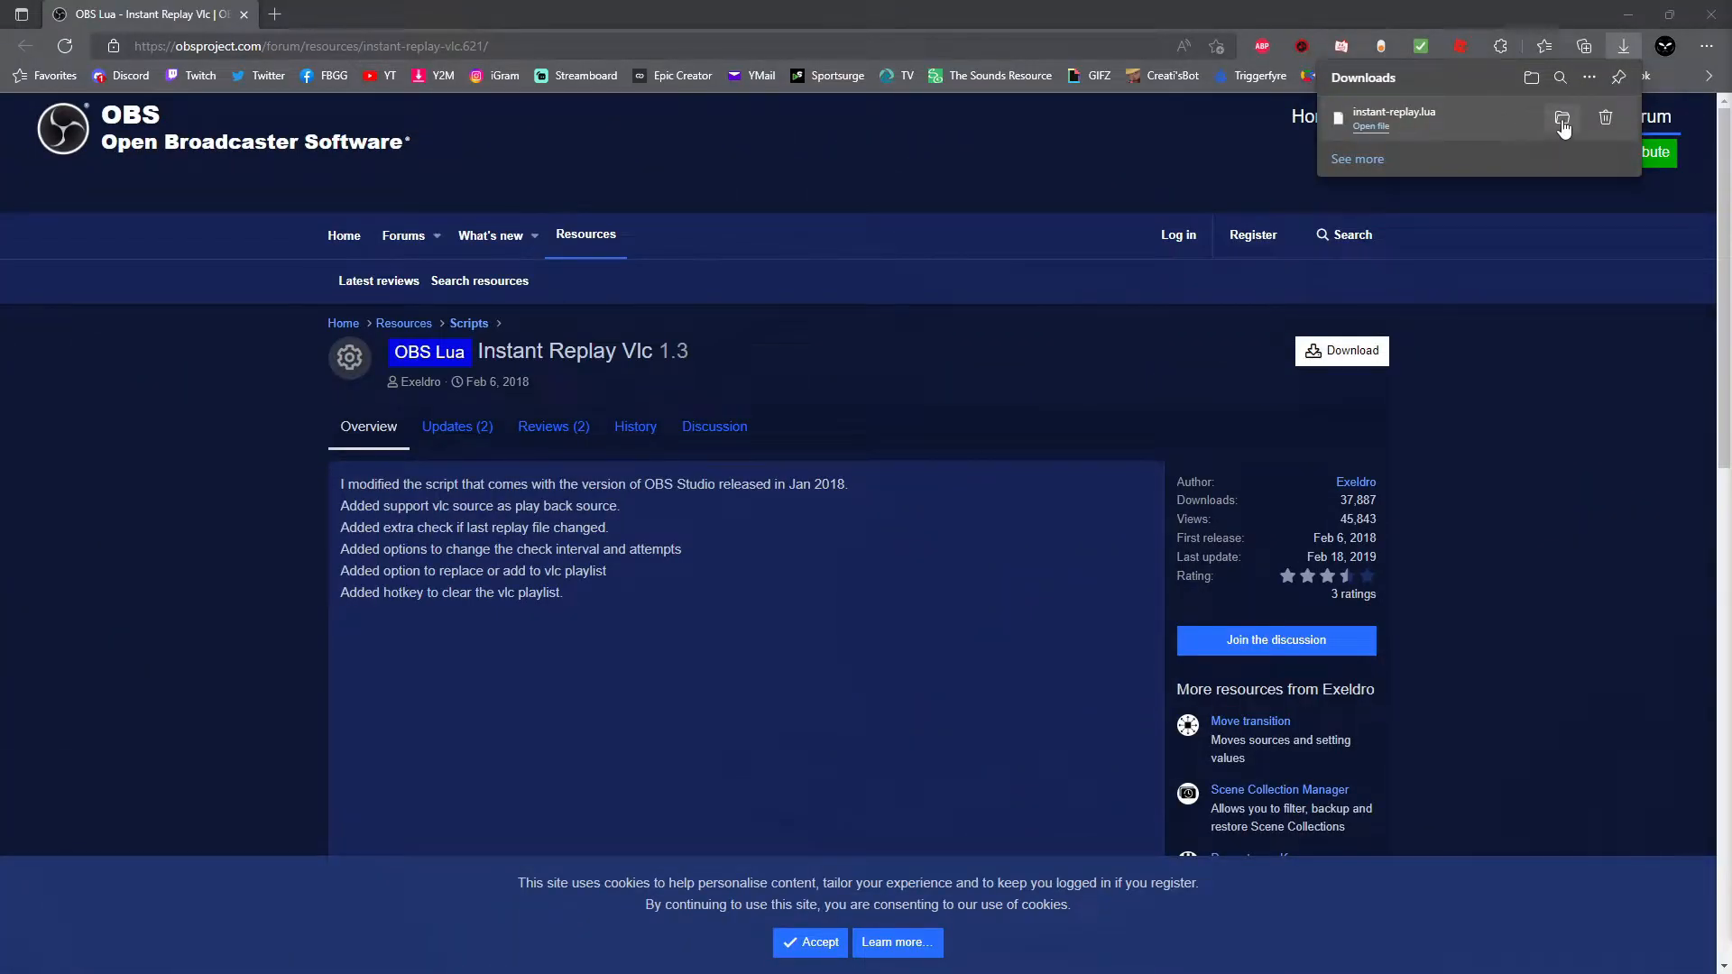
{"action": "left_click", "coordinate": [1563, 123]}
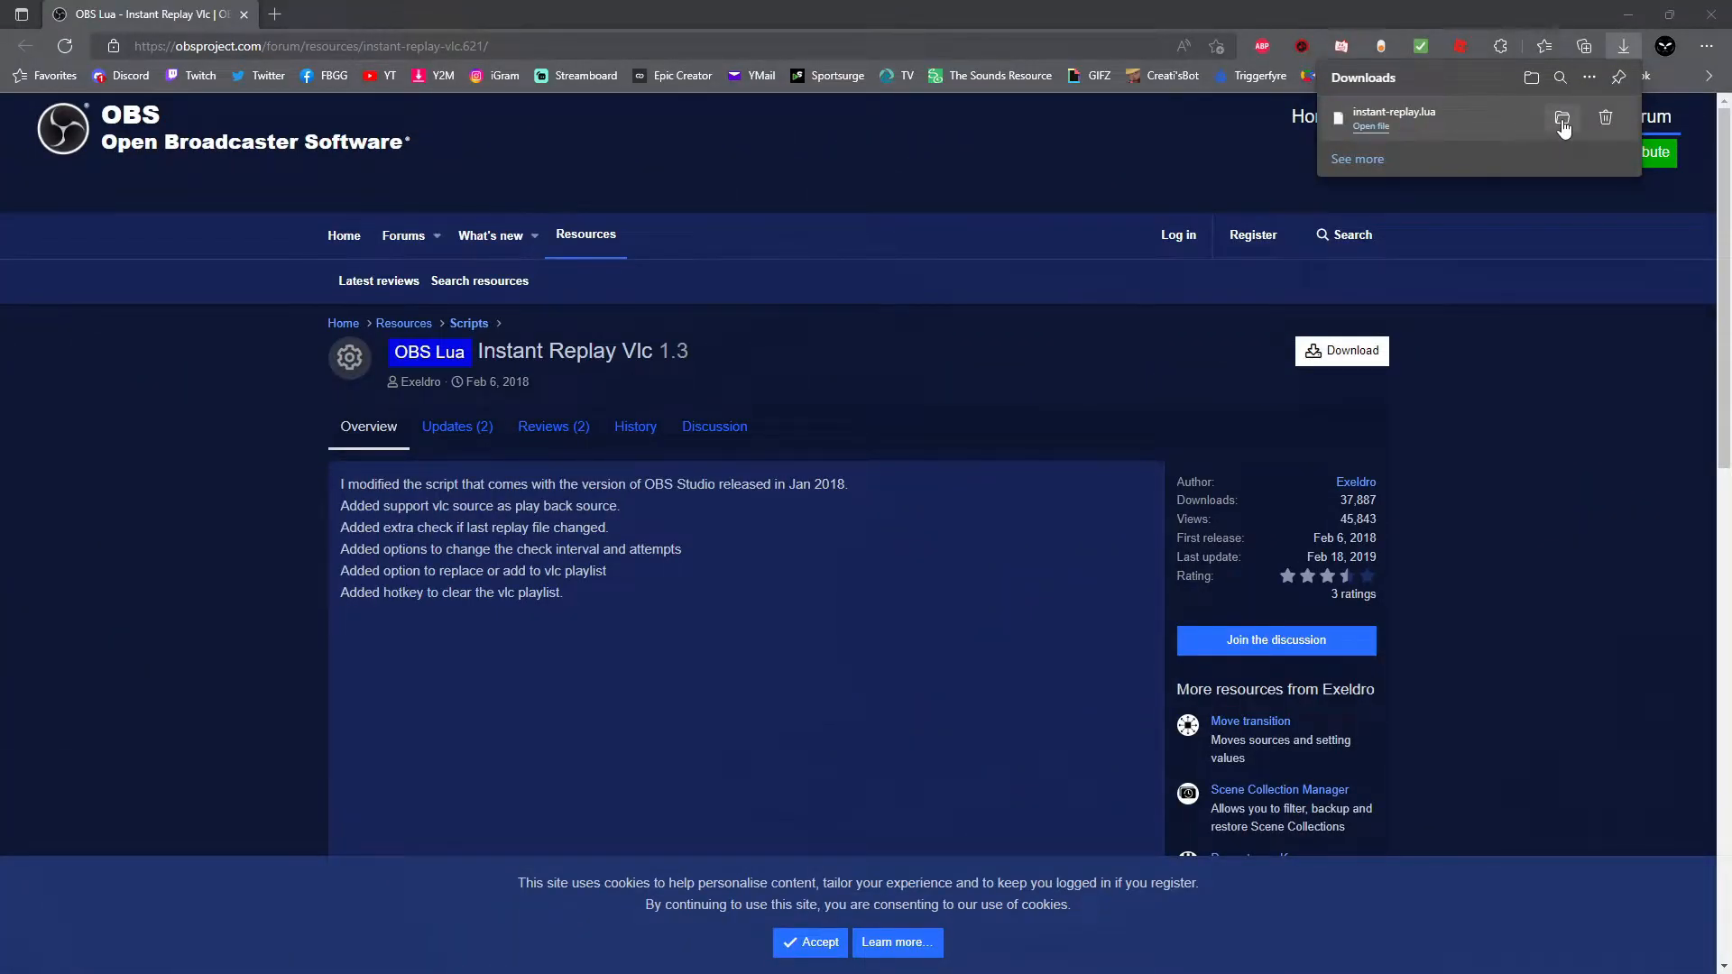
{"action": "right_click", "coordinate": [334, 176]}
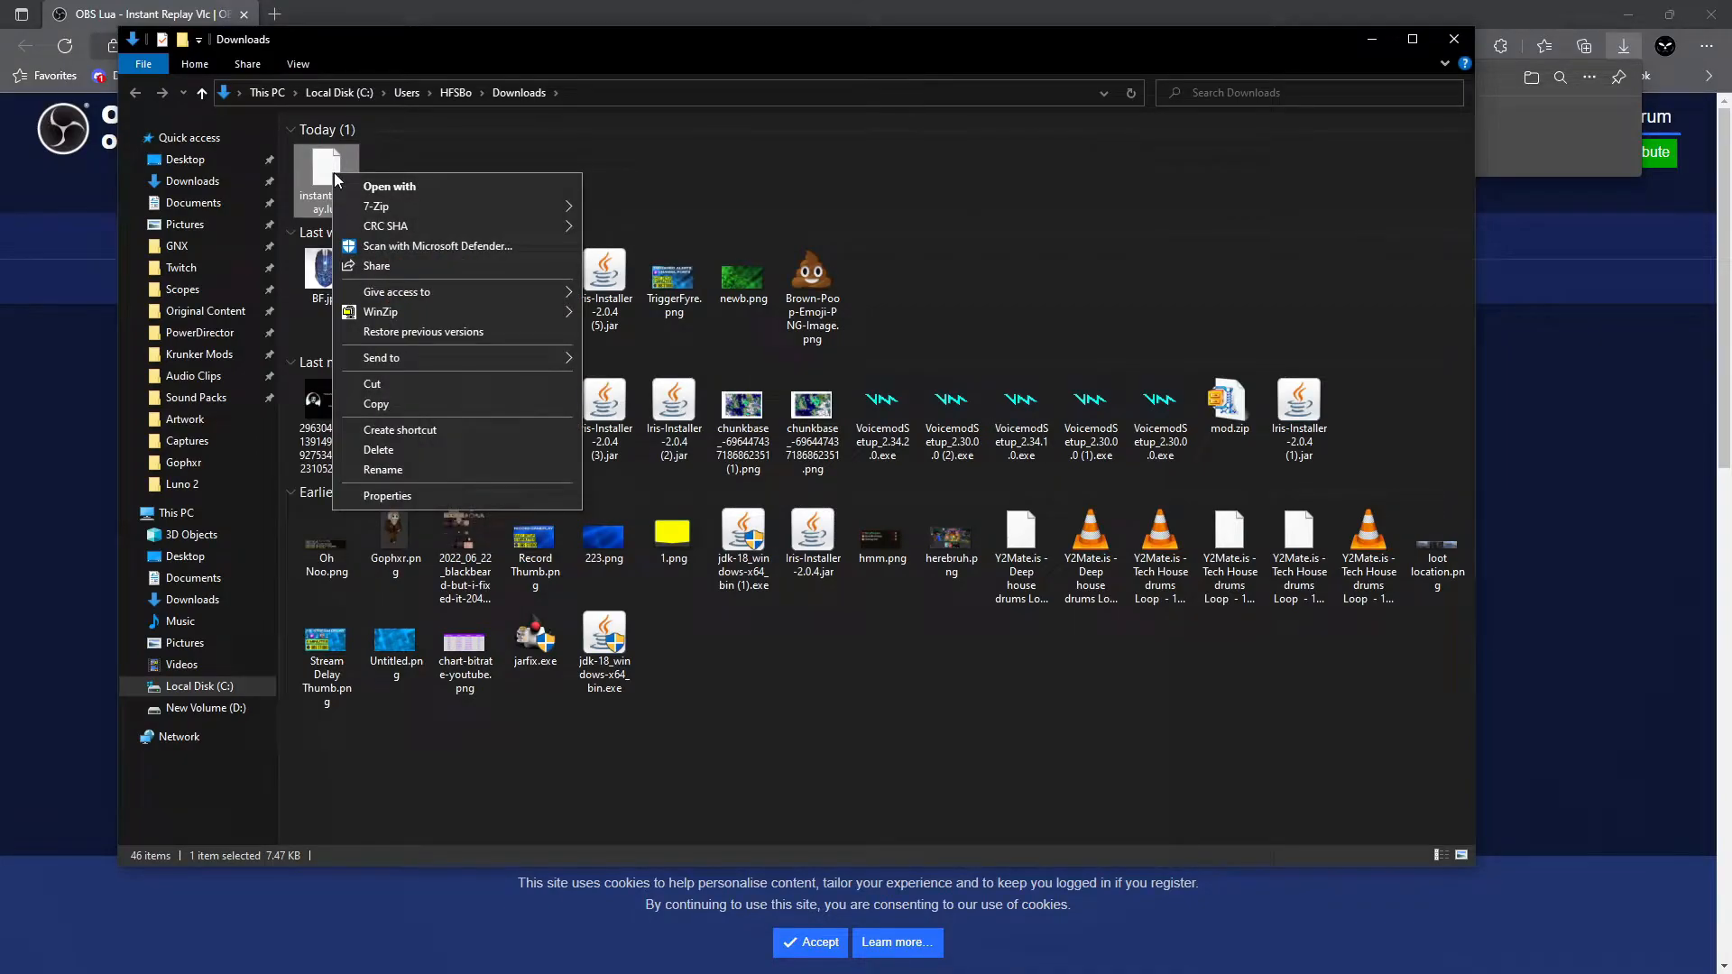
{"action": "left_click", "coordinate": [388, 405]}
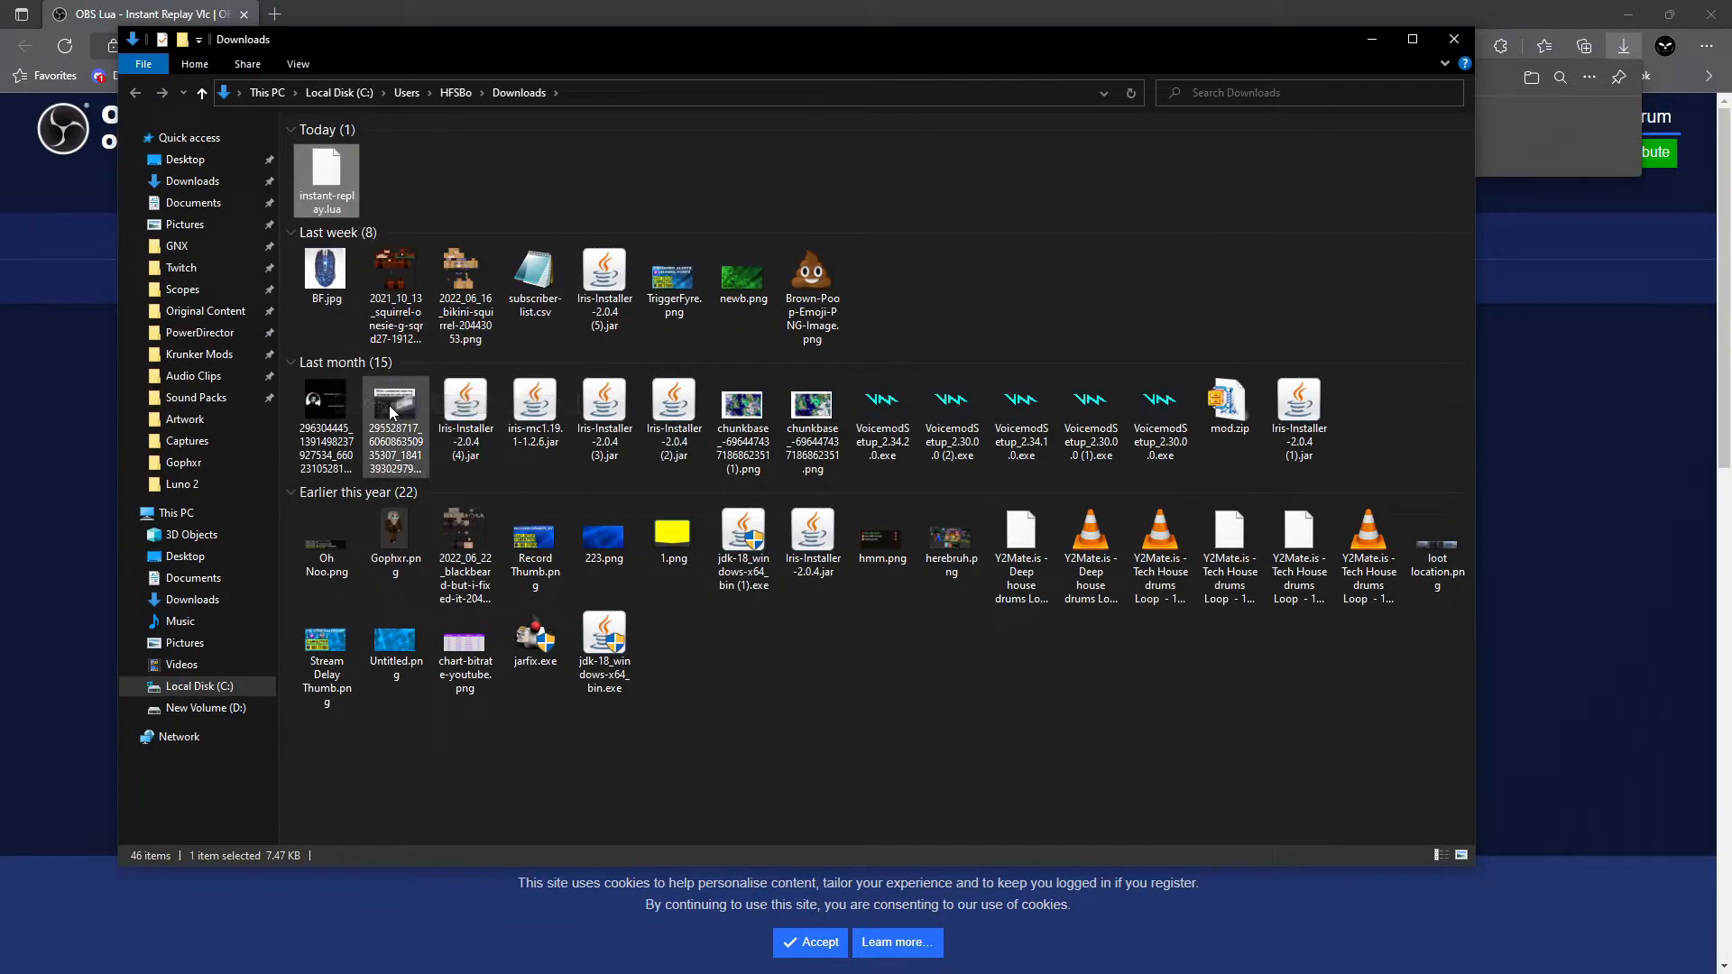
Paste the copied script into C:\Program Files\obs-studio\data\obs-plugins\frontend-tools\scripts and close the folder window.
{"action": "left_click", "coordinate": [197, 690]}
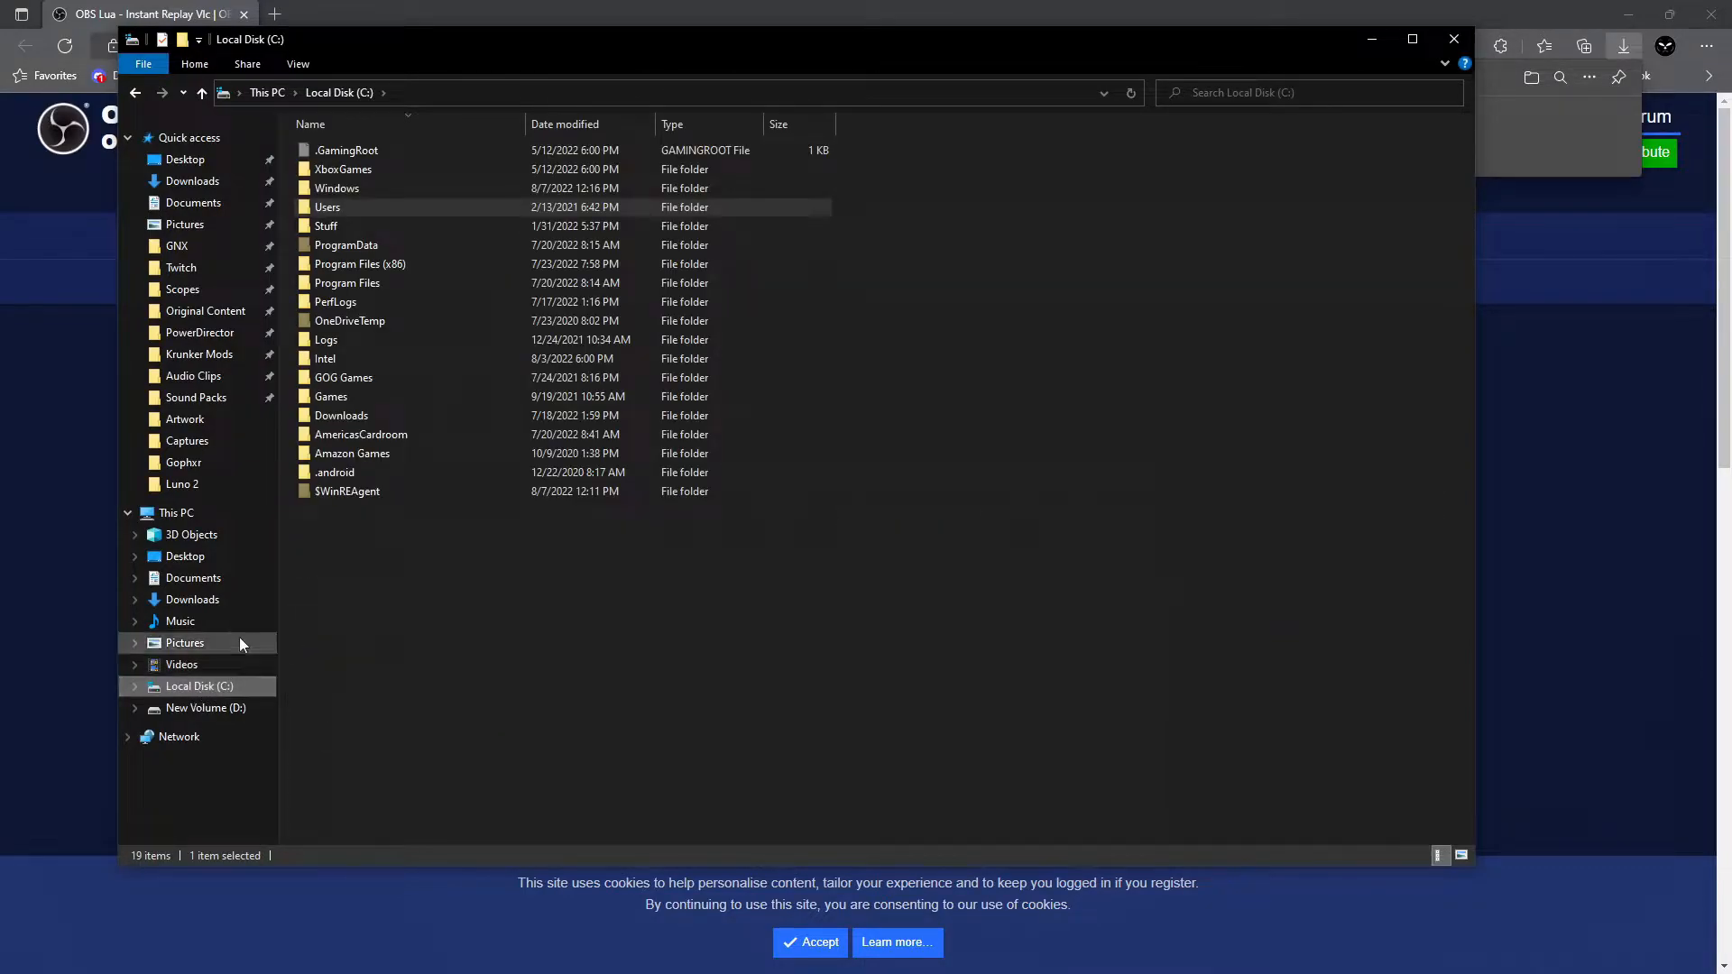
{"action": "double_click", "coordinate": [337, 283]}
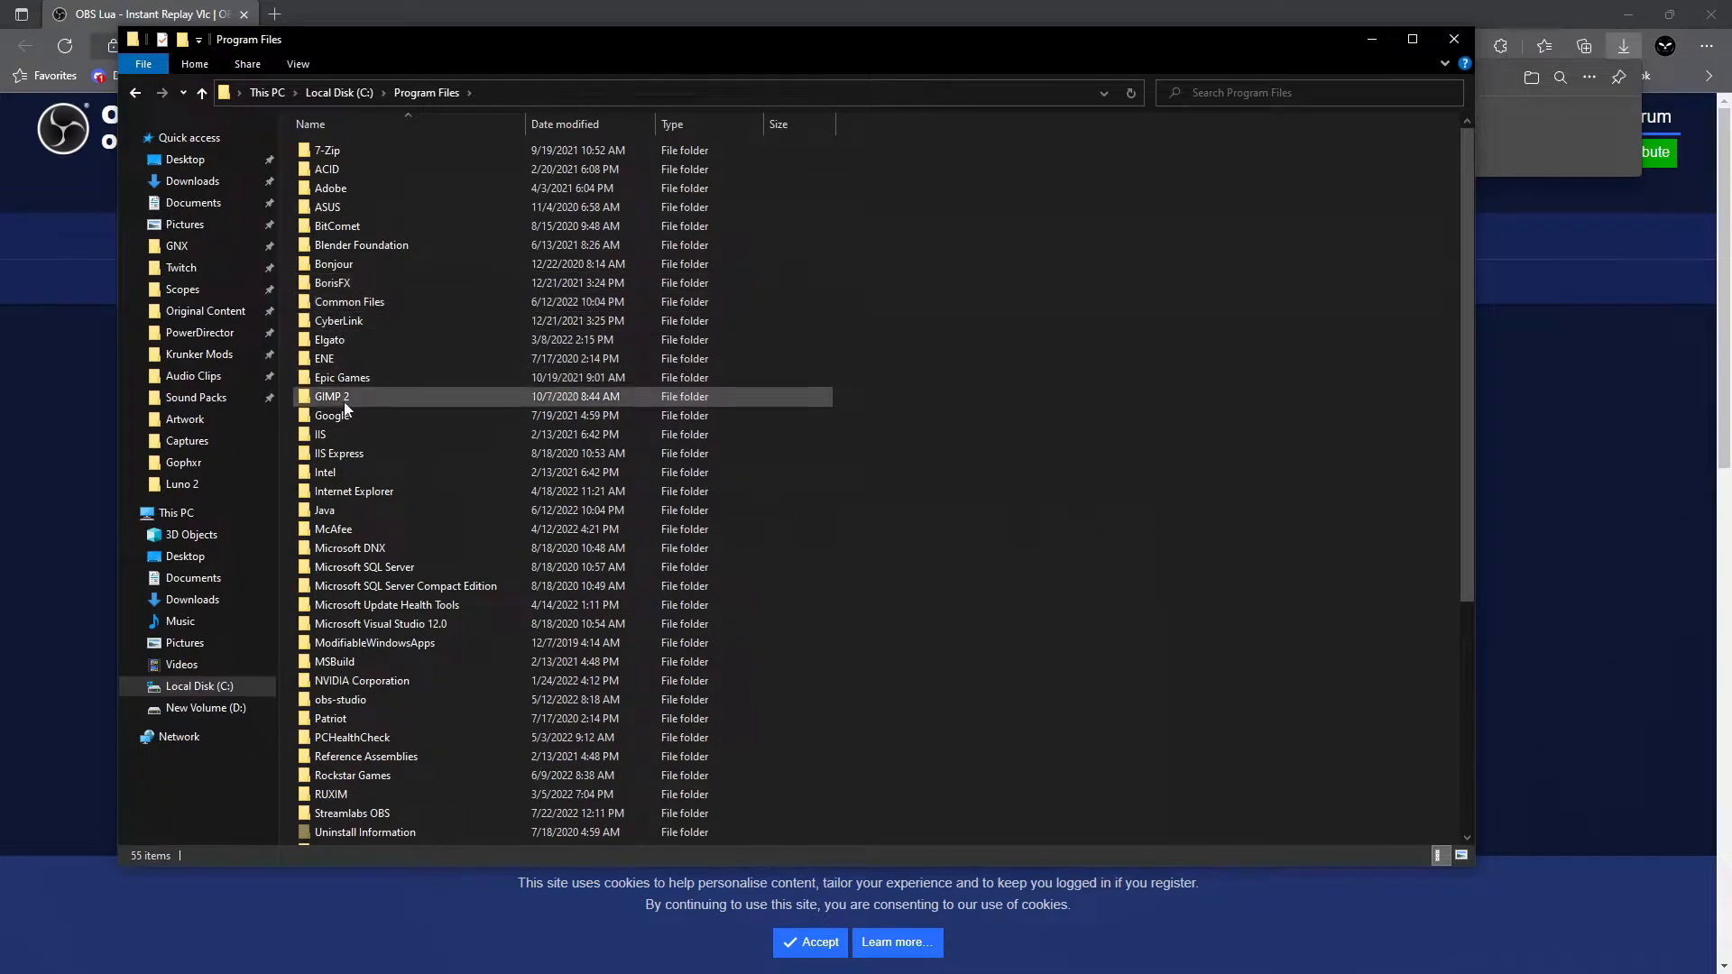
{"action": "double_click", "coordinate": [341, 703]}
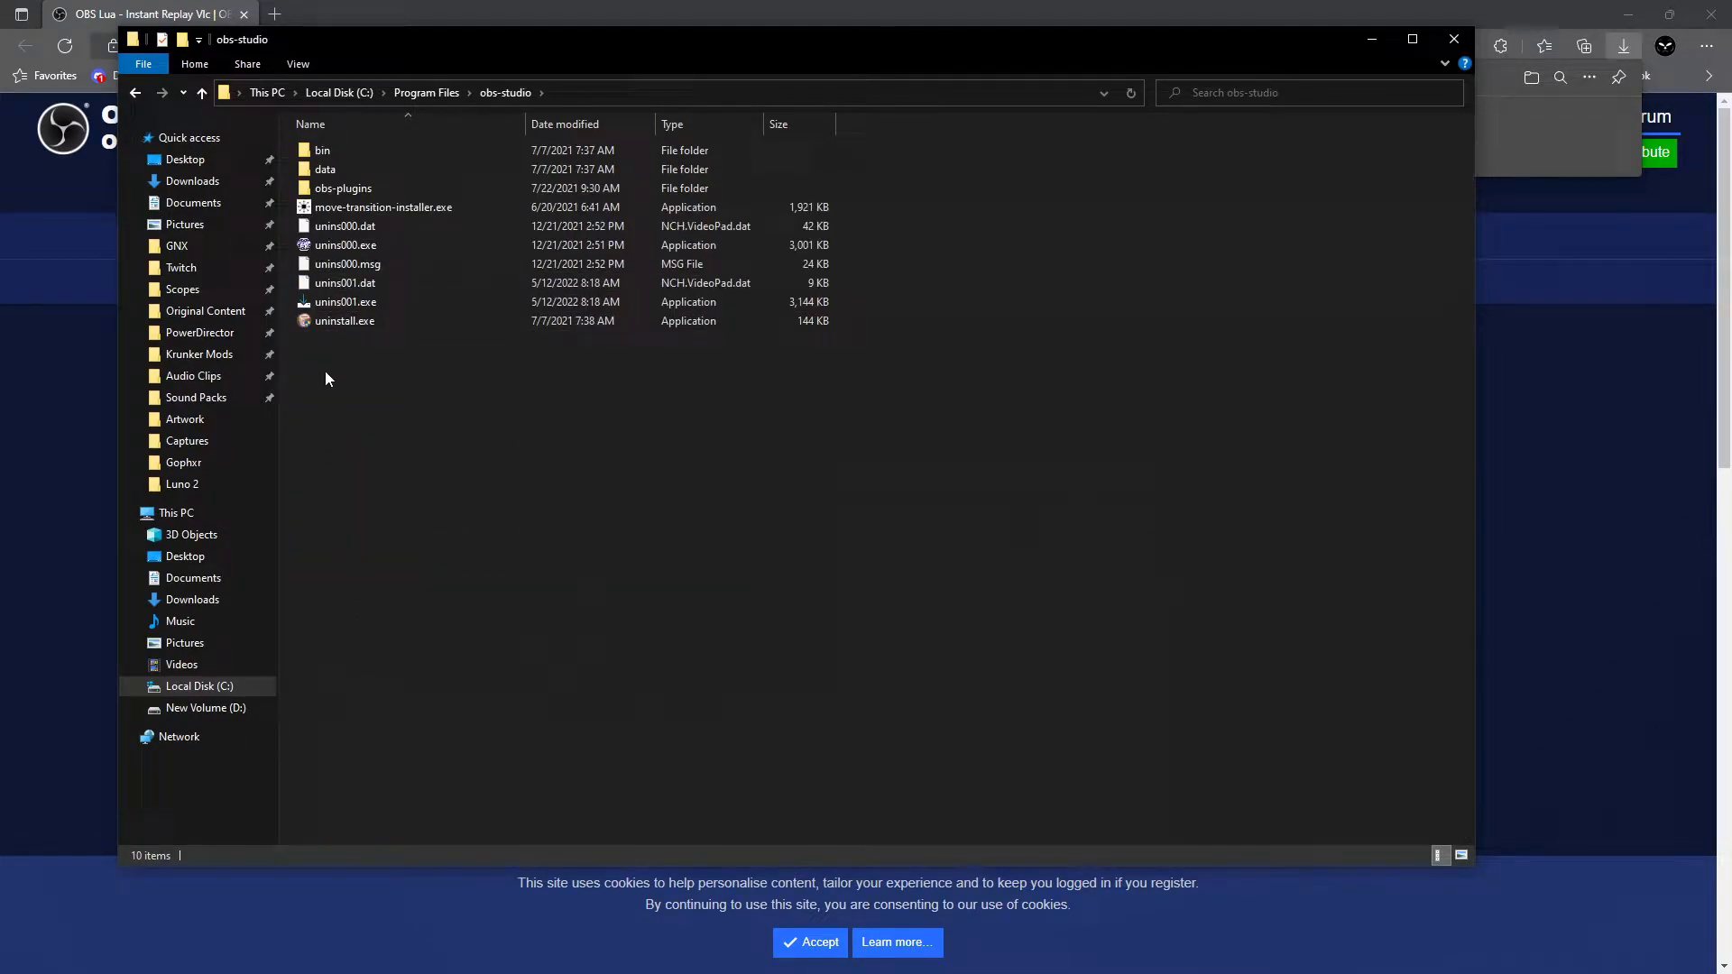
{"action": "double_click", "coordinate": [335, 173]}
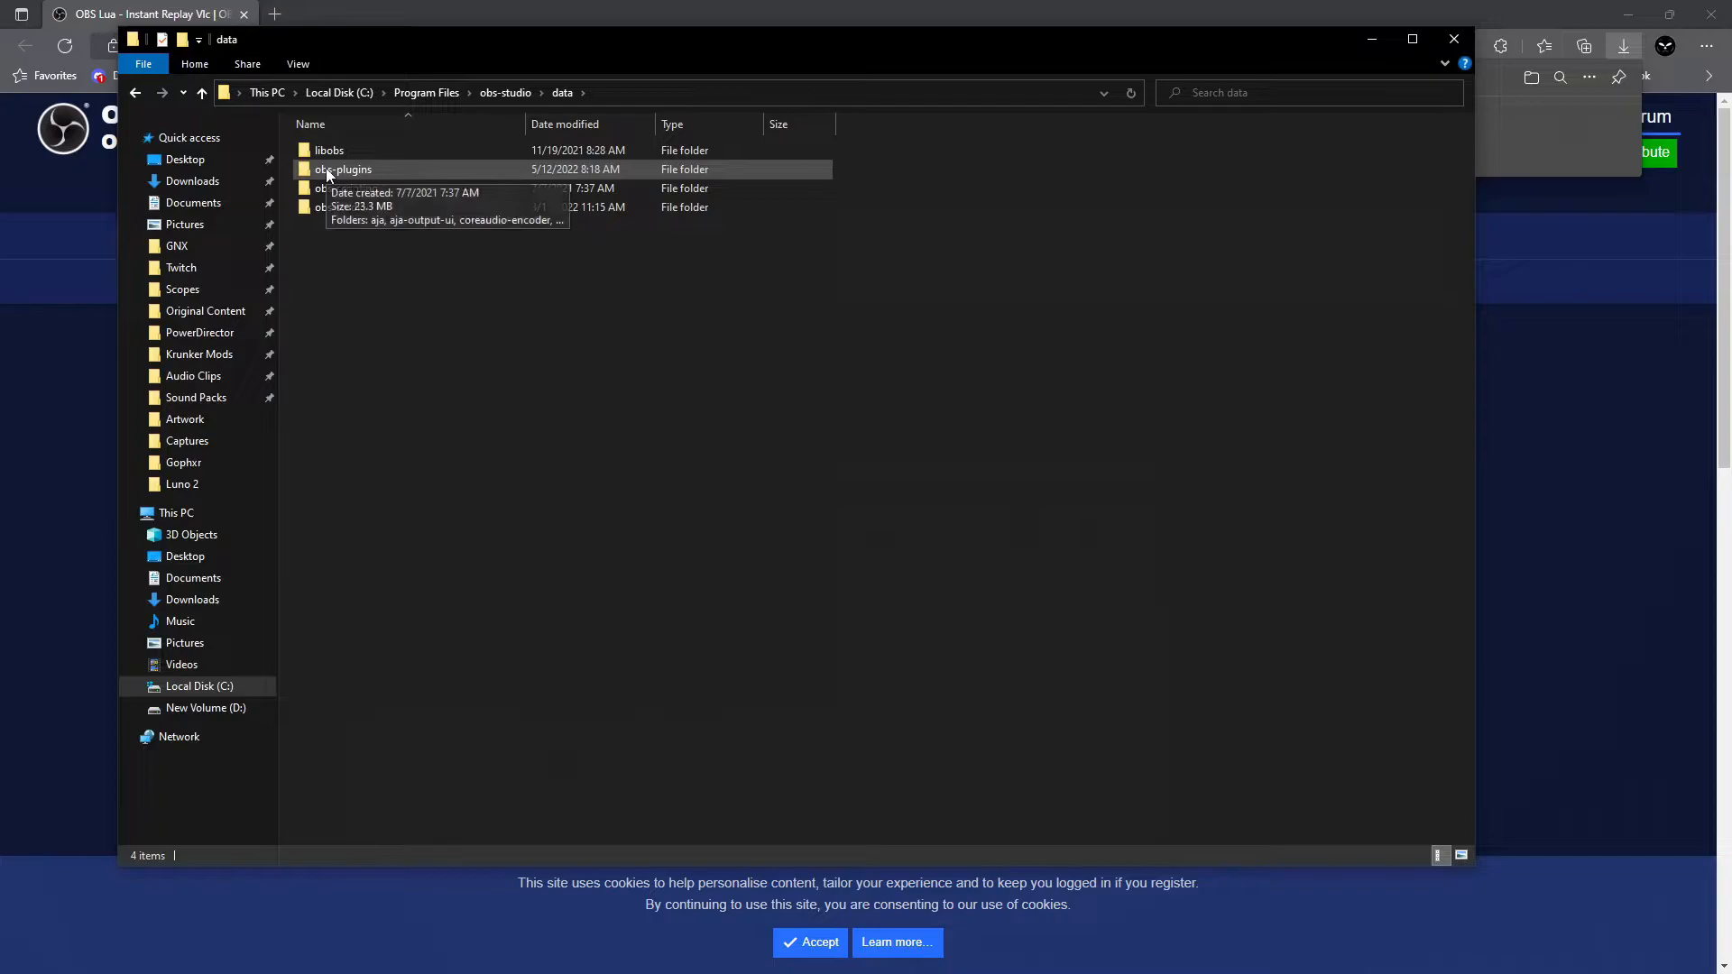
{"action": "double_click", "coordinate": [364, 169]}
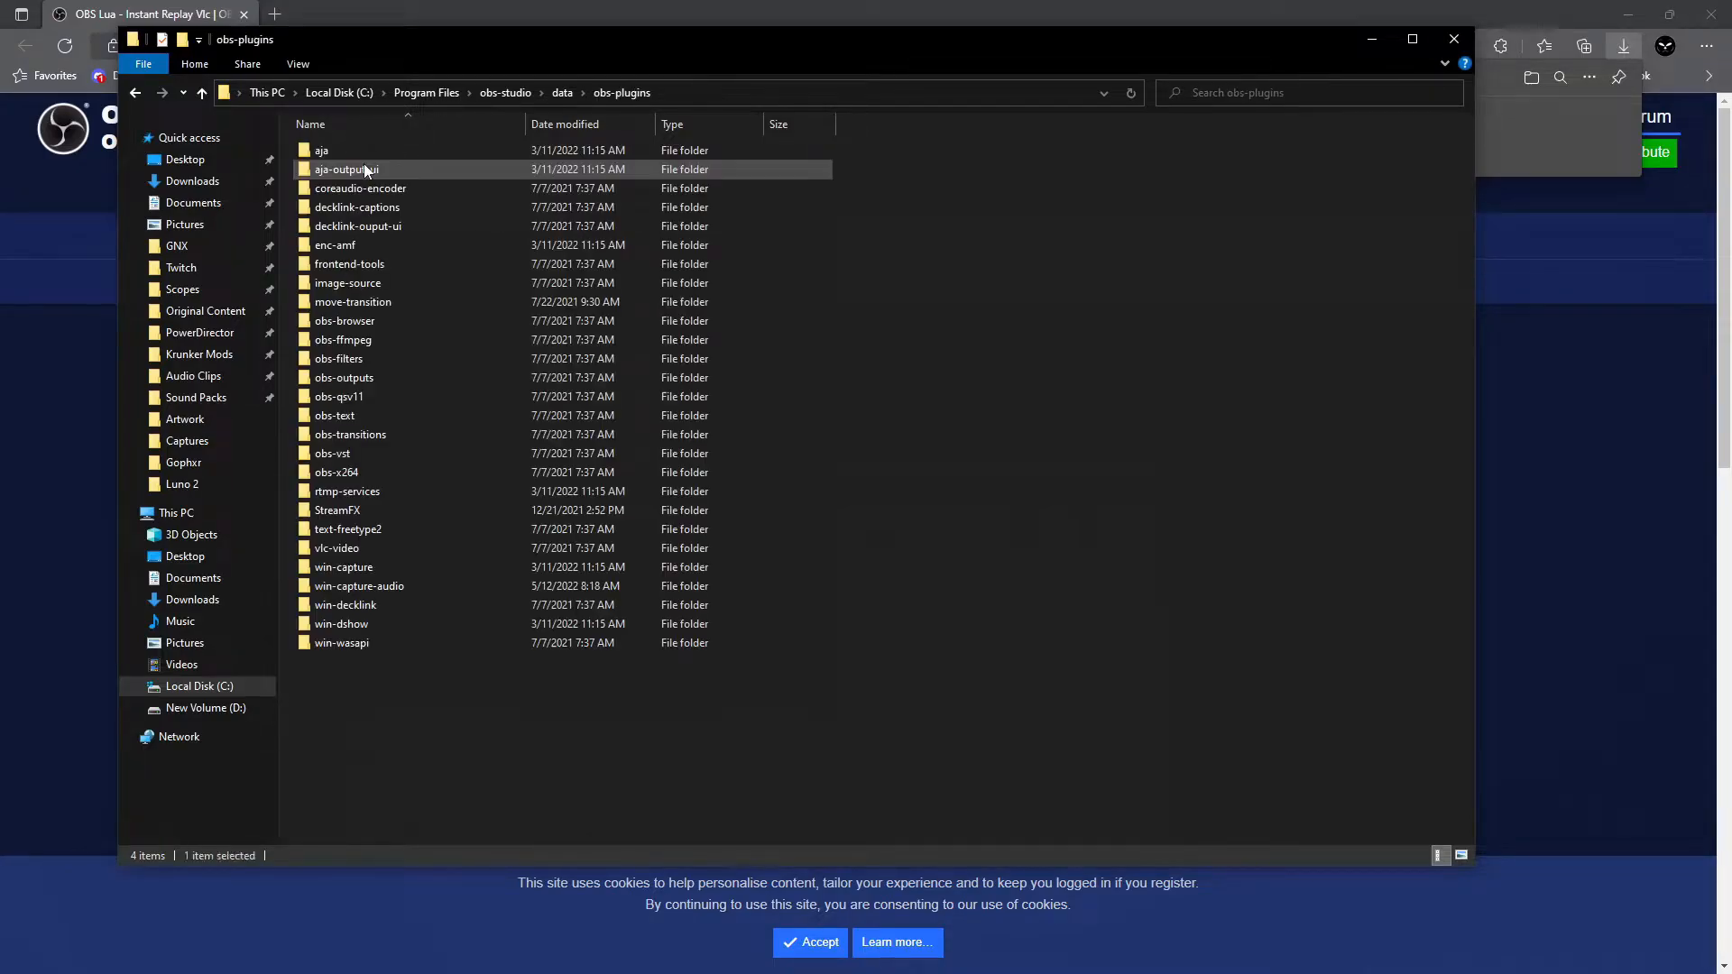
{"action": "double_click", "coordinate": [347, 265]}
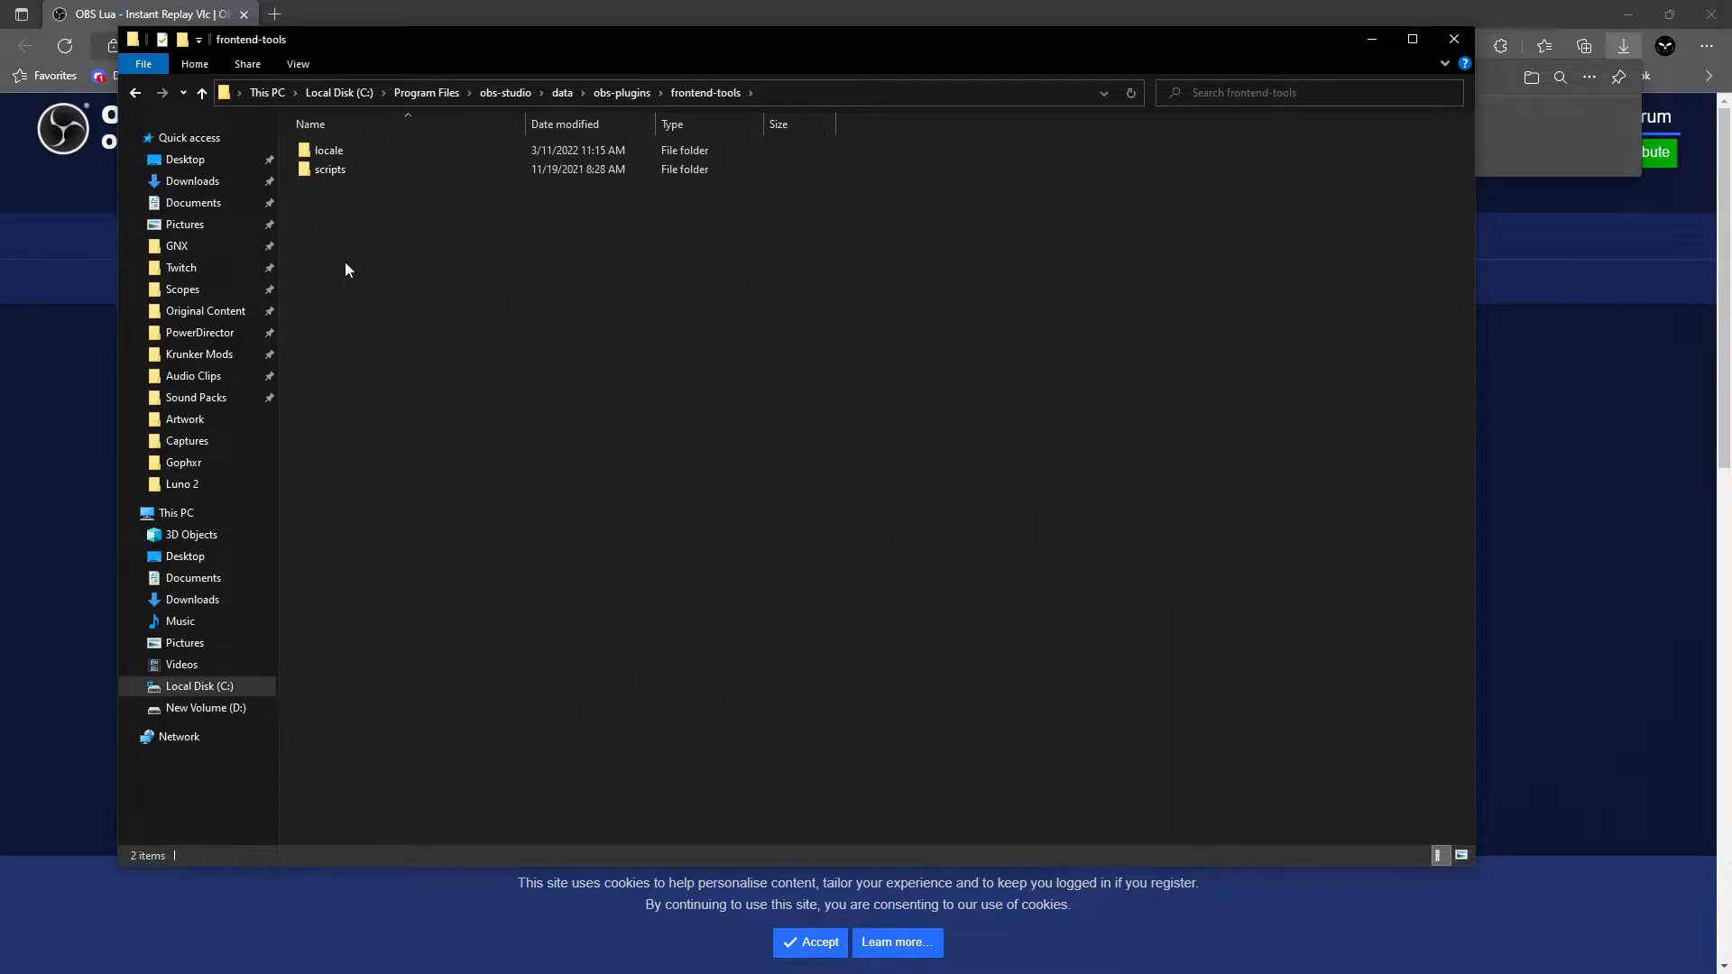
{"action": "double_click", "coordinate": [328, 171]}
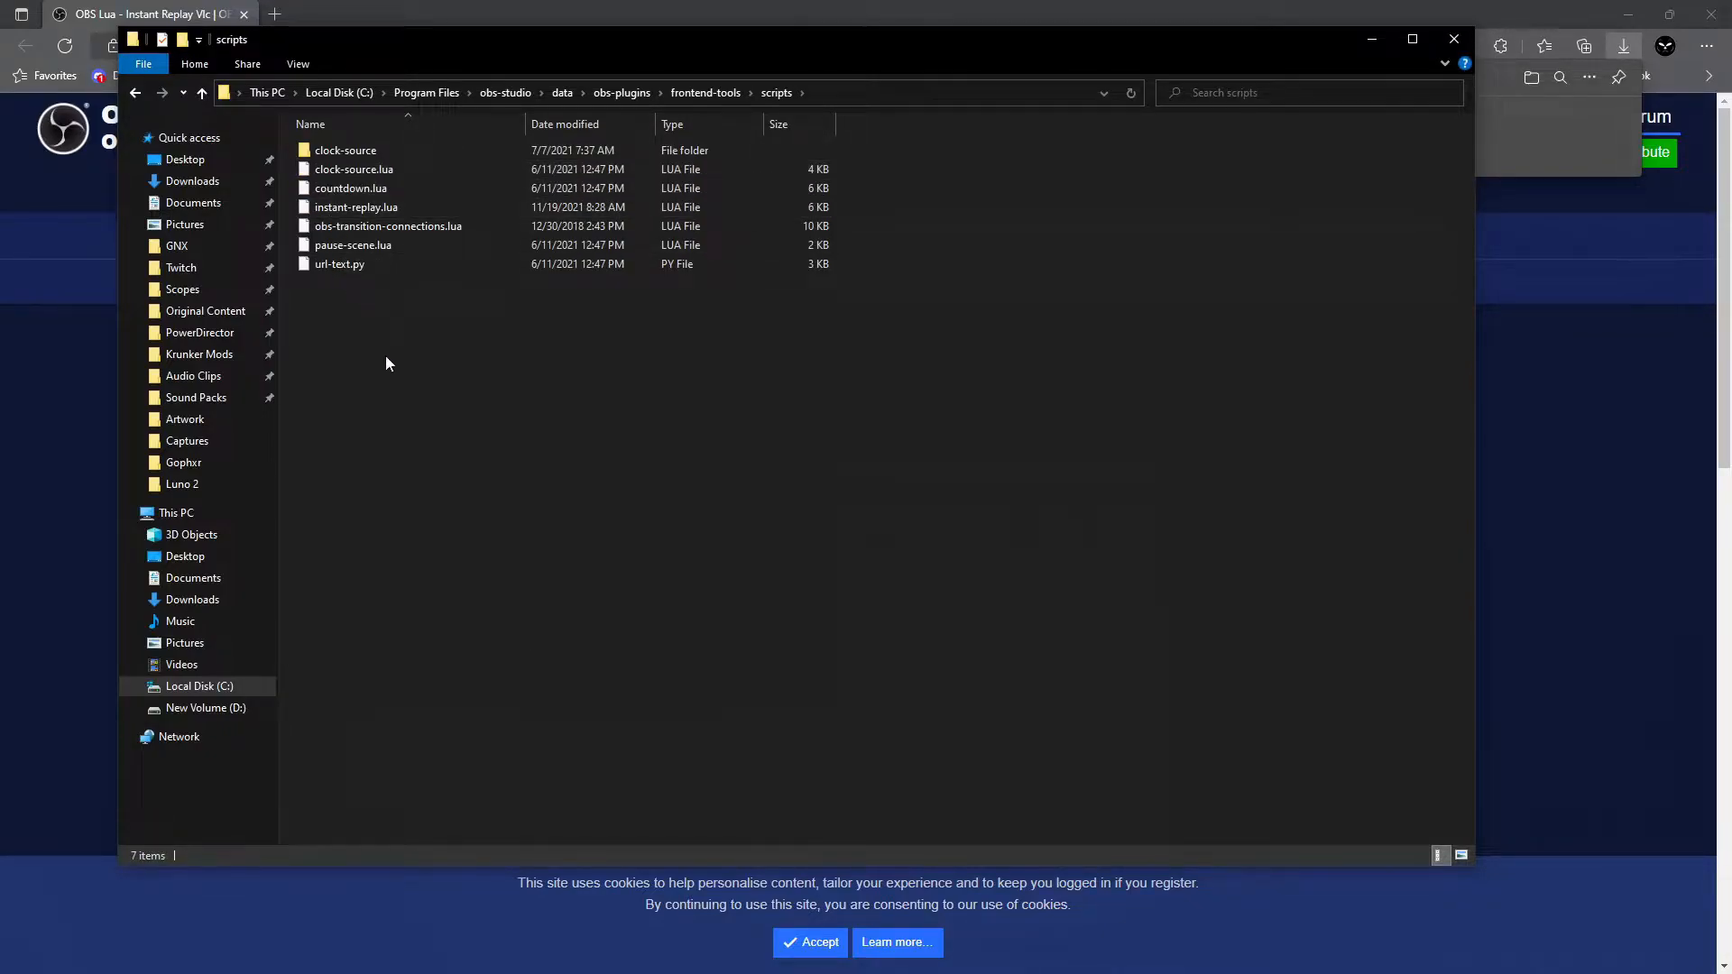
{"action": "right_click", "coordinate": [446, 368]}
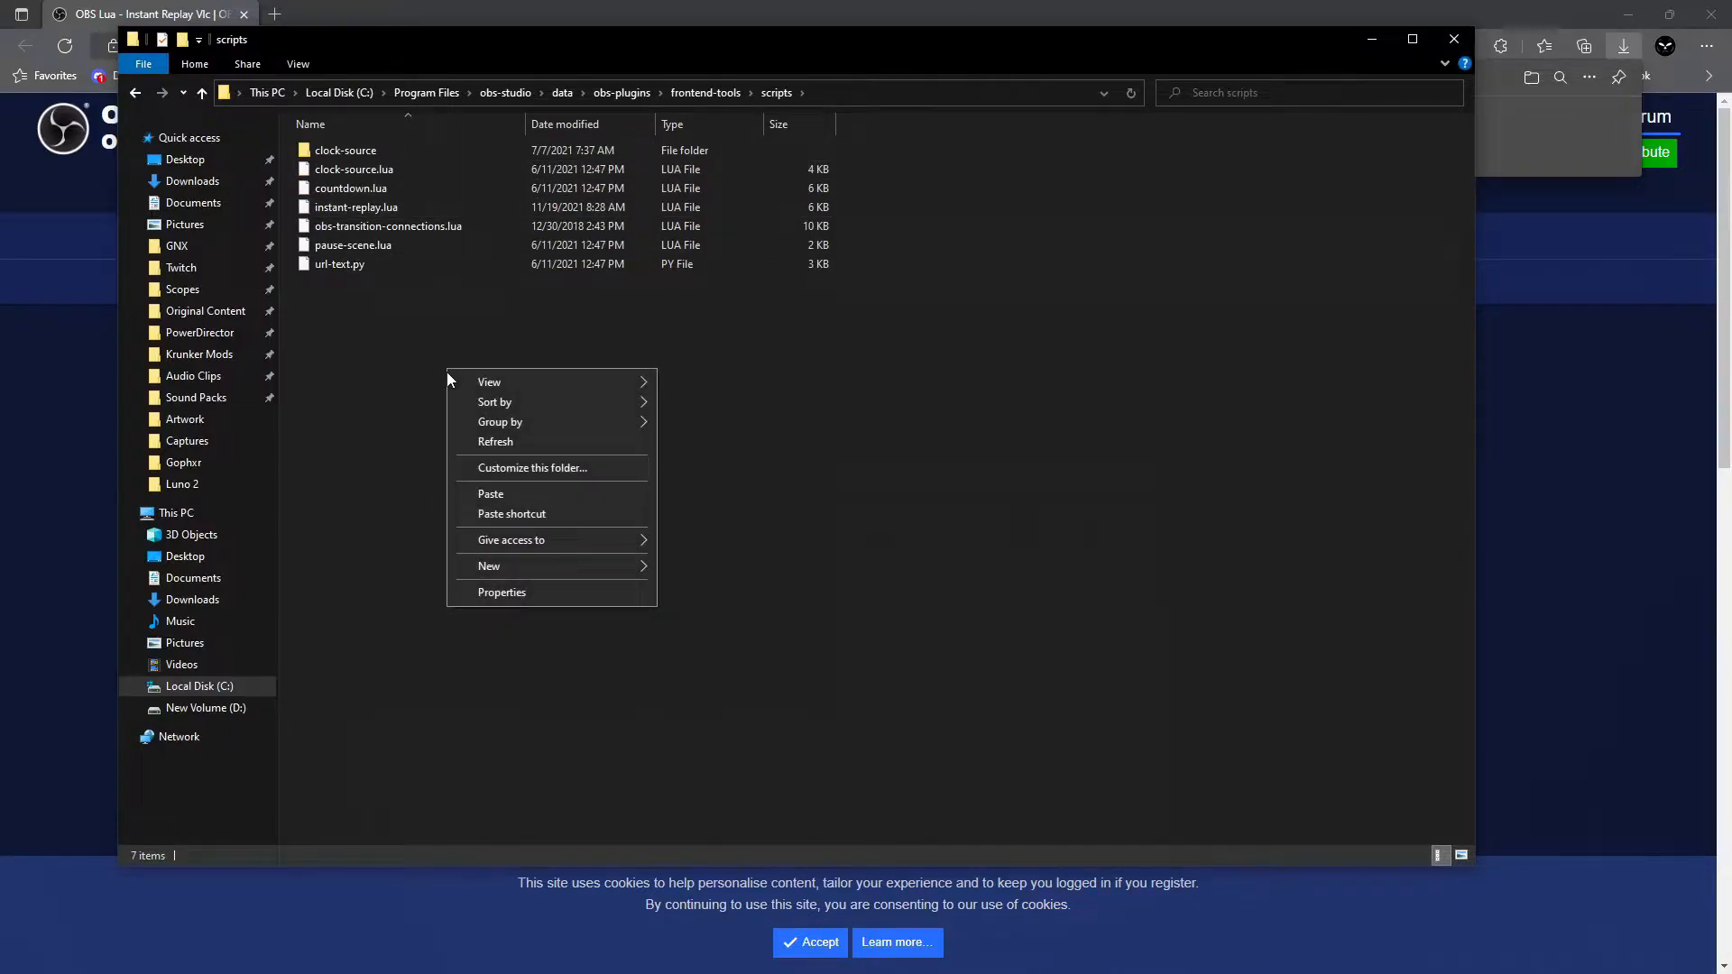
{"action": "left_click", "coordinate": [509, 496]}
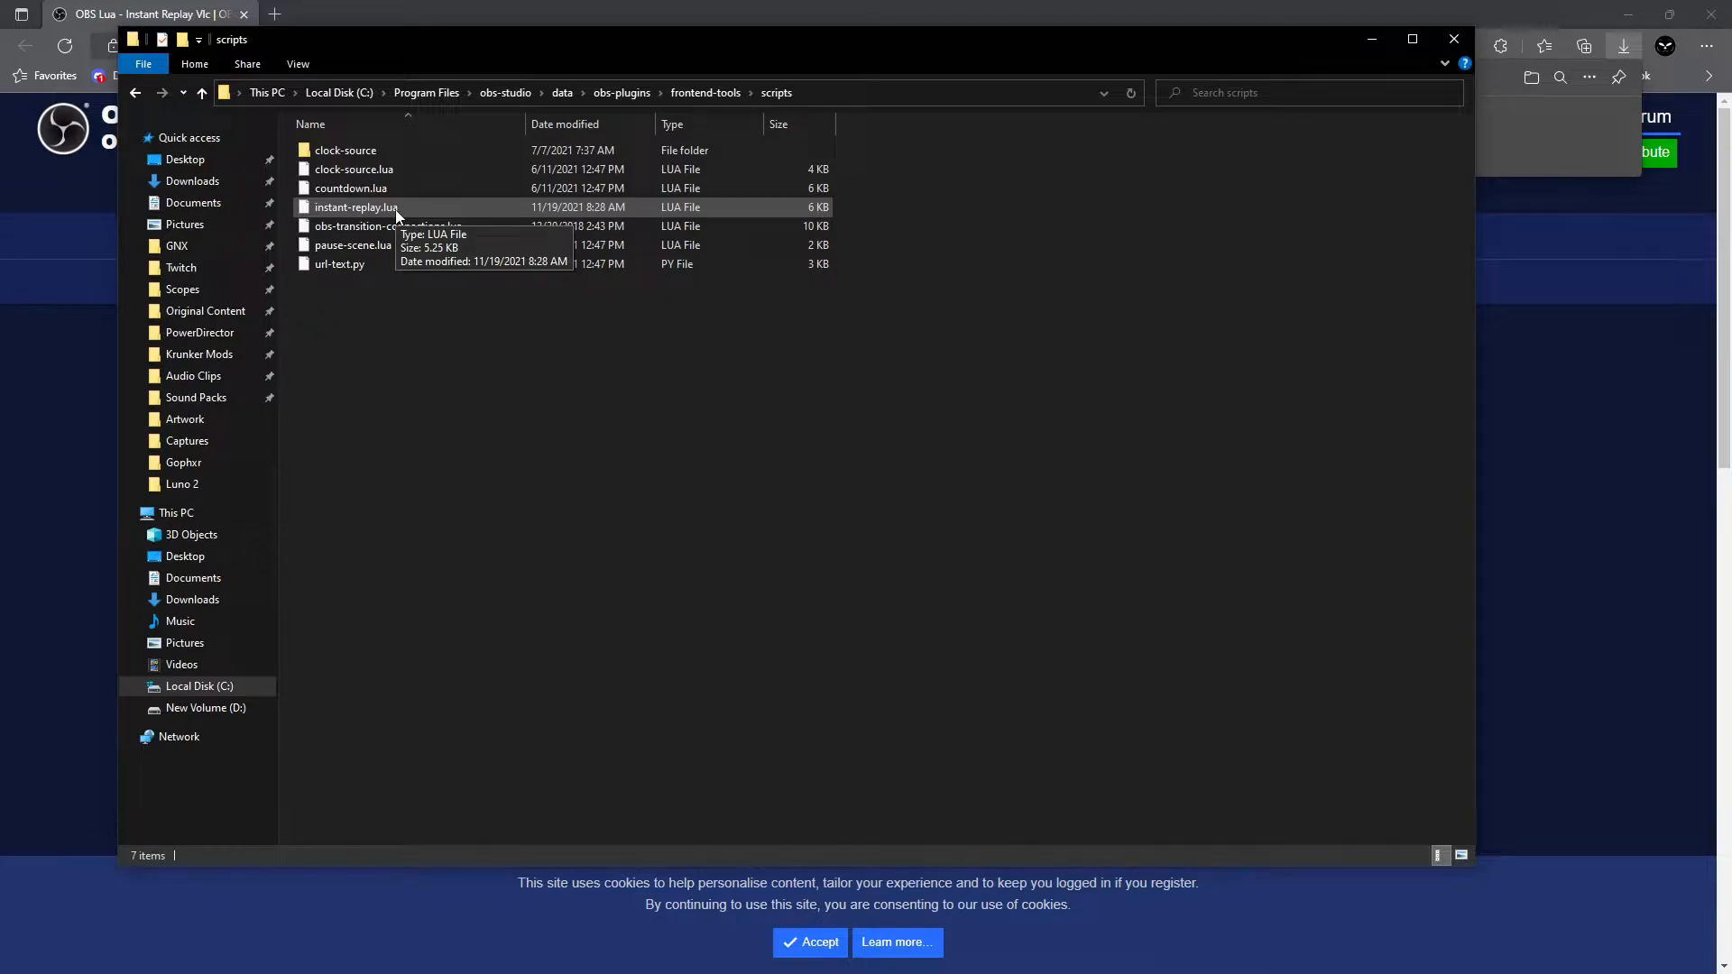
{"action": "left_click", "coordinate": [1452, 39]}
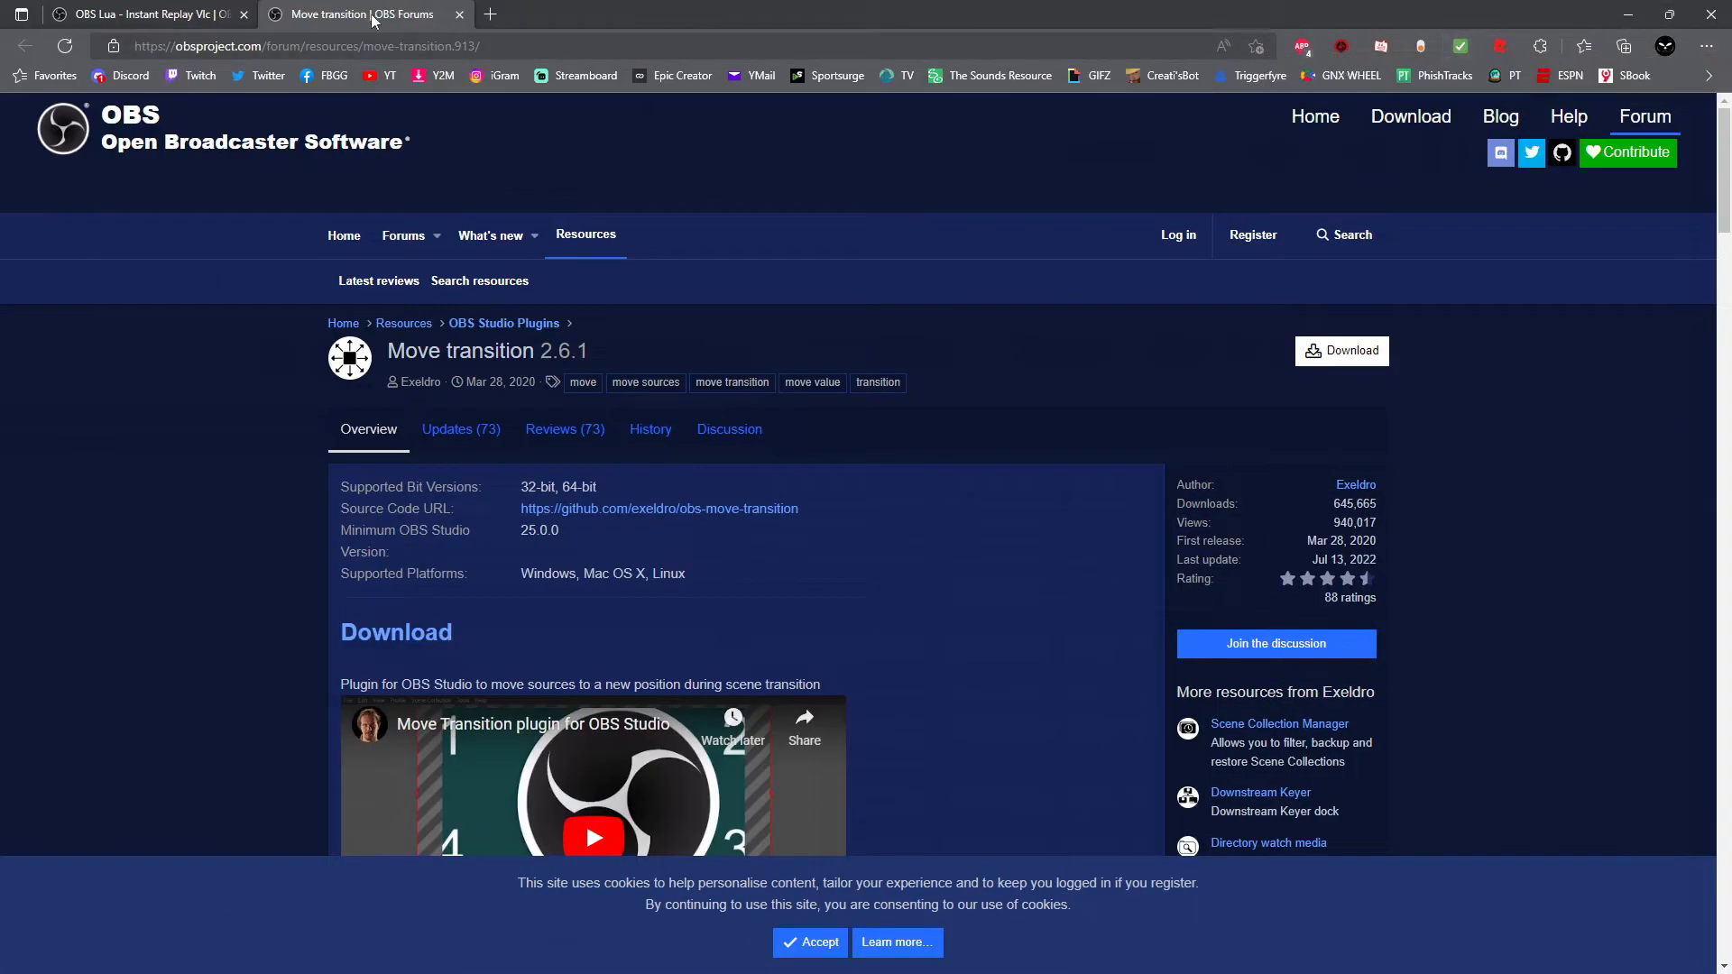
Download move-transition-2.6.1-windows-installer.zip from the Move transition page and copy it from the Downloads folder.
{"action": "left_click", "coordinate": [503, 49]}
{"action": "left_click_drag", "start_coordinate": [503, 50], "coordinate": [122, 45]}
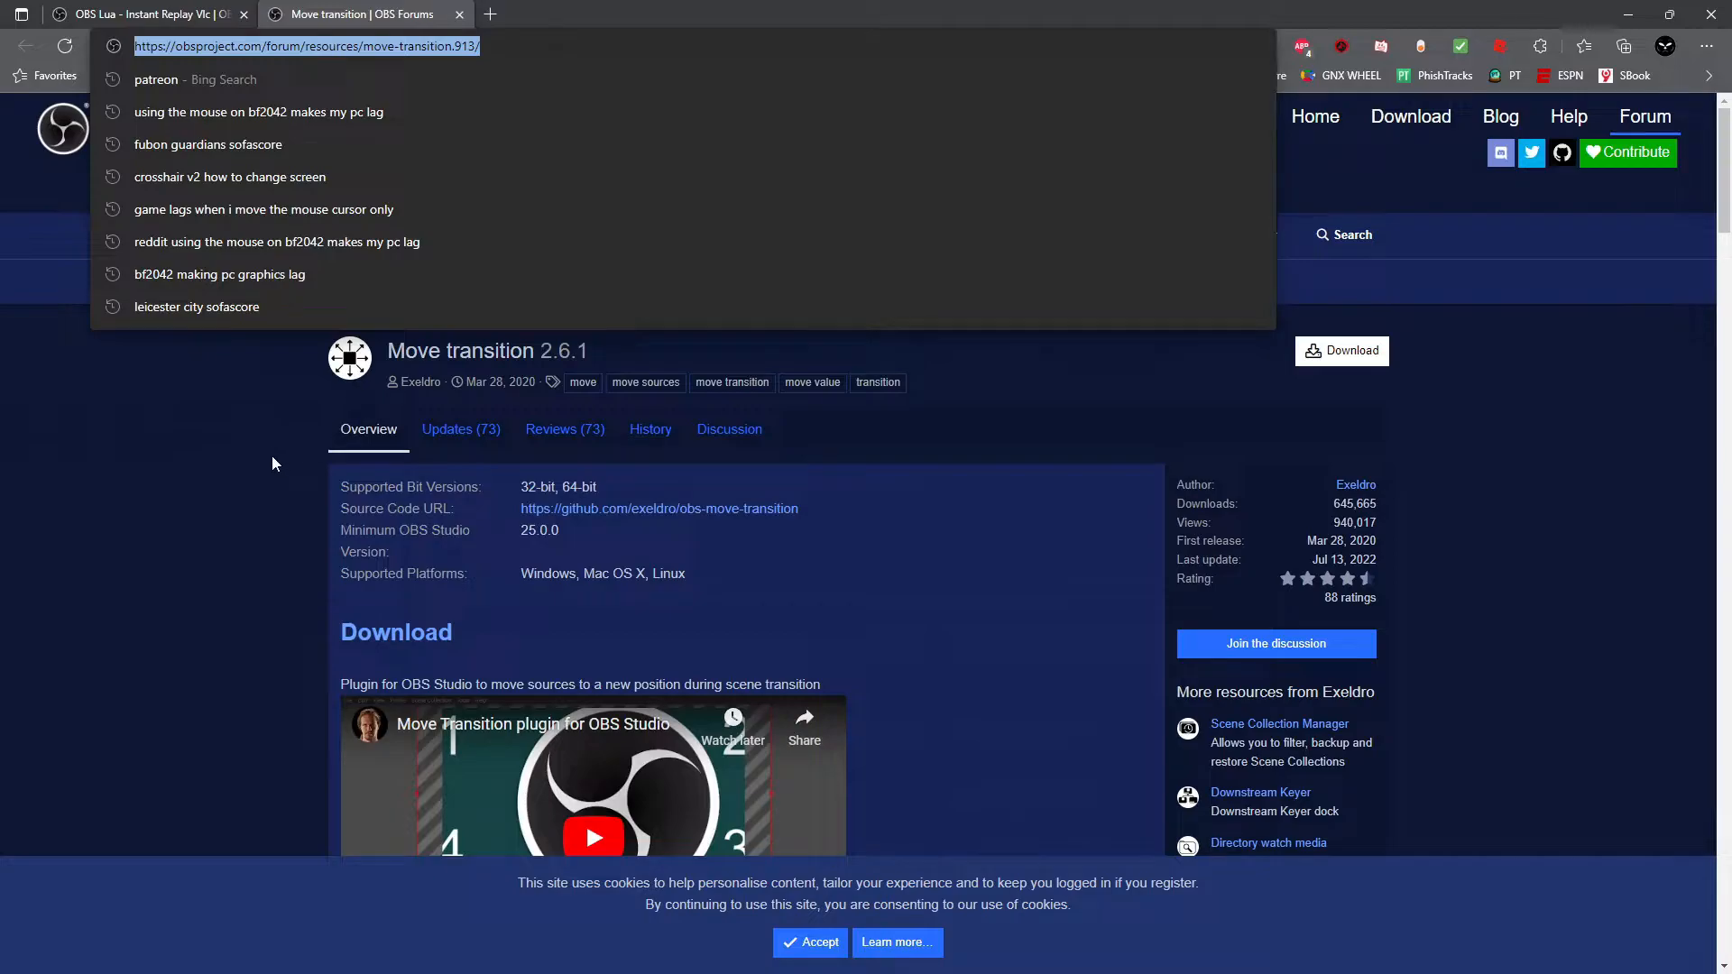
{"action": "left_click", "coordinate": [258, 434]}
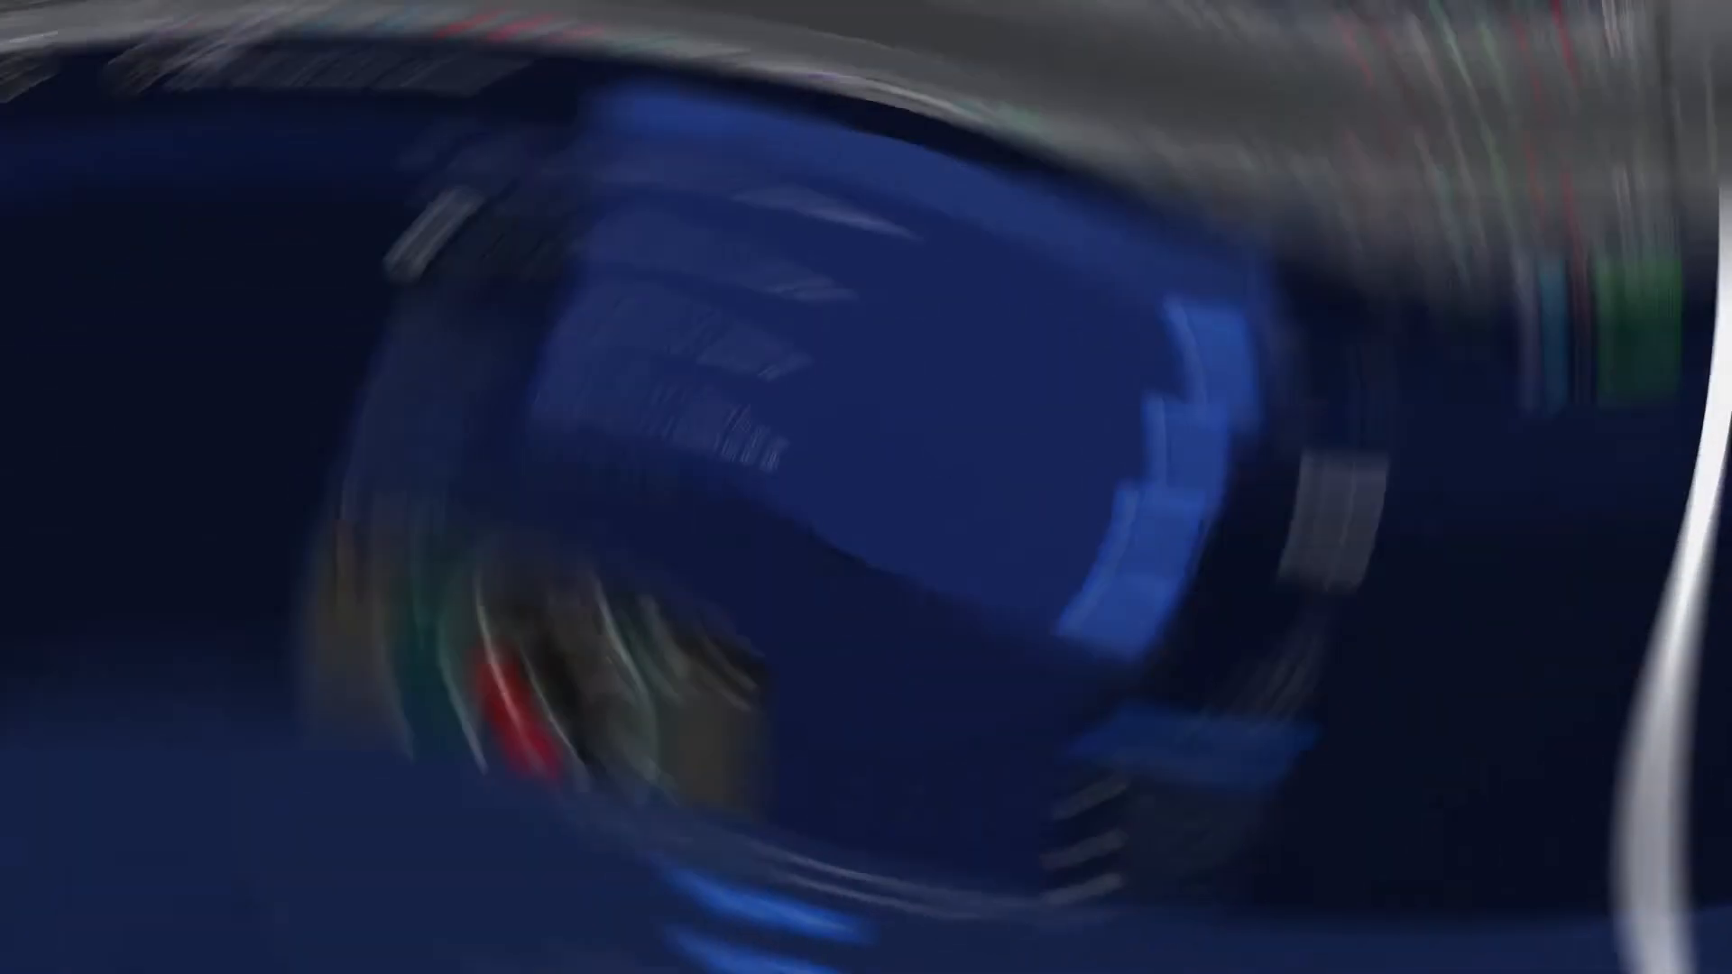
{"action": "left_click", "coordinate": [1341, 350]}
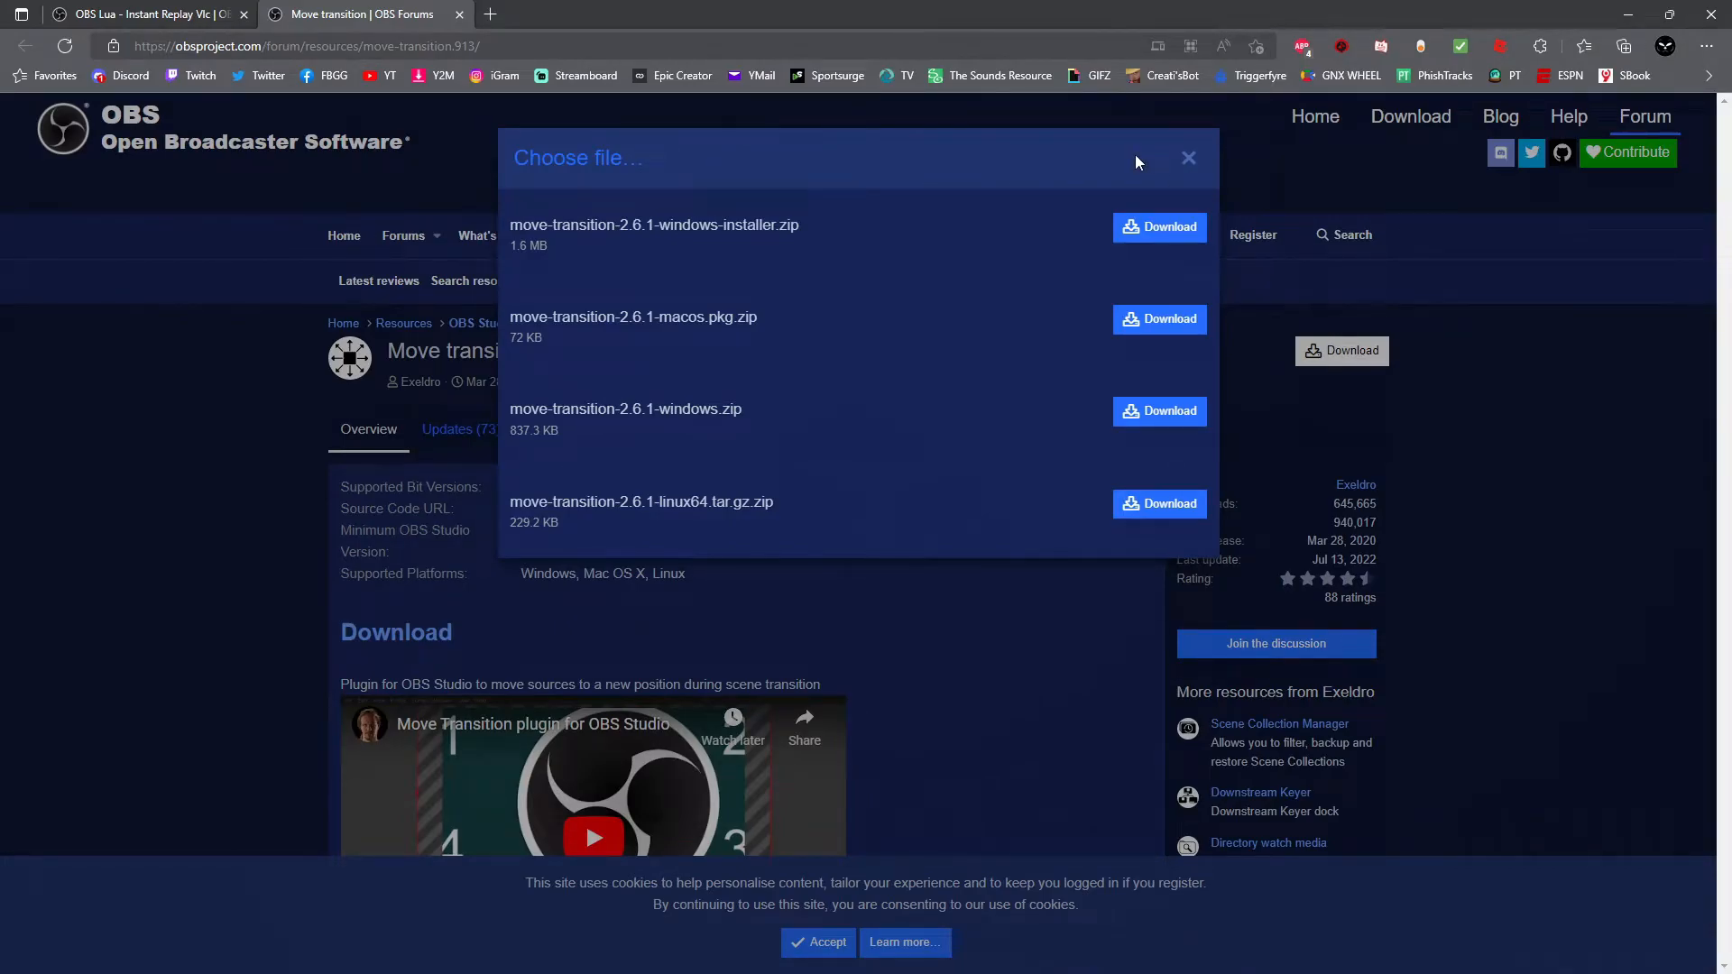
{"action": "left_click", "coordinate": [1159, 226]}
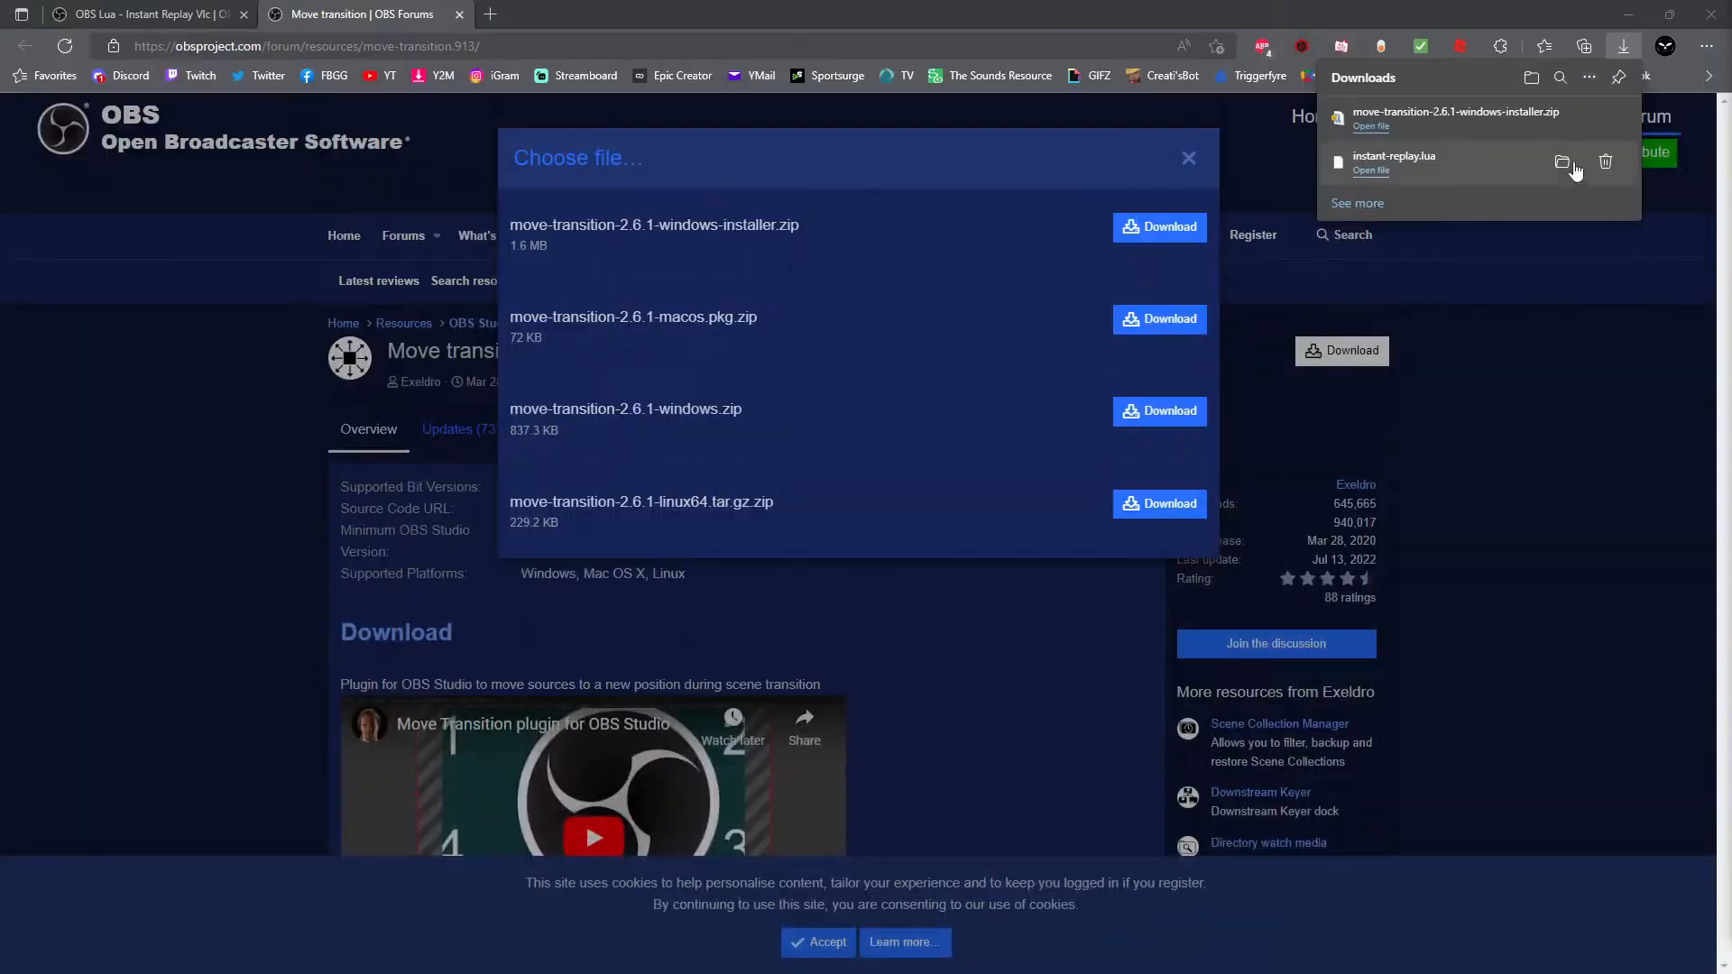
{"action": "left_click", "coordinate": [1562, 120]}
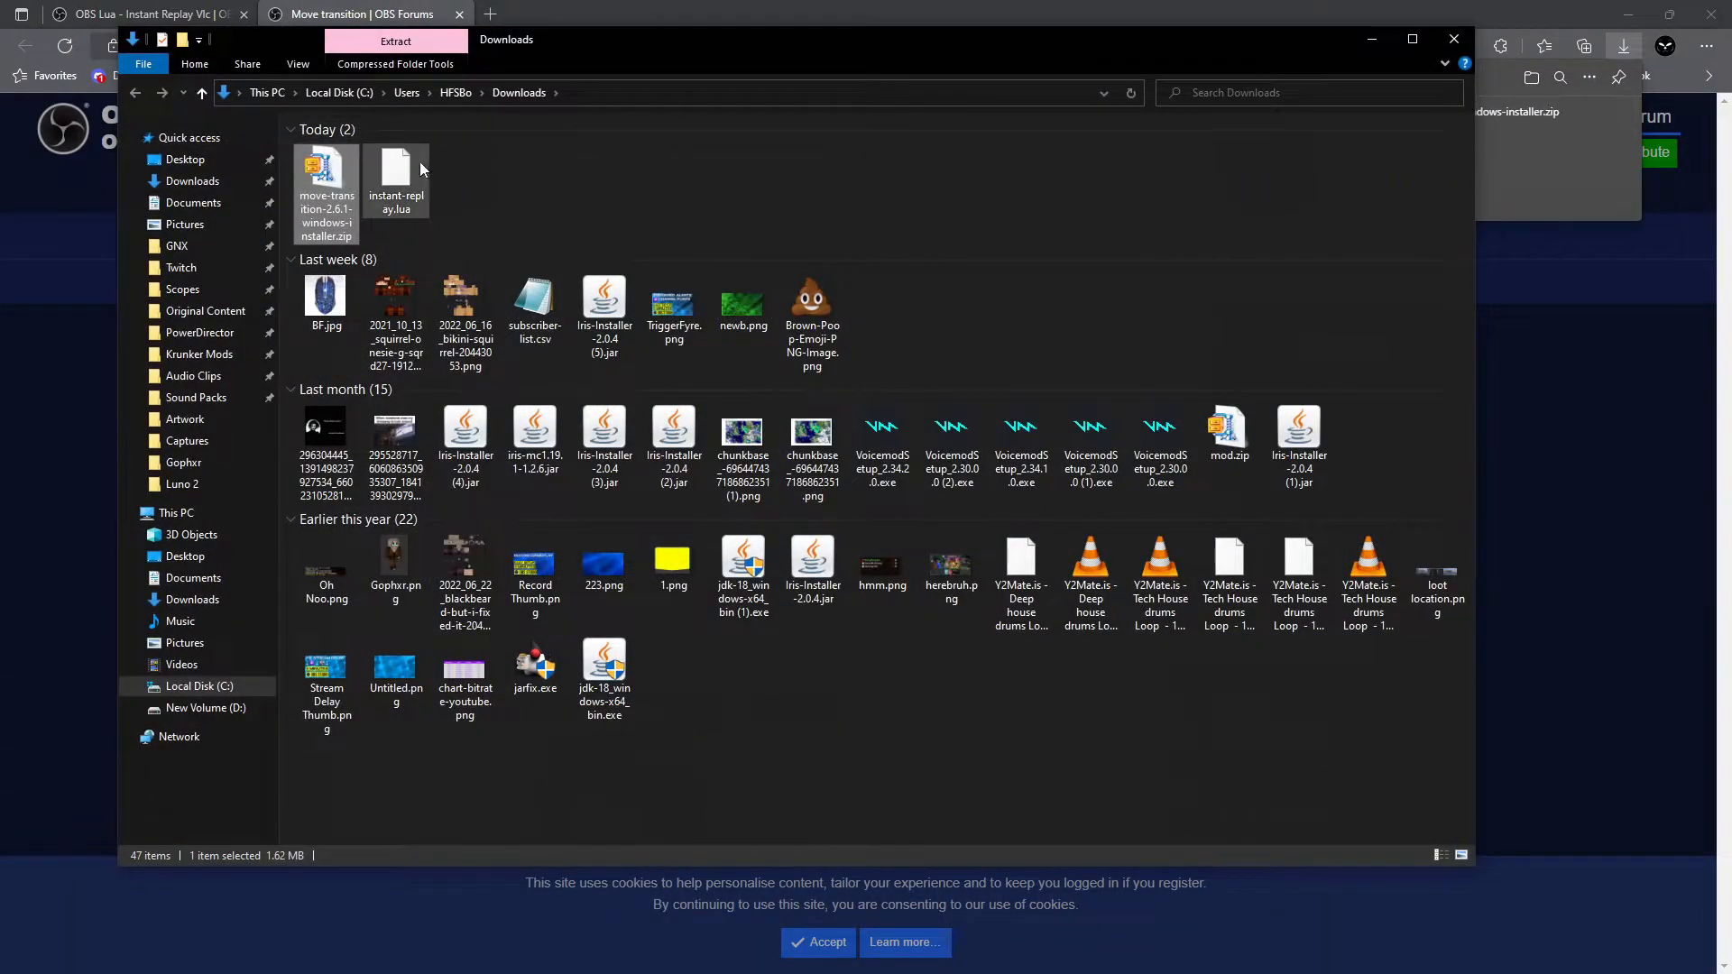
{"action": "right_click", "coordinate": [318, 200]}
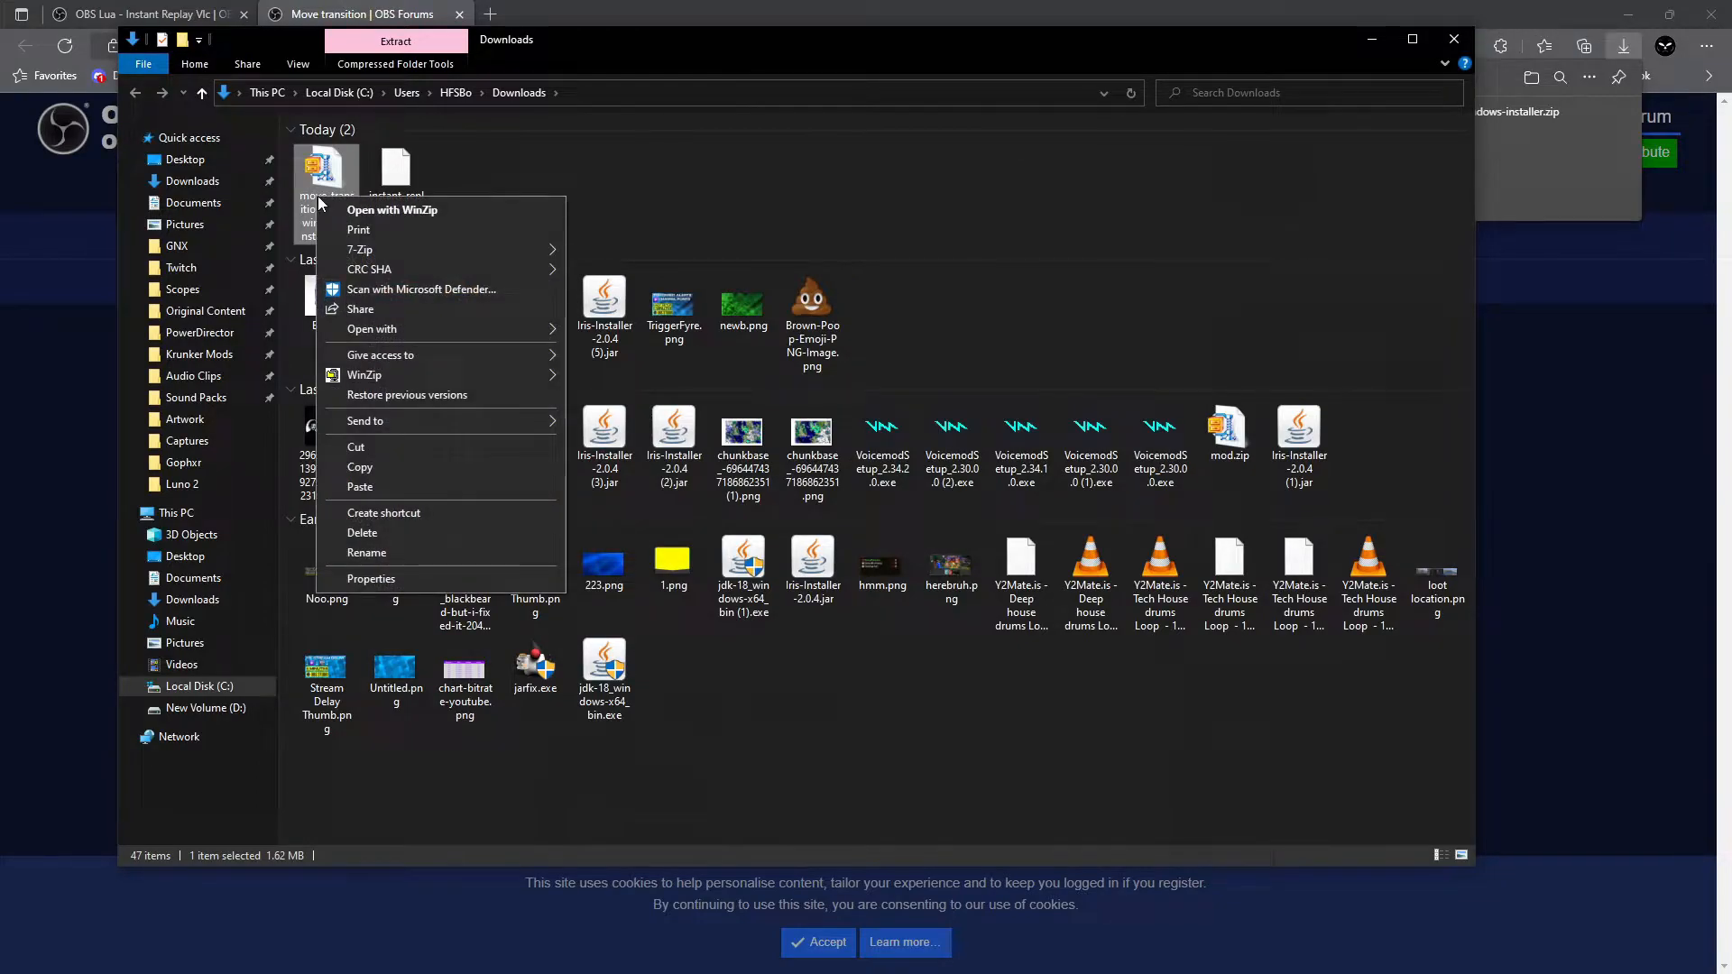
{"action": "left_click", "coordinate": [361, 469]}
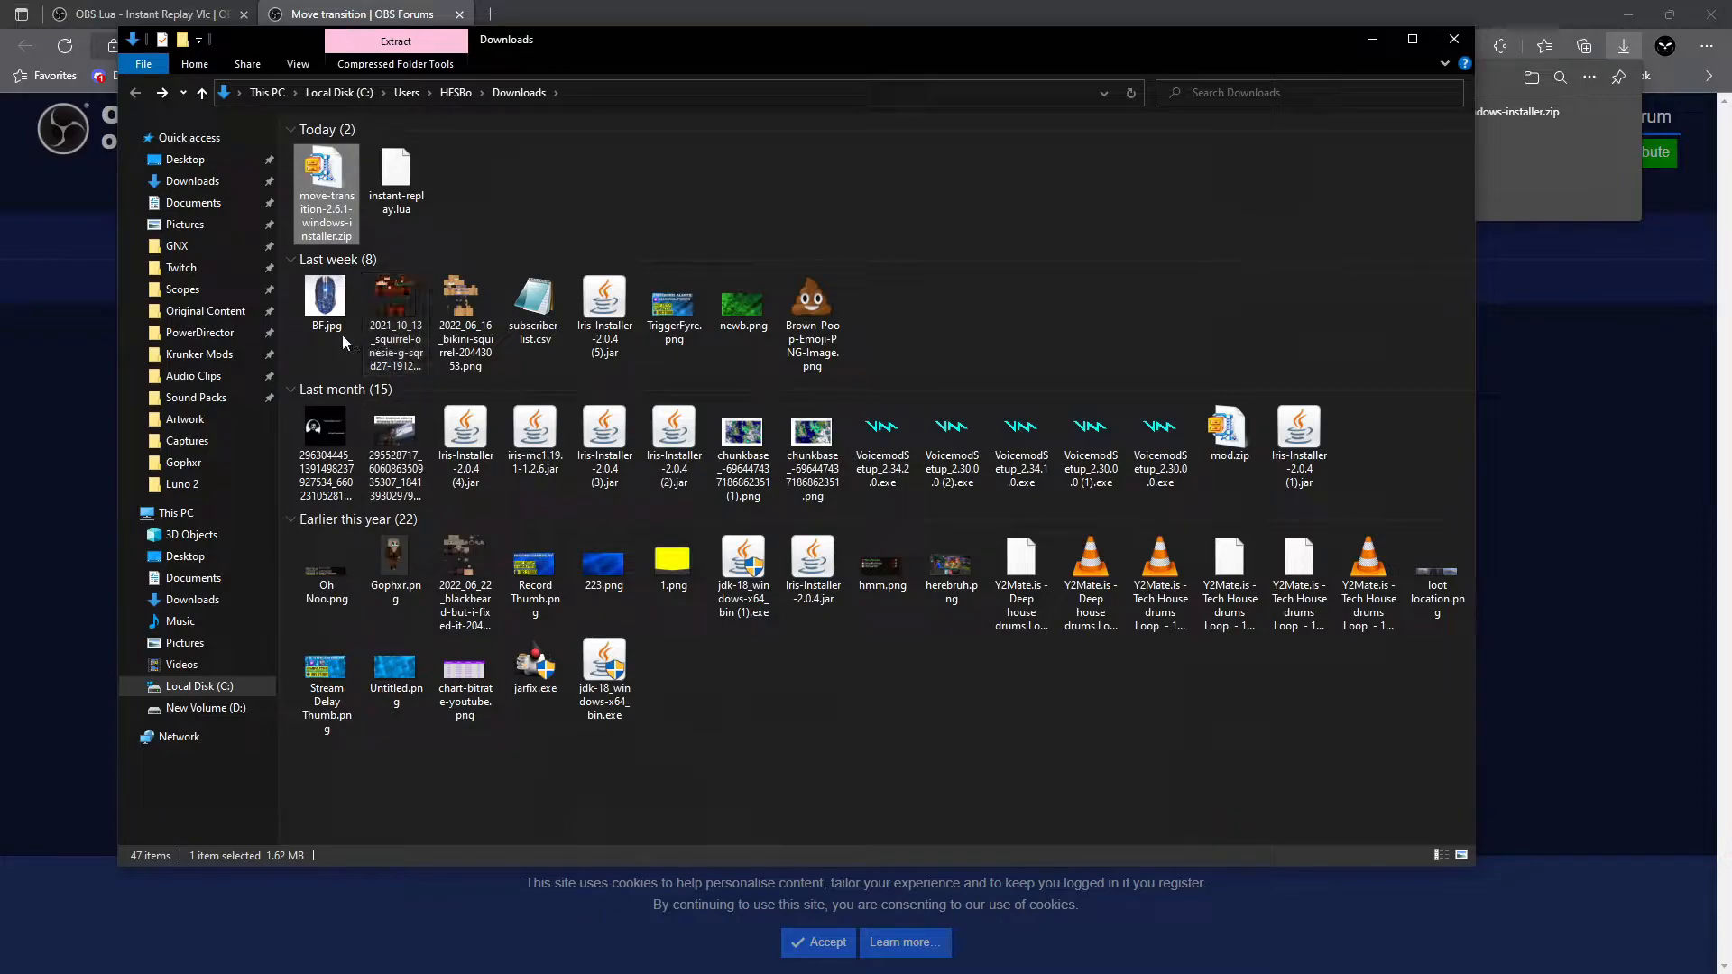
Paste the Move transition zip into C:\Program Files\obs-studio, granting administrator permission for the copy.
{"action": "left_click", "coordinate": [196, 689]}
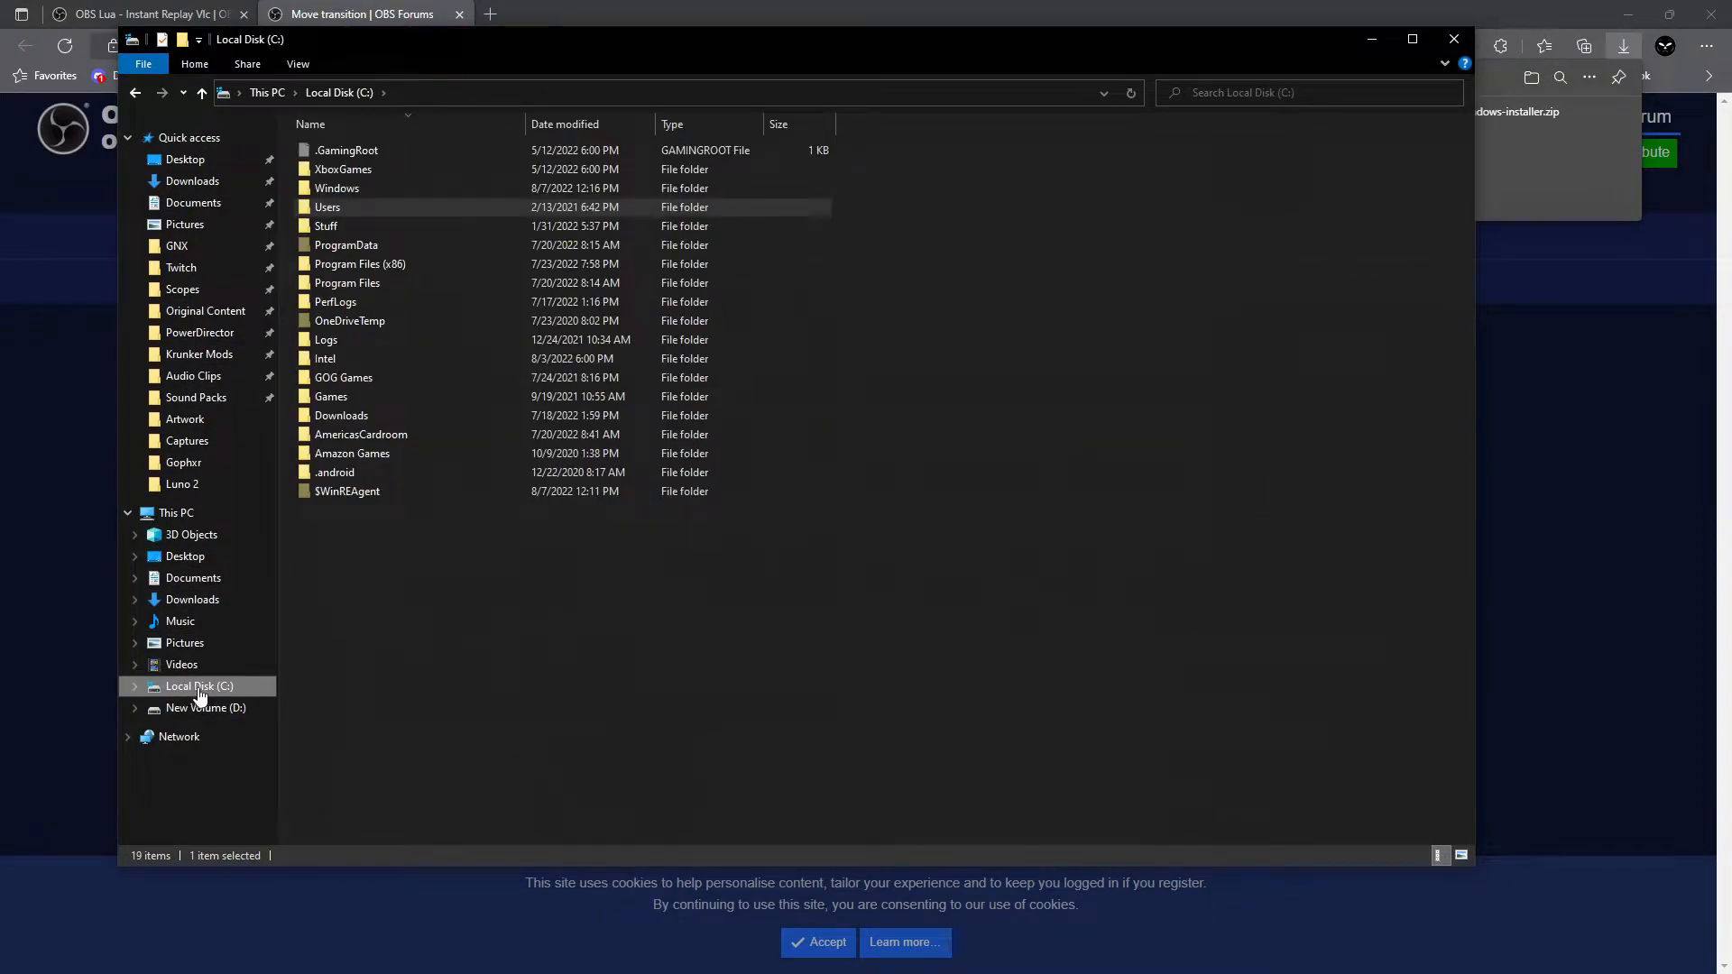
{"action": "double_click", "coordinate": [377, 283]}
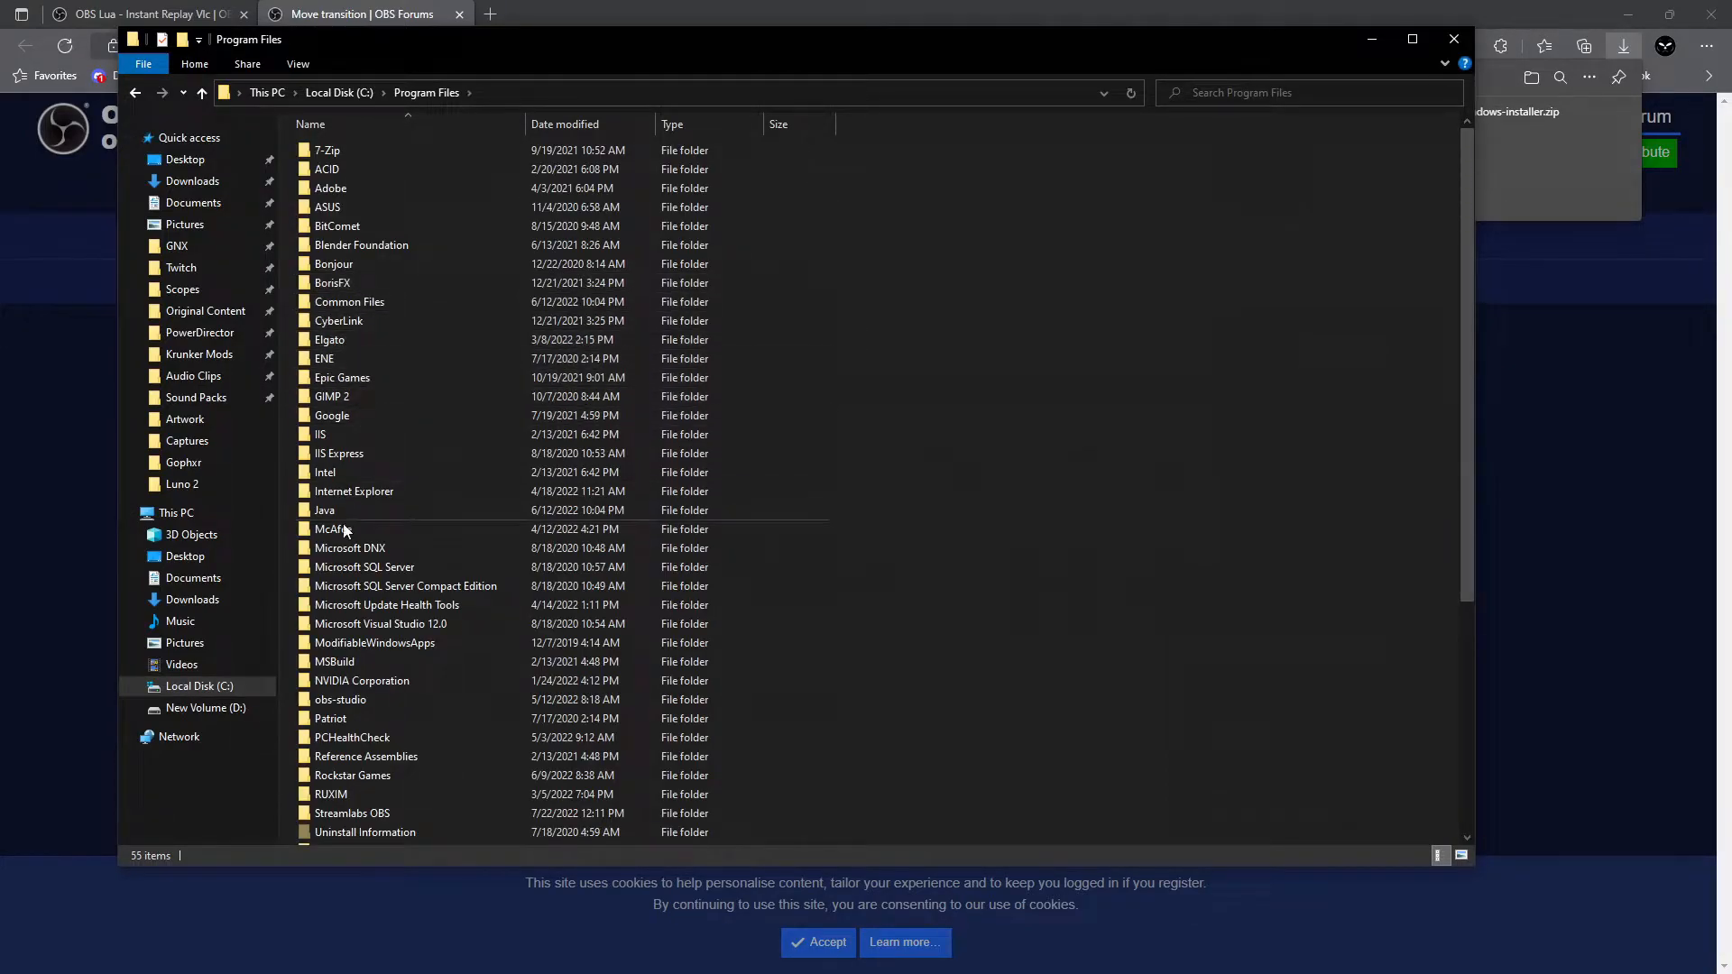
{"action": "double_click", "coordinate": [350, 702]}
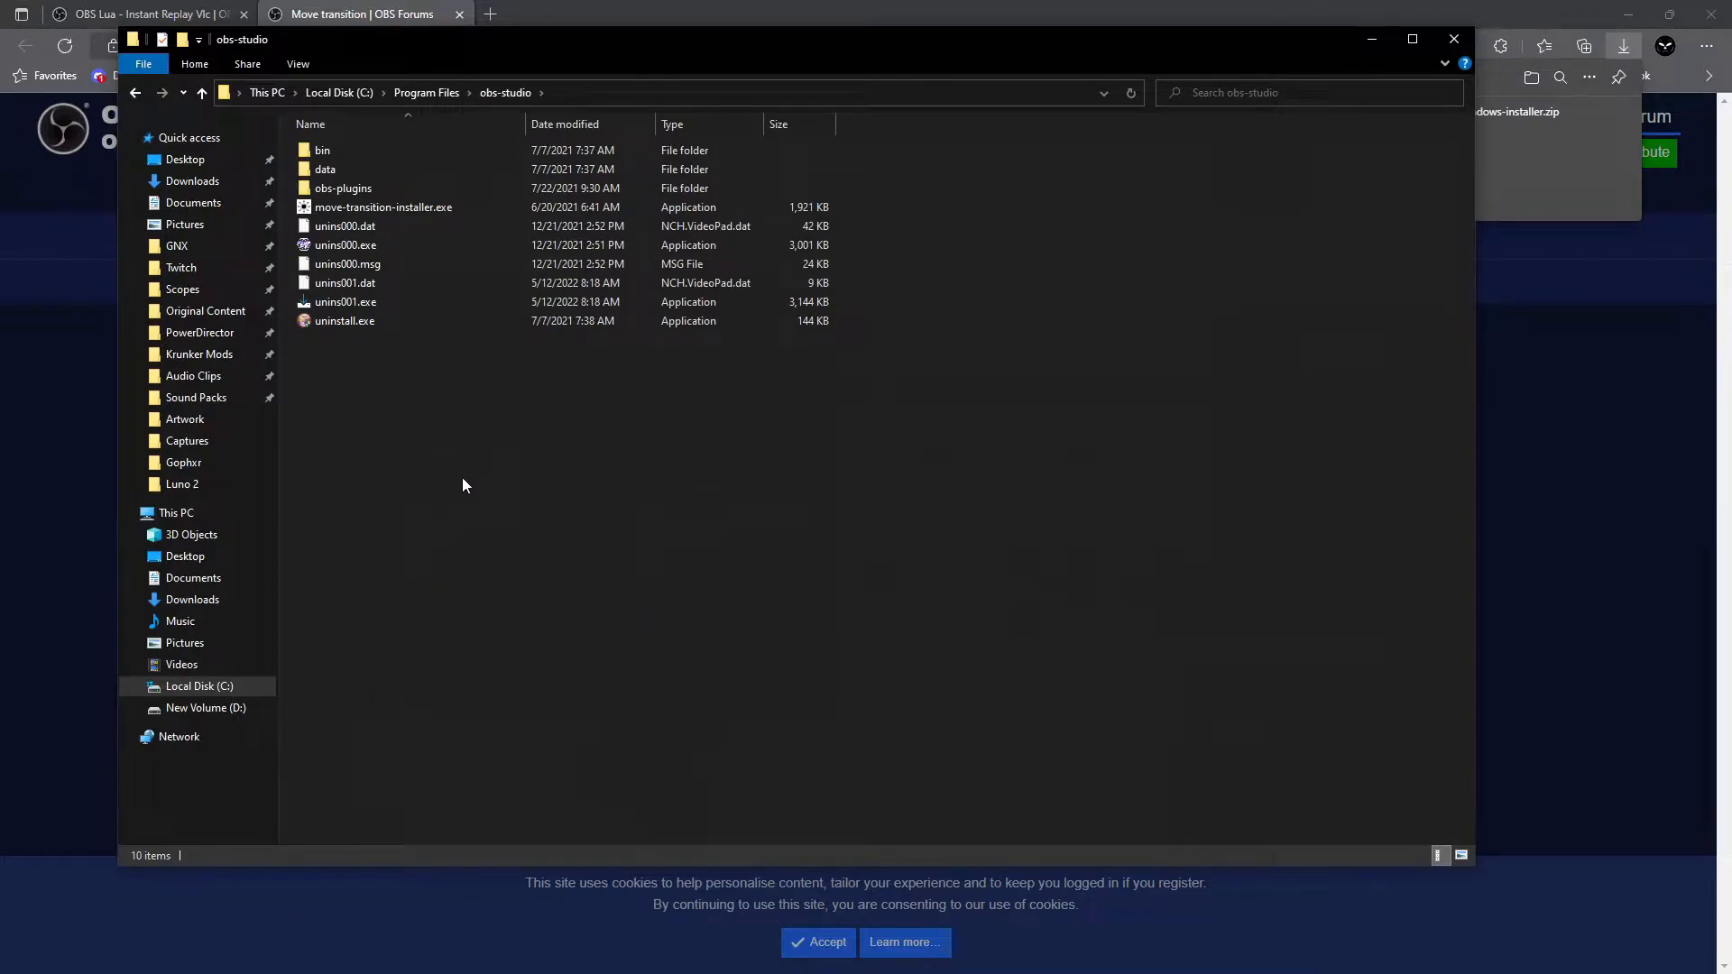
{"action": "right_click", "coordinate": [445, 427]}
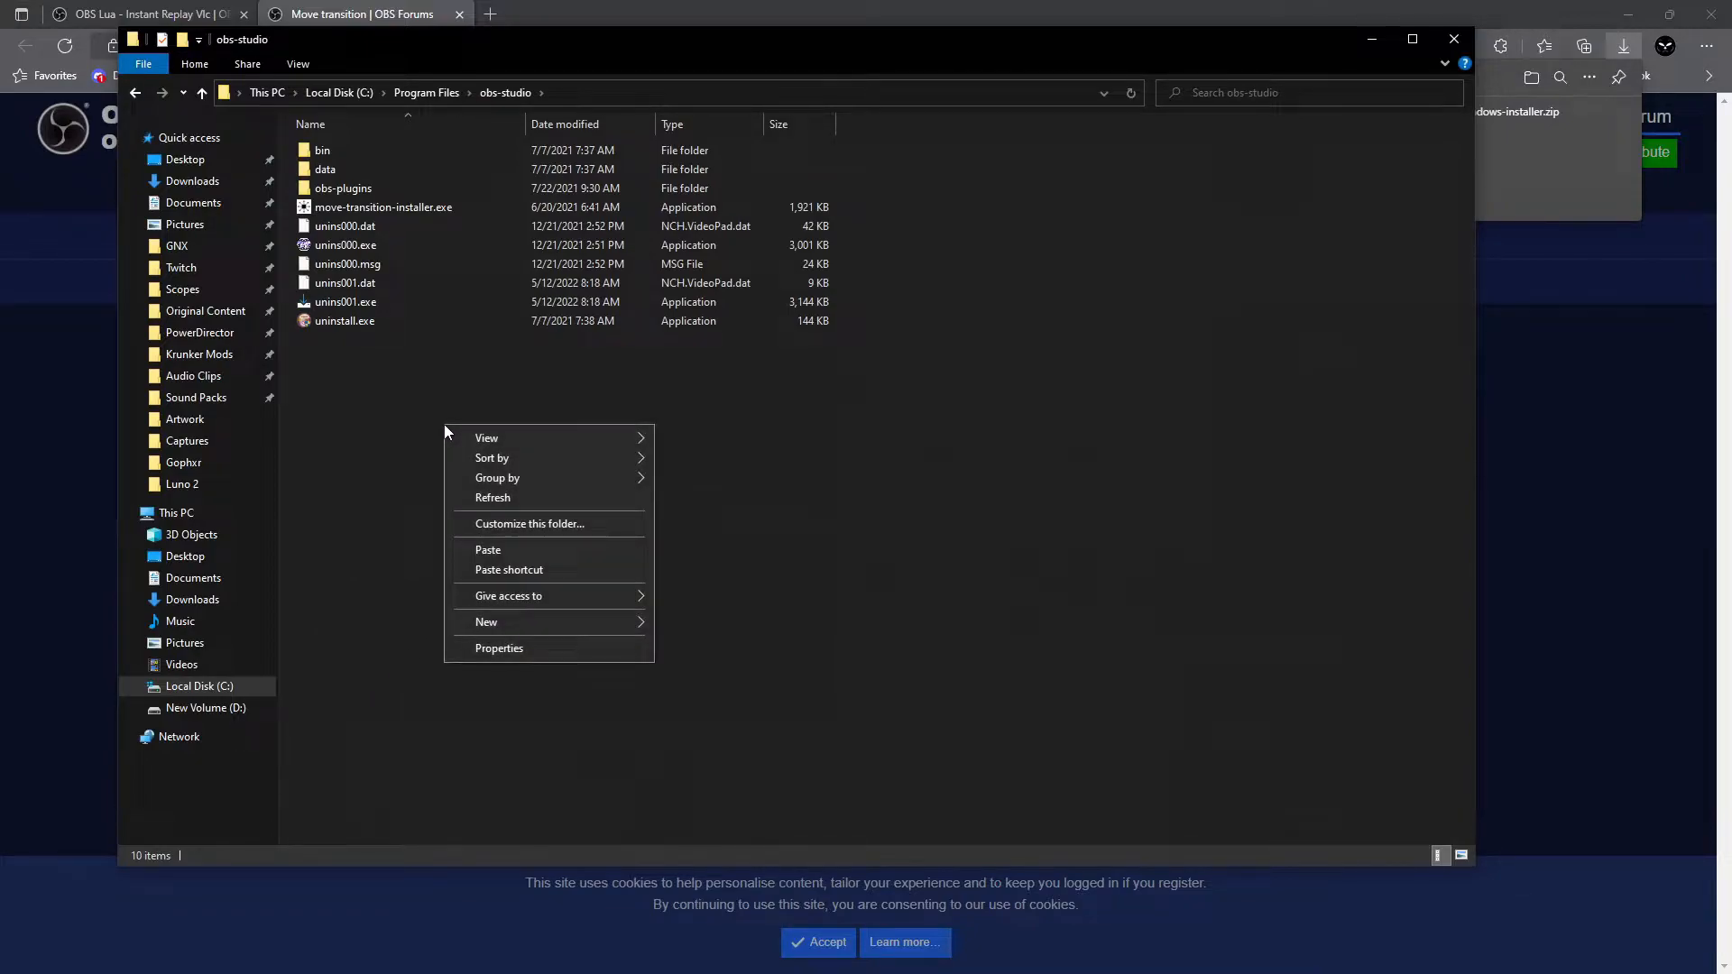
{"action": "left_click", "coordinate": [531, 551]}
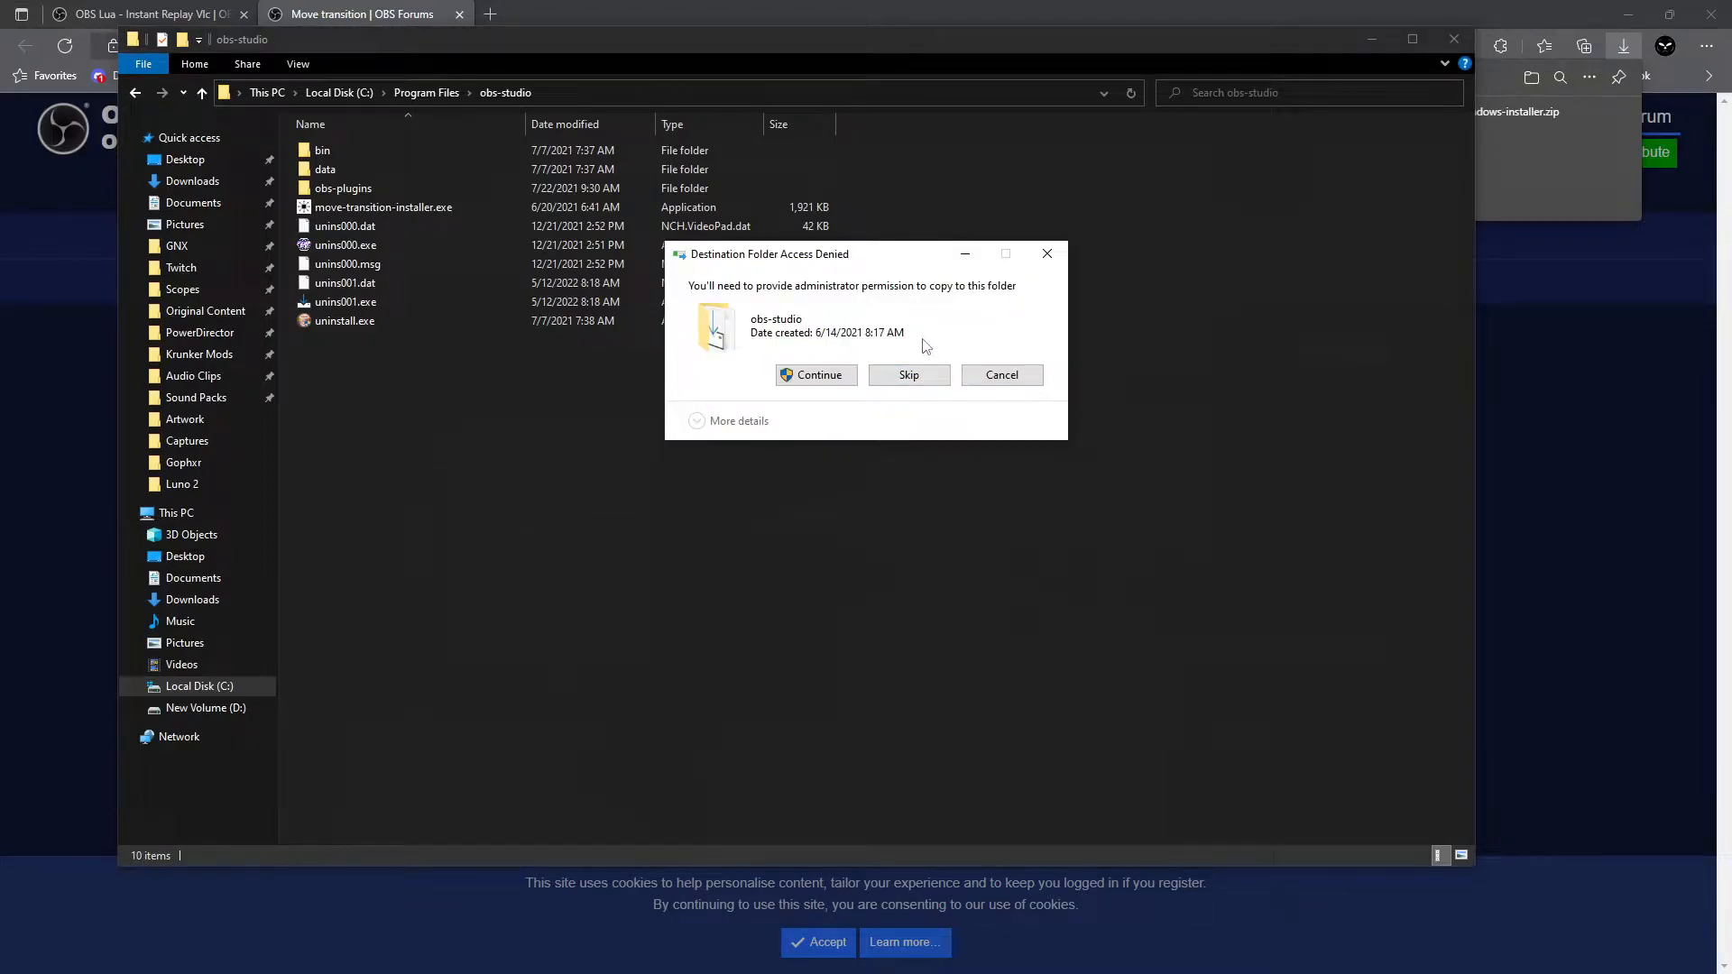
{"action": "left_click", "coordinate": [827, 387]}
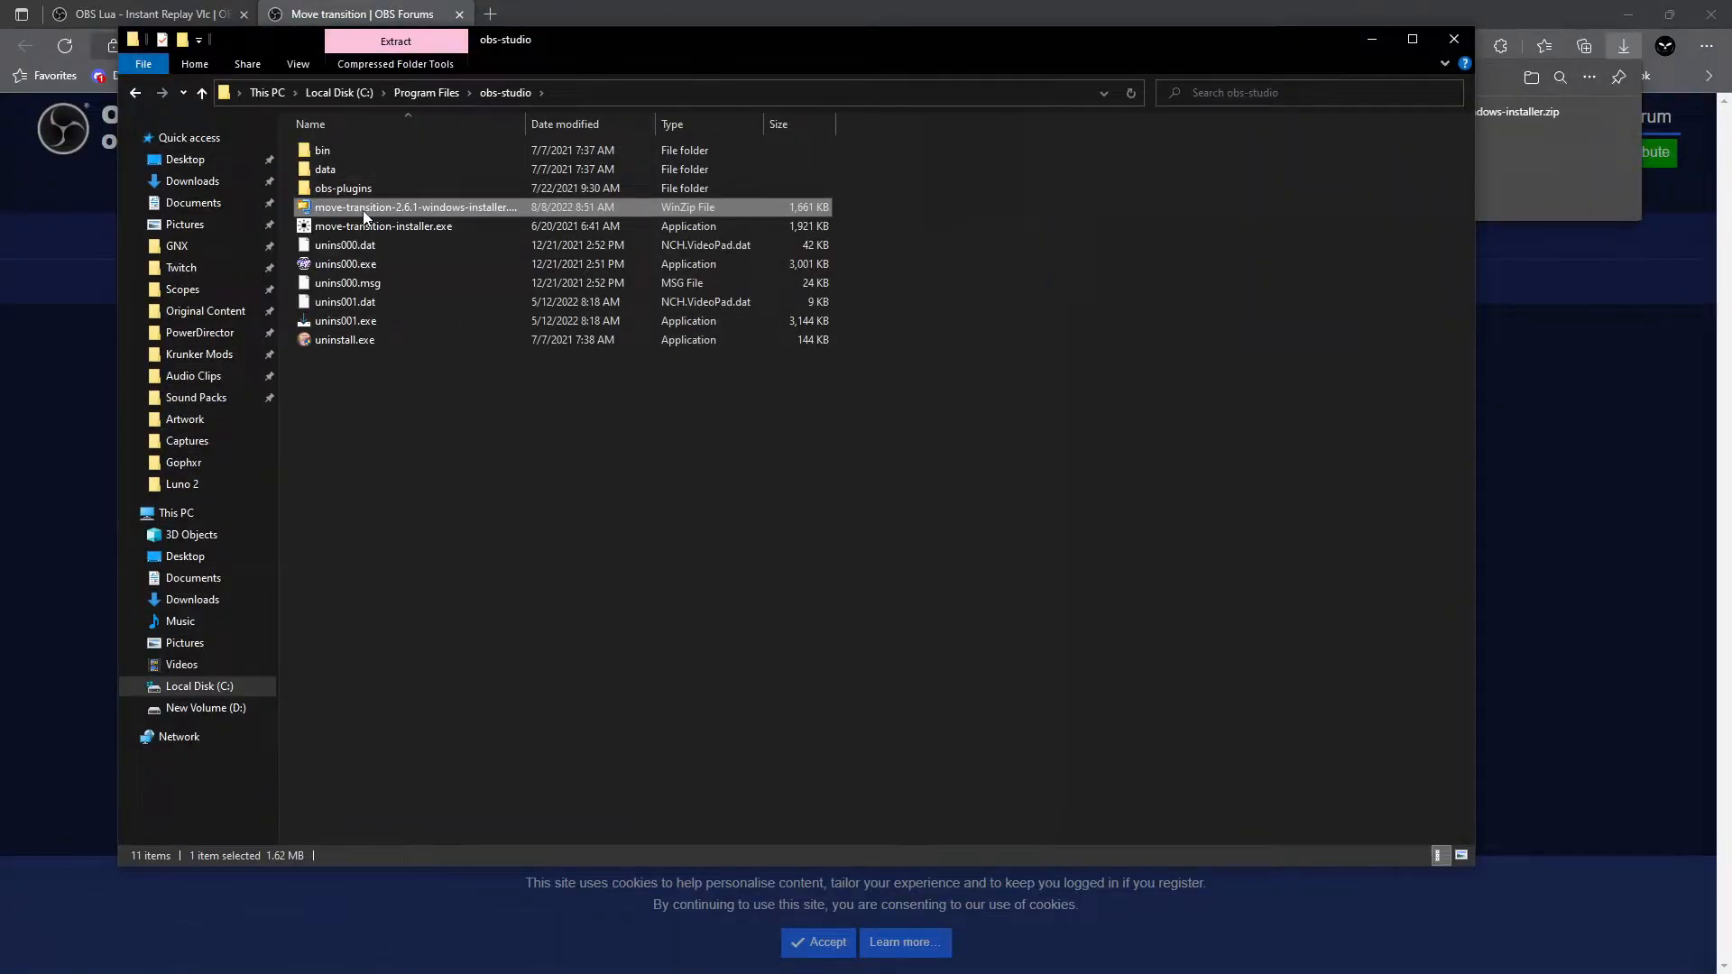
Extract the Move transition zip directly into the obs-studio folder with WinZip.
{"action": "right_click", "coordinate": [363, 212]}
{"action": "mouse_move", "coordinate": [483, 365]}
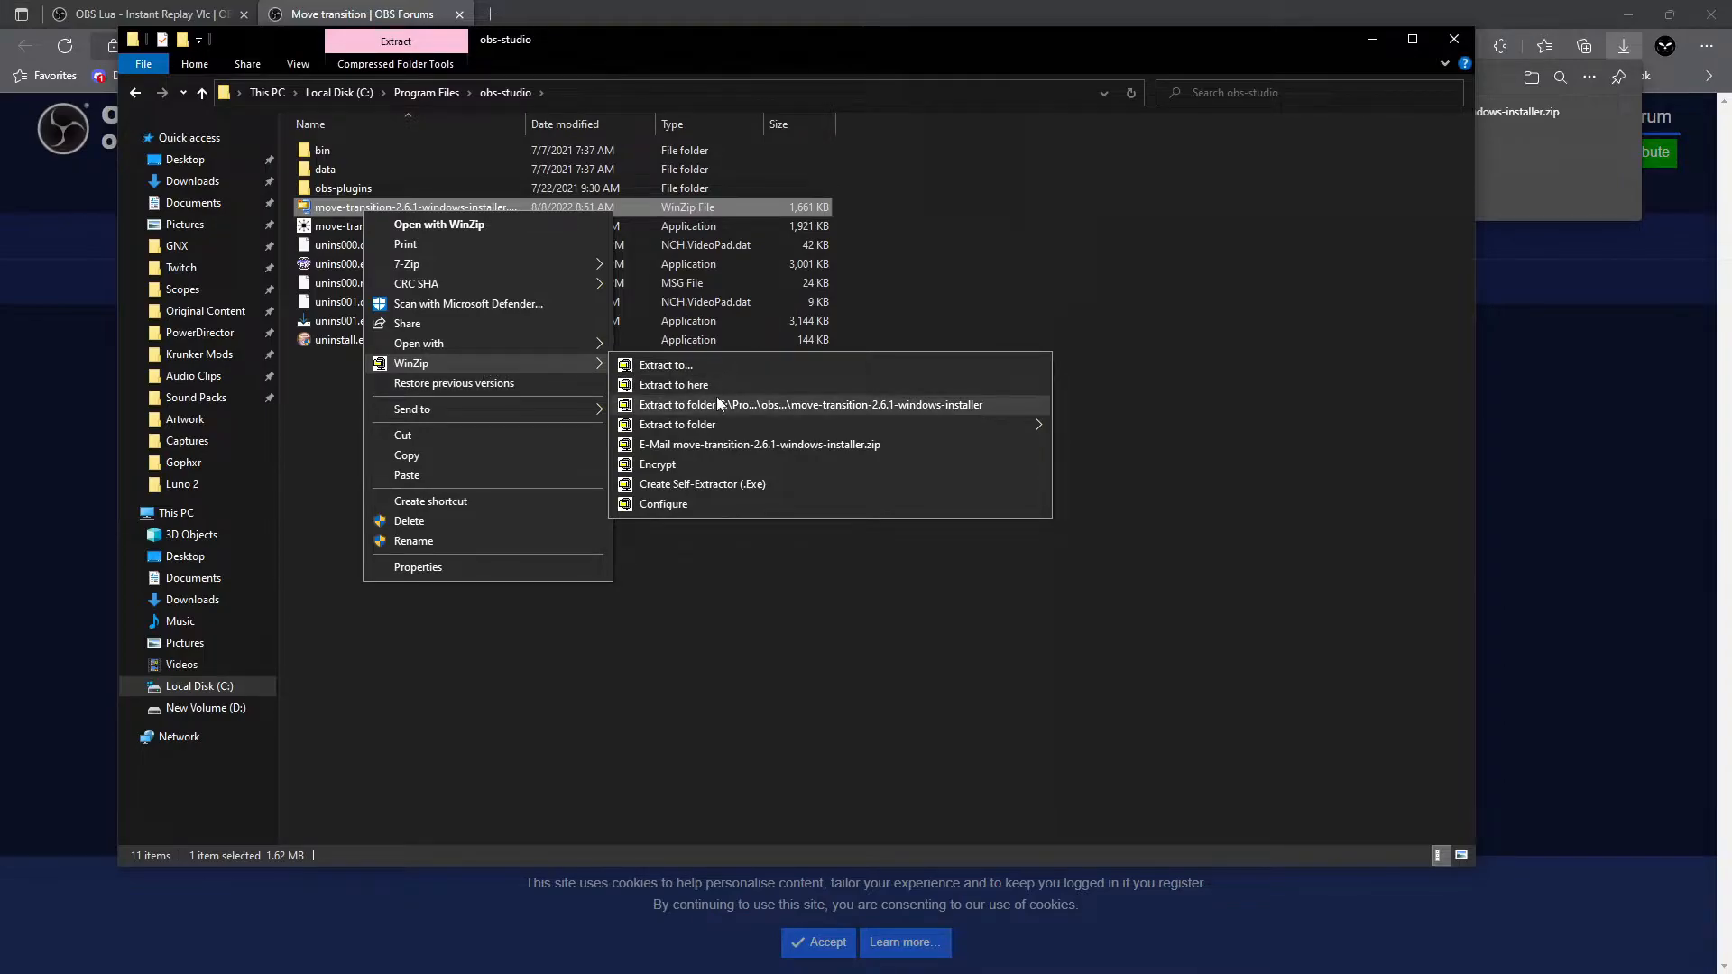
{"action": "left_click", "coordinate": [658, 385]}
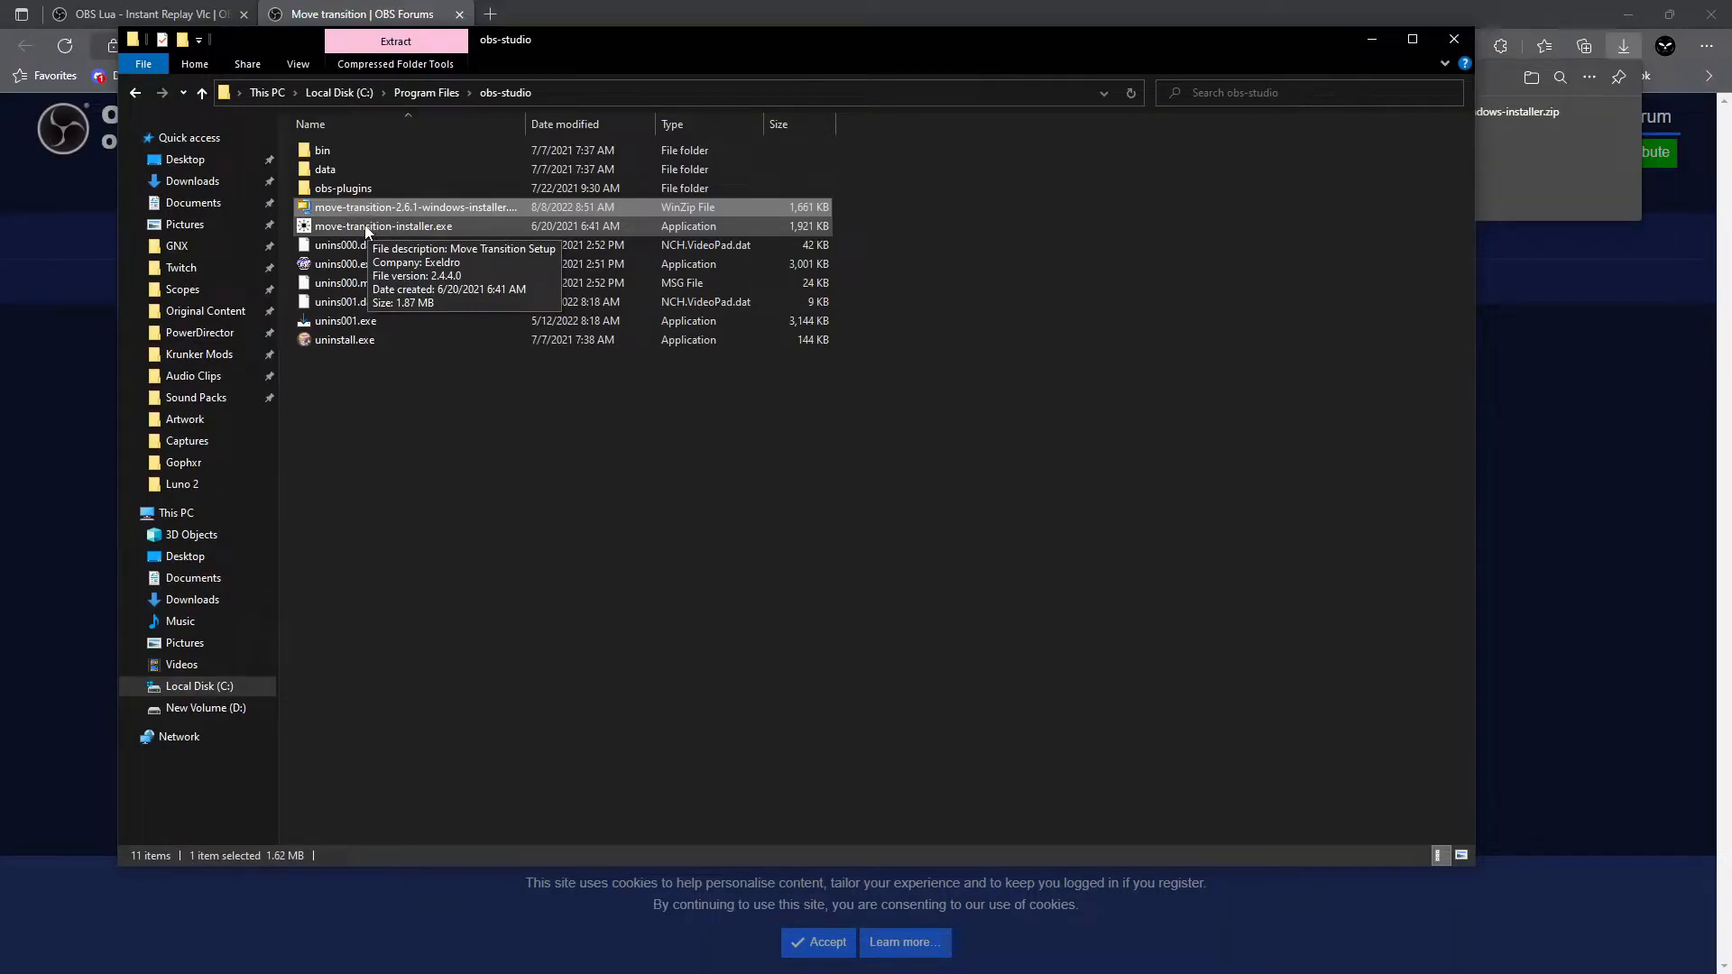
Run move-transition-installer.exe despite the SmartScreen block, install Move Transition into C:\Program Files\obs-studio with the default options, and close the folder window.
{"action": "double_click", "coordinate": [366, 226]}
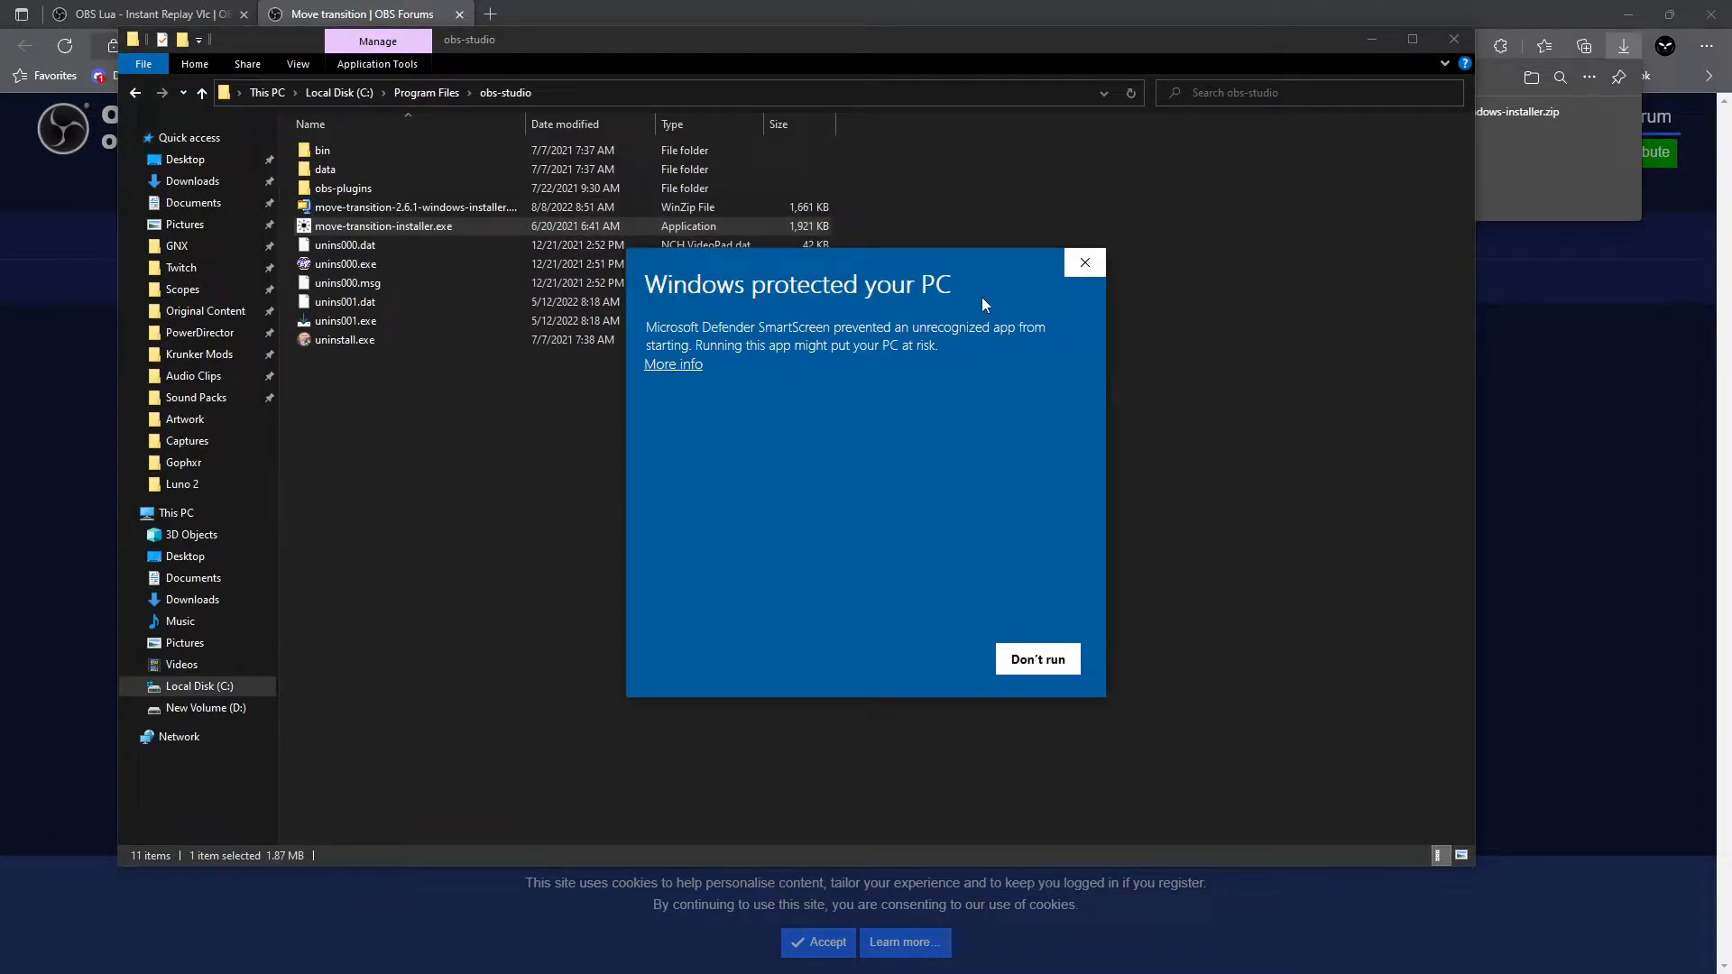
{"action": "left_click", "coordinate": [696, 365]}
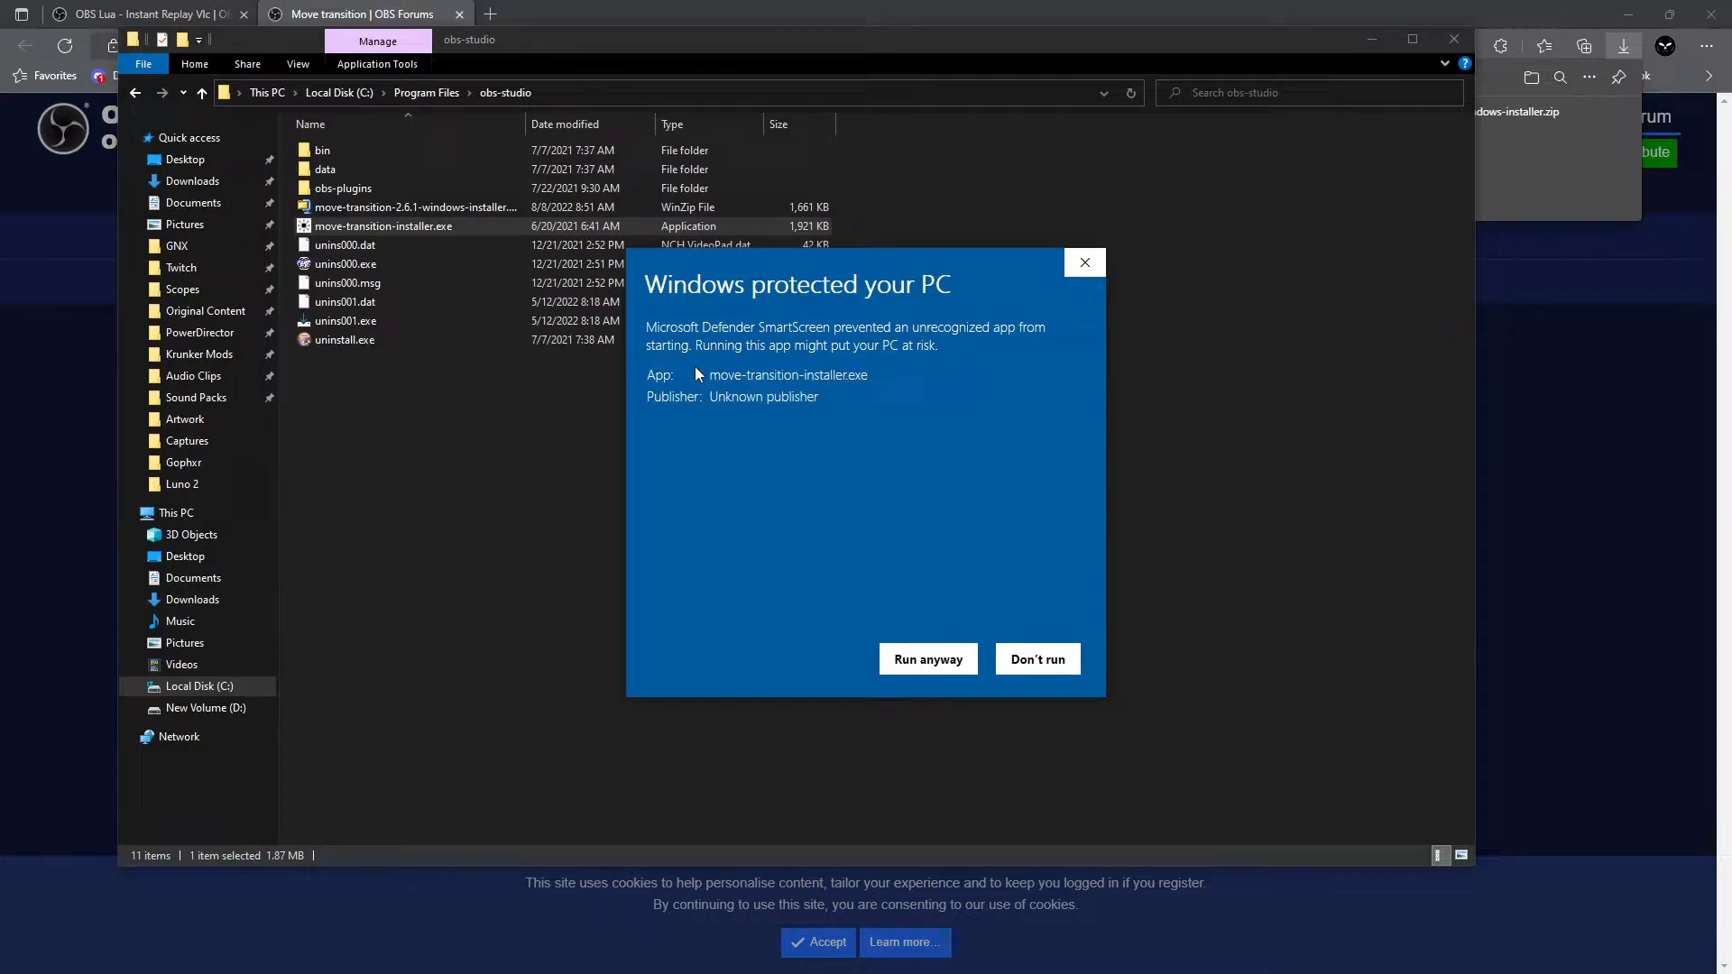
{"action": "left_click", "coordinate": [909, 674]}
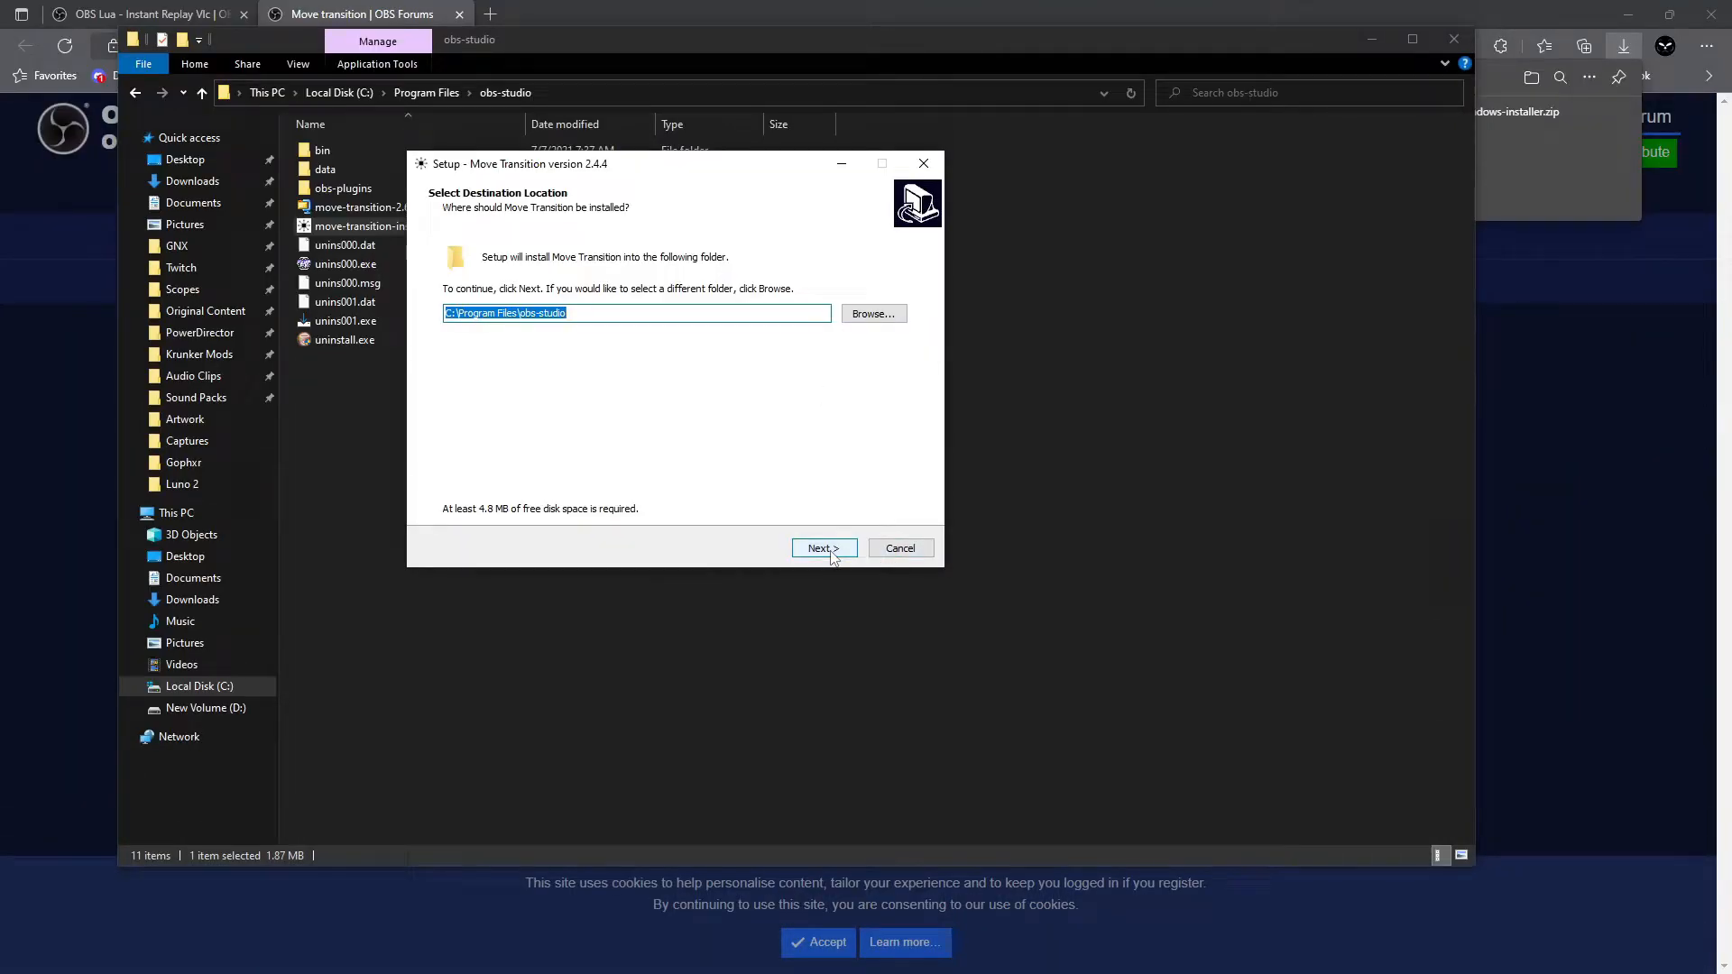
{"action": "left_click", "coordinate": [825, 547]}
{"action": "key", "text": "Return"}
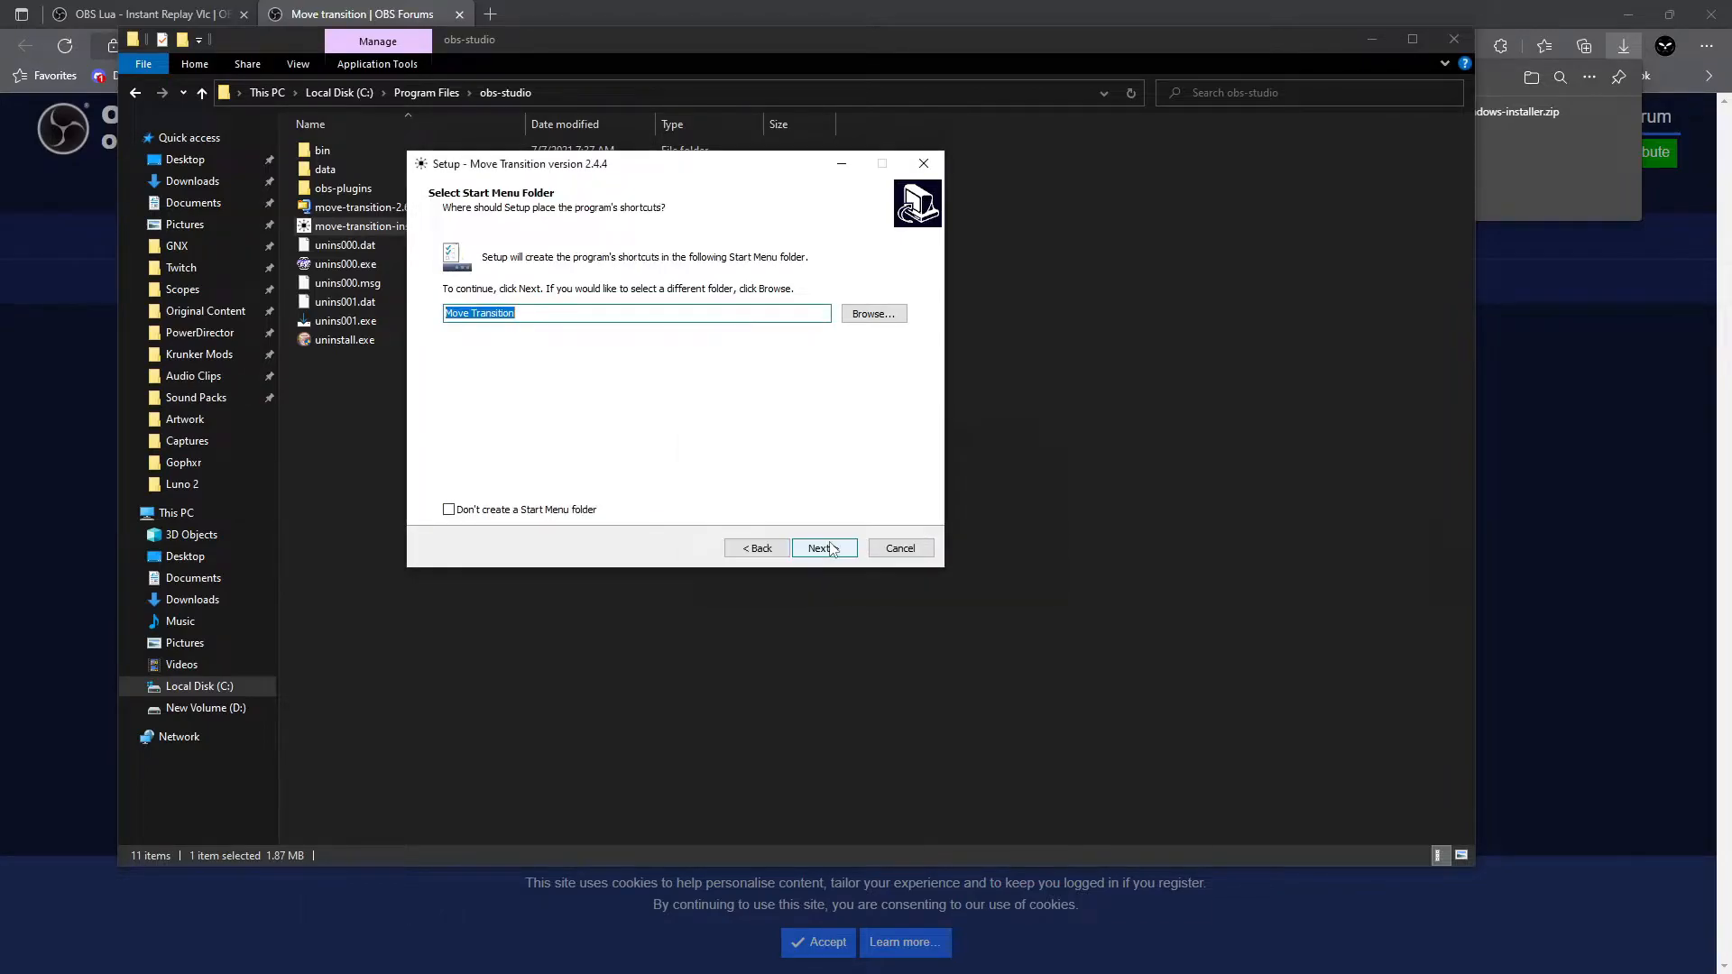
{"action": "left_click", "coordinate": [825, 548]}
{"action": "left_click", "coordinate": [838, 554]}
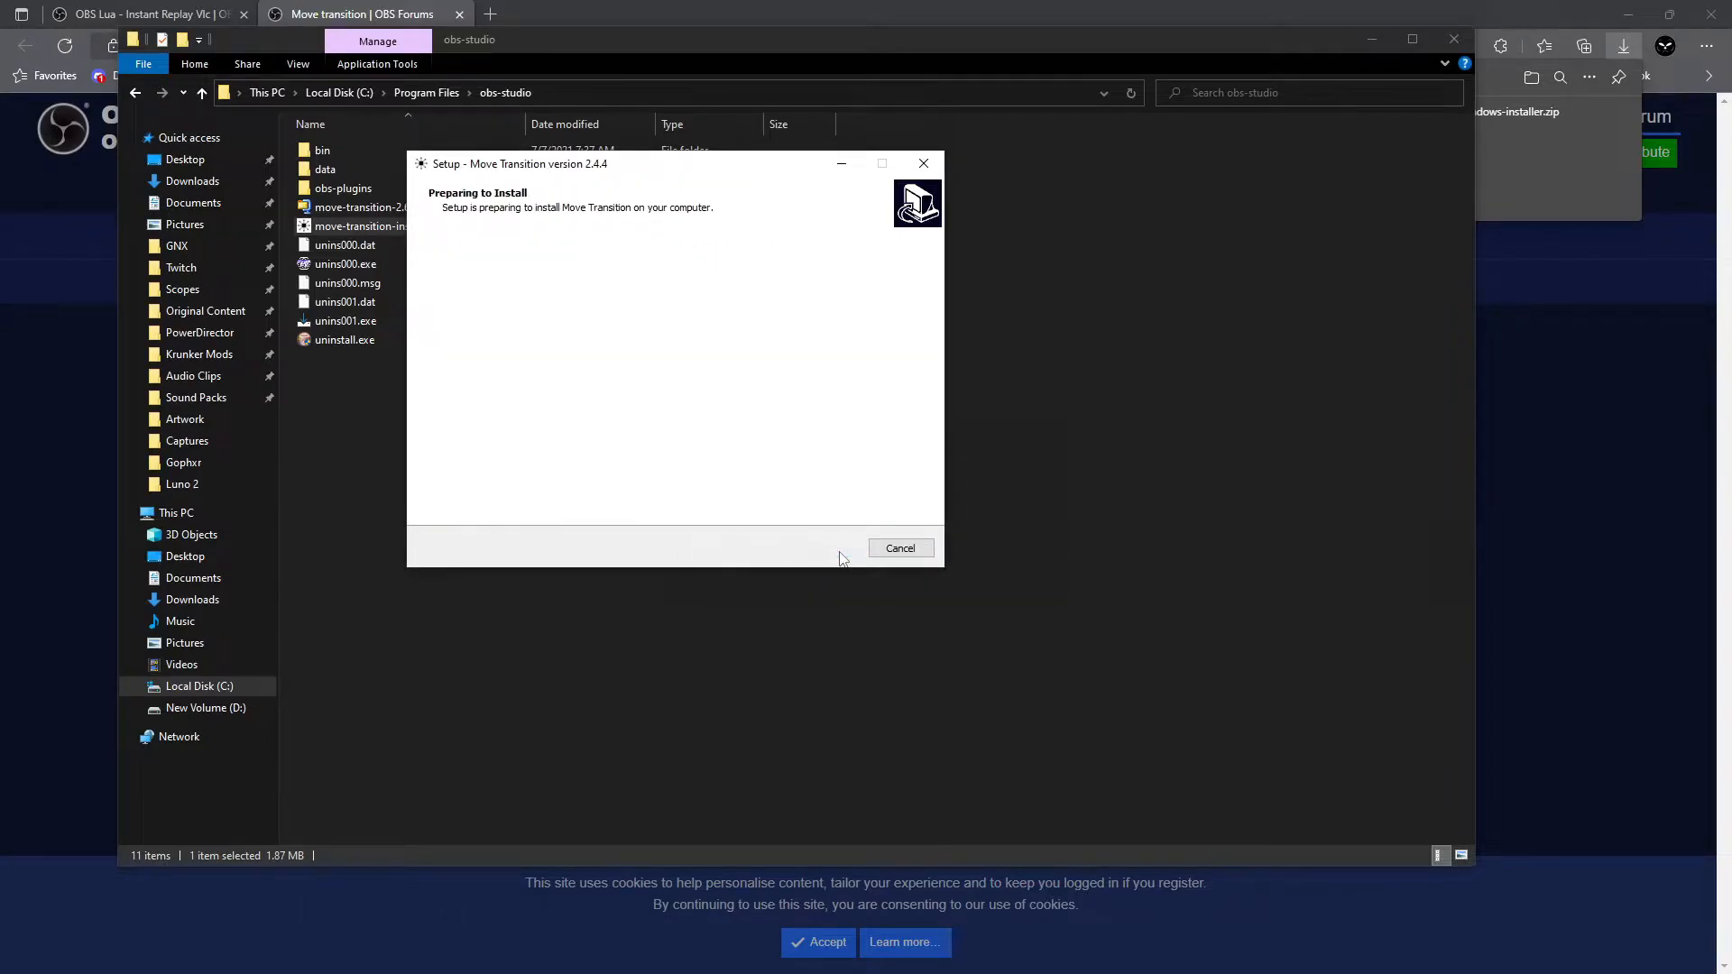
{"action": "left_click", "coordinate": [842, 554]}
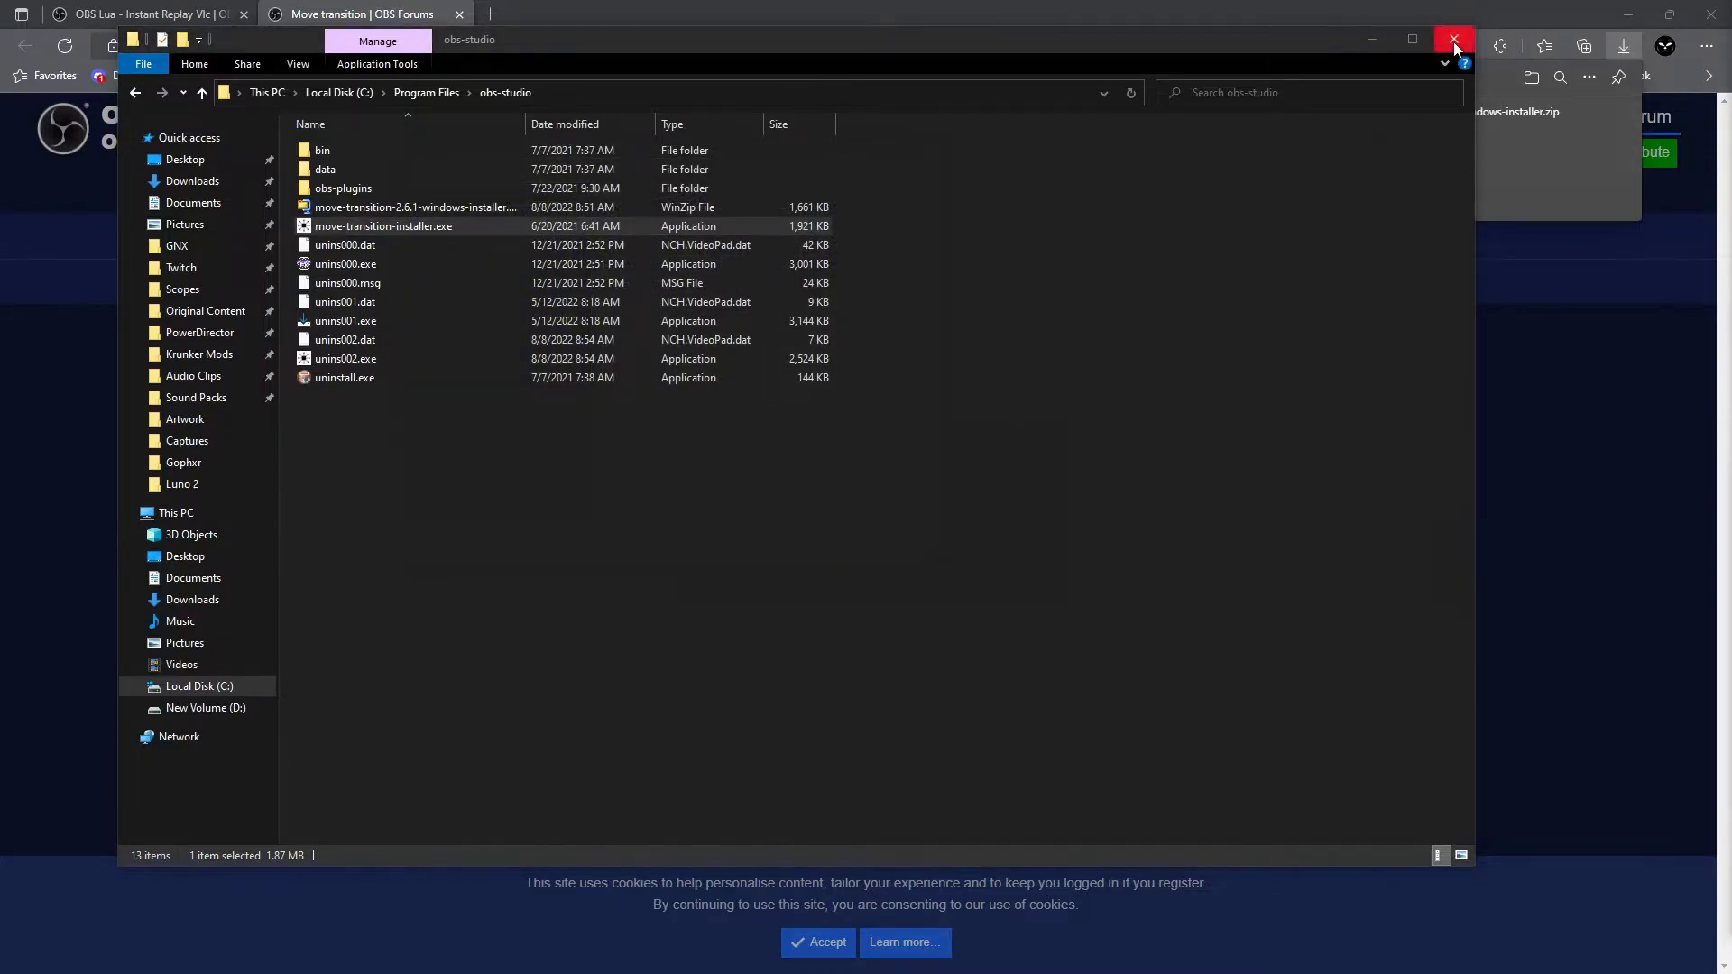
{"action": "left_click", "coordinate": [1453, 42]}
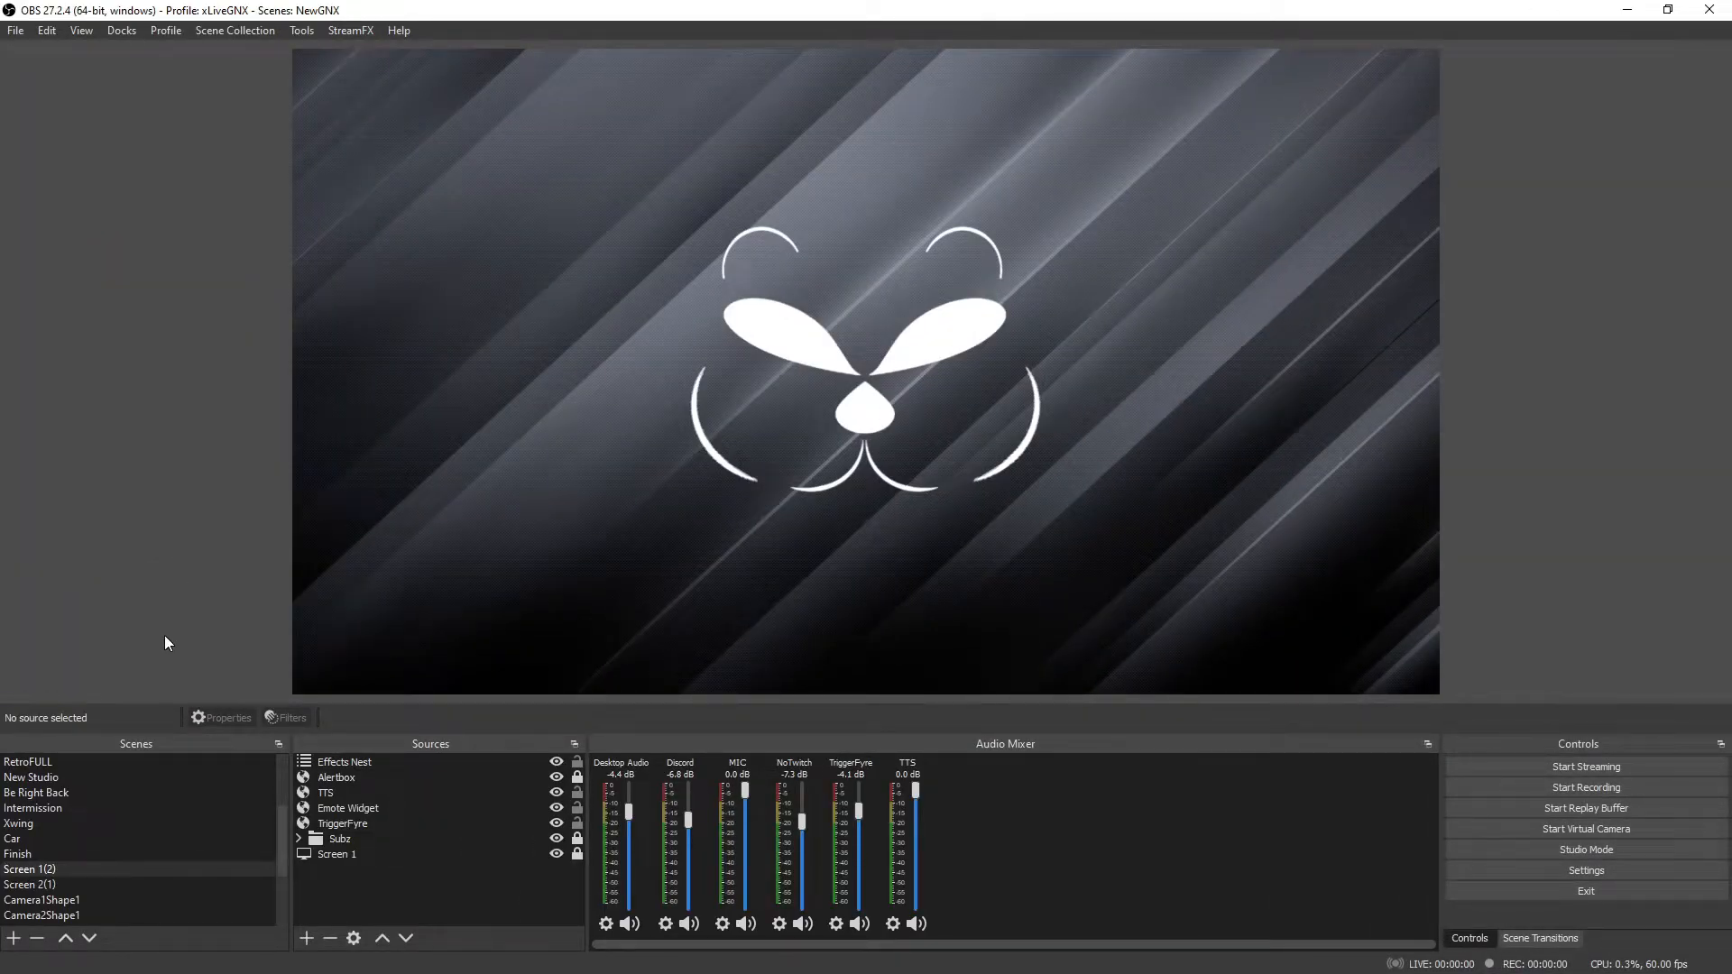
In OBS Studio, add a new scene named Instant Replay Scene.
{"action": "left_click", "coordinate": [13, 940]}
{"action": "type", "text": "Ins"}
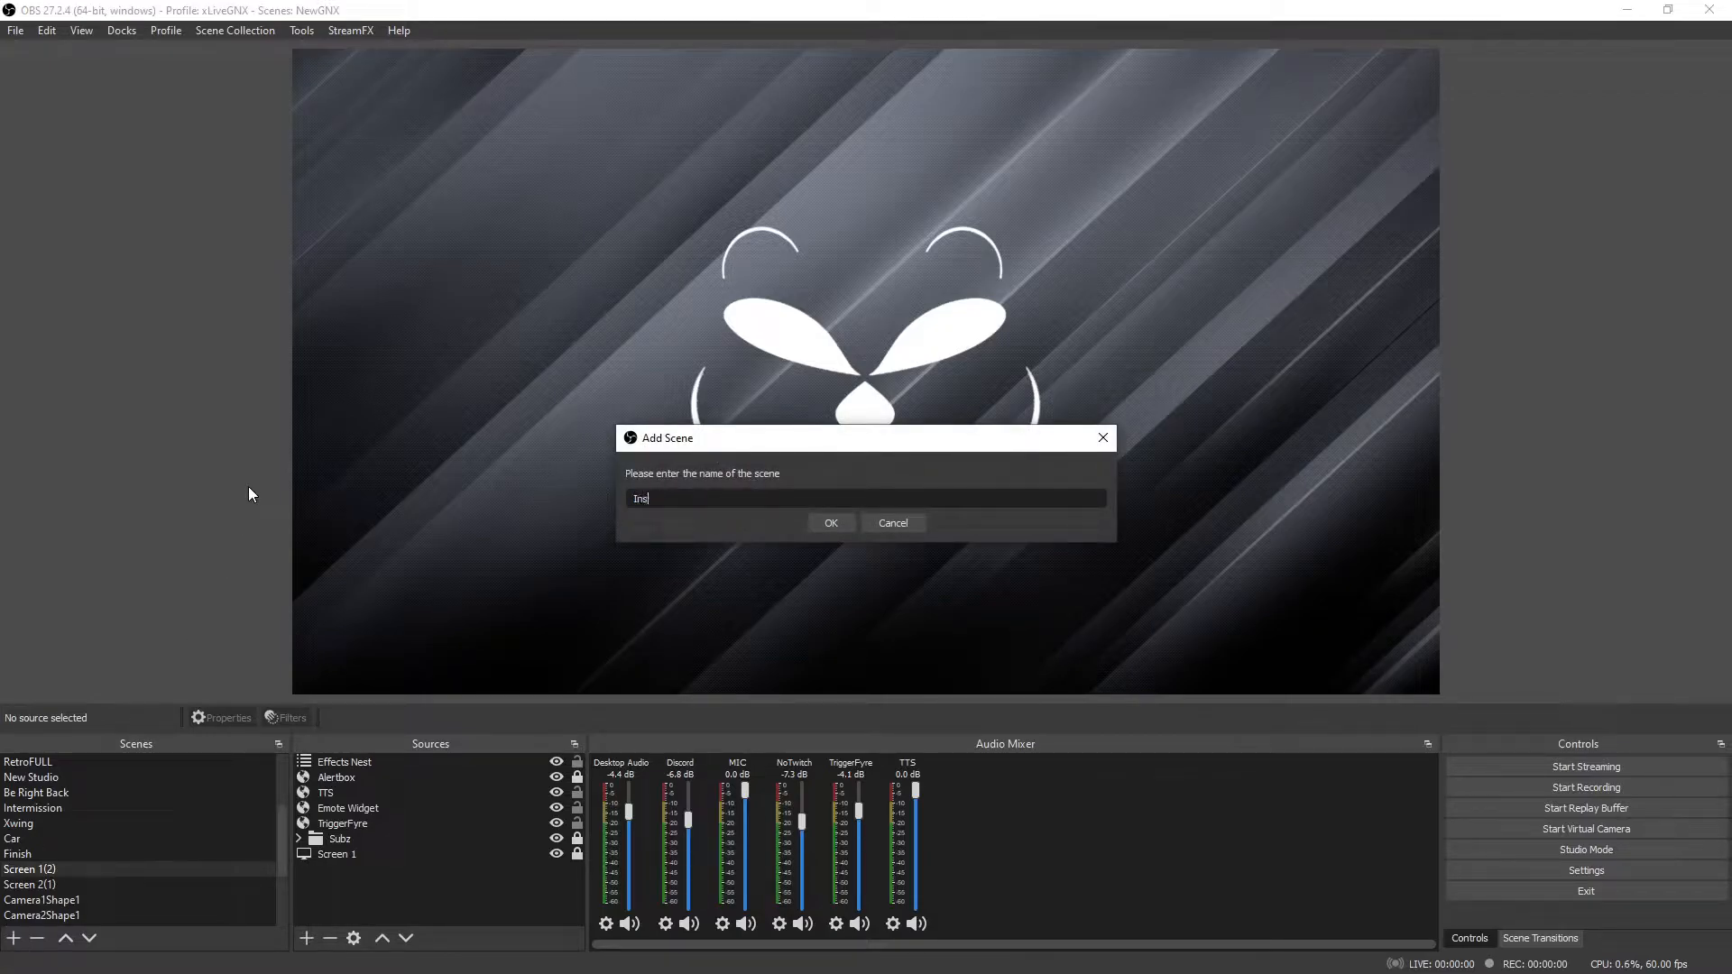
{"action": "type", "text": "tant Replay Scene"}
{"action": "left_click", "coordinate": [847, 527]}
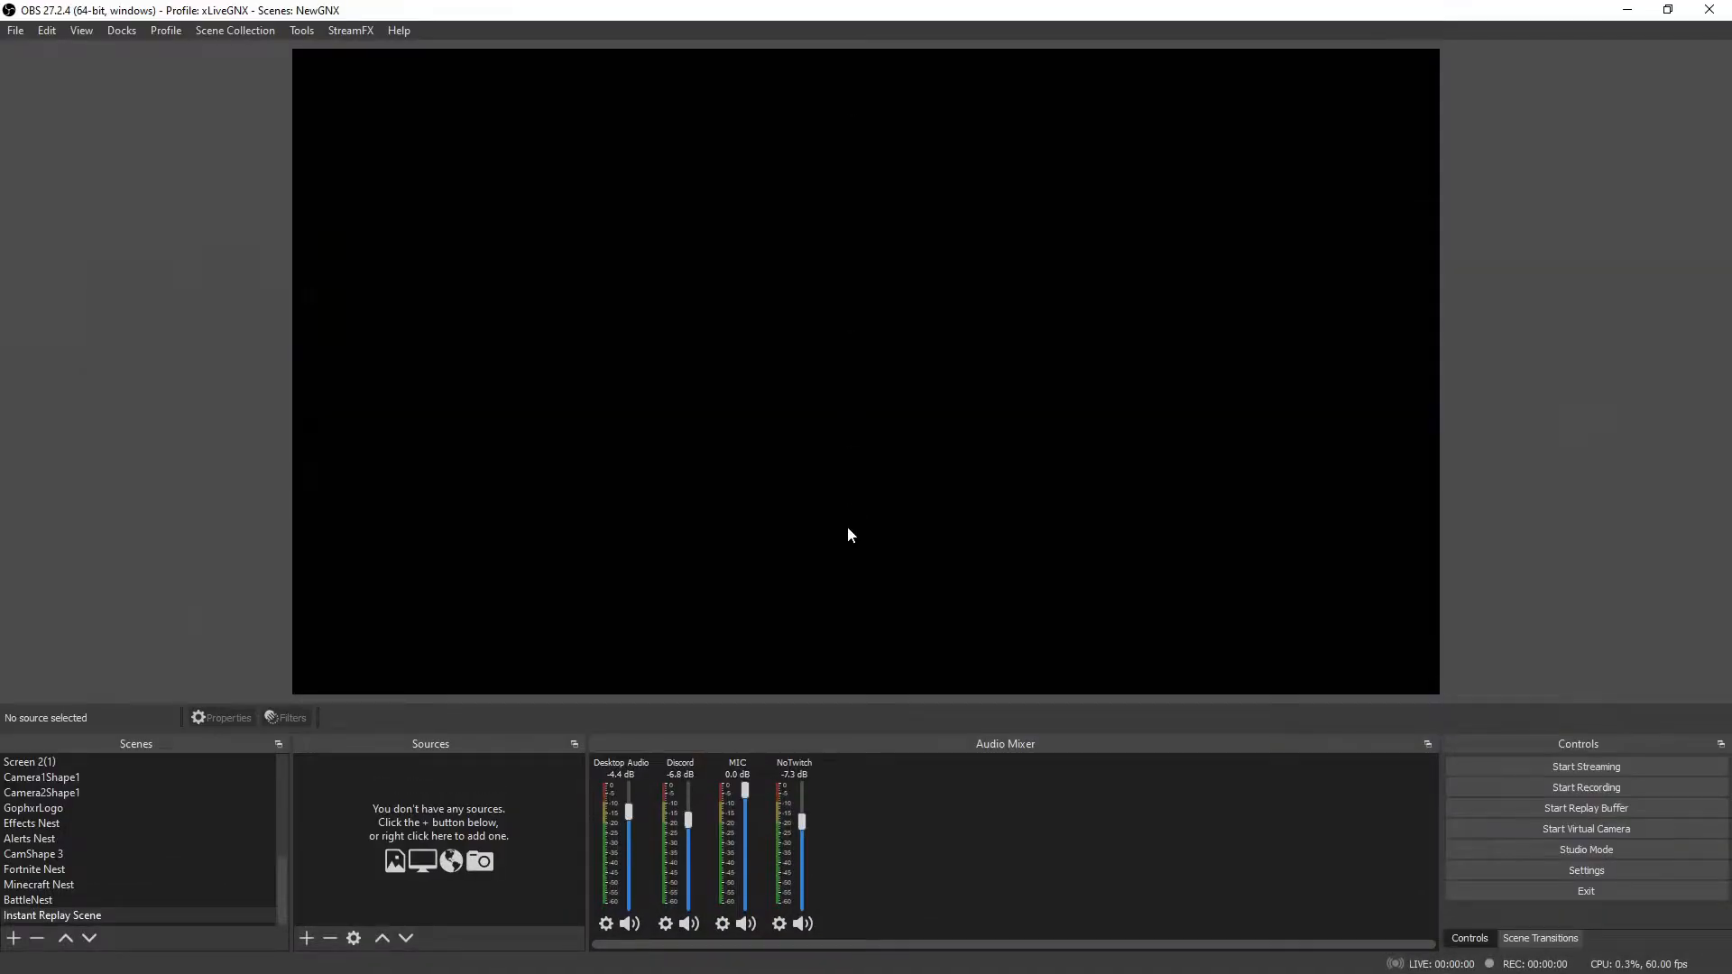
Add a media source named Instant Replay Source with looping, hardware decoding and closing the file when inactive enabled.
{"action": "left_click", "coordinate": [307, 939]}
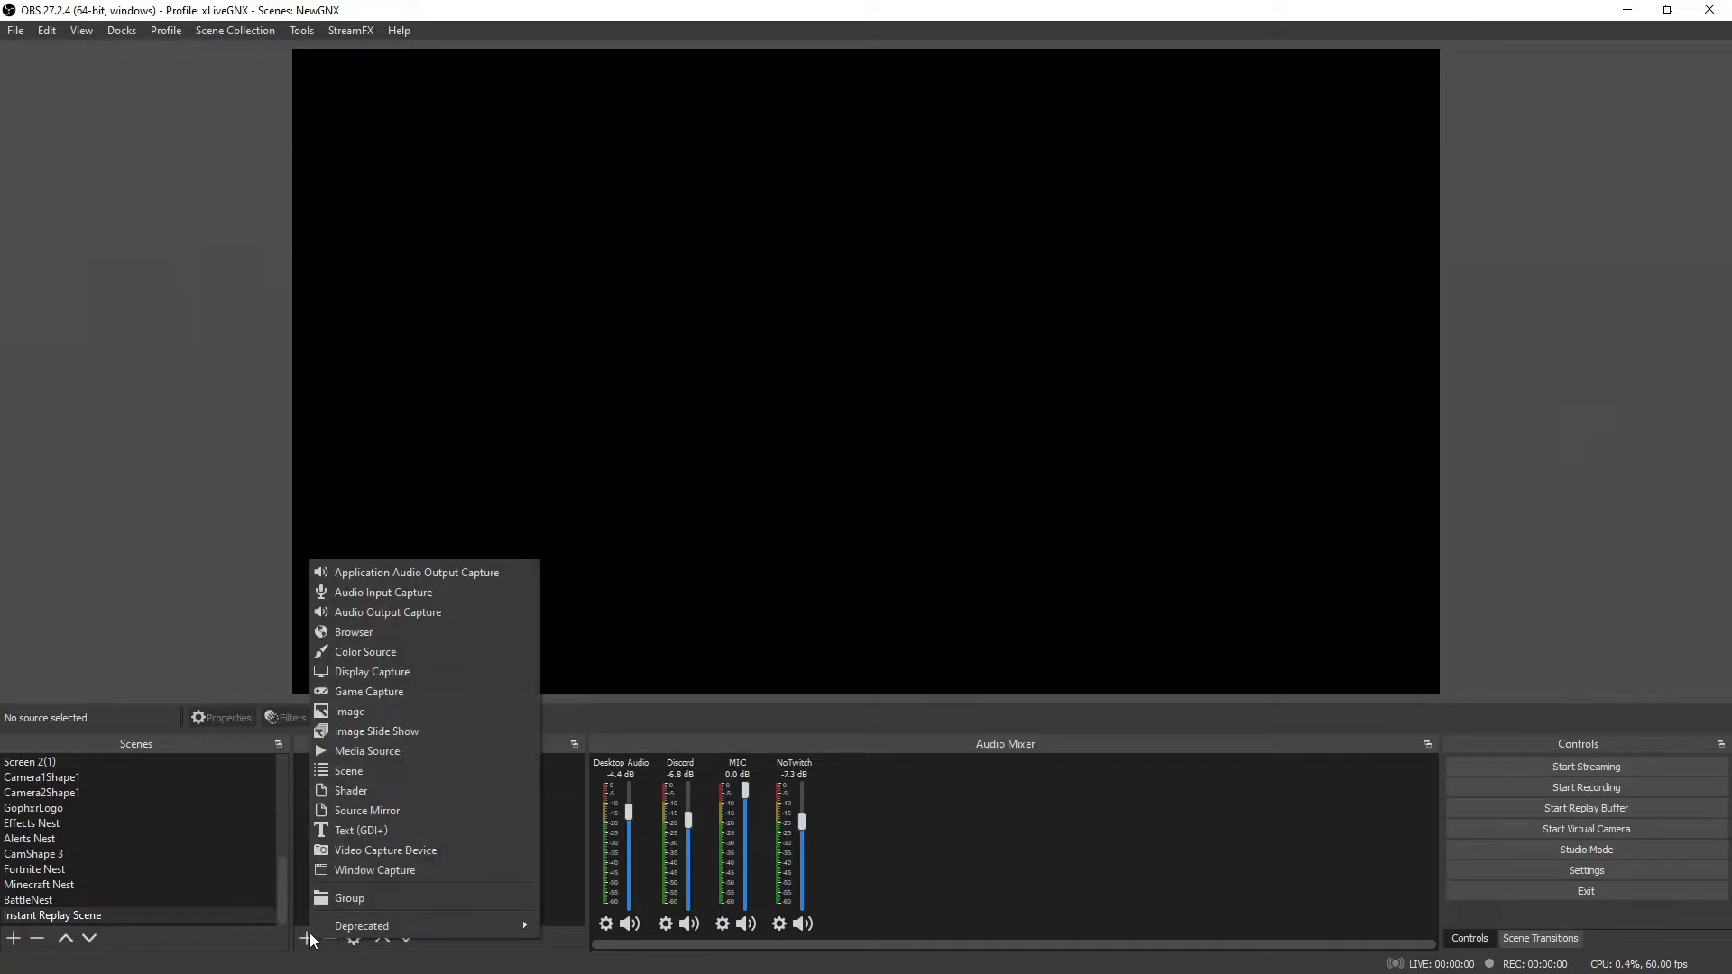
{"action": "left_click", "coordinate": [375, 751]}
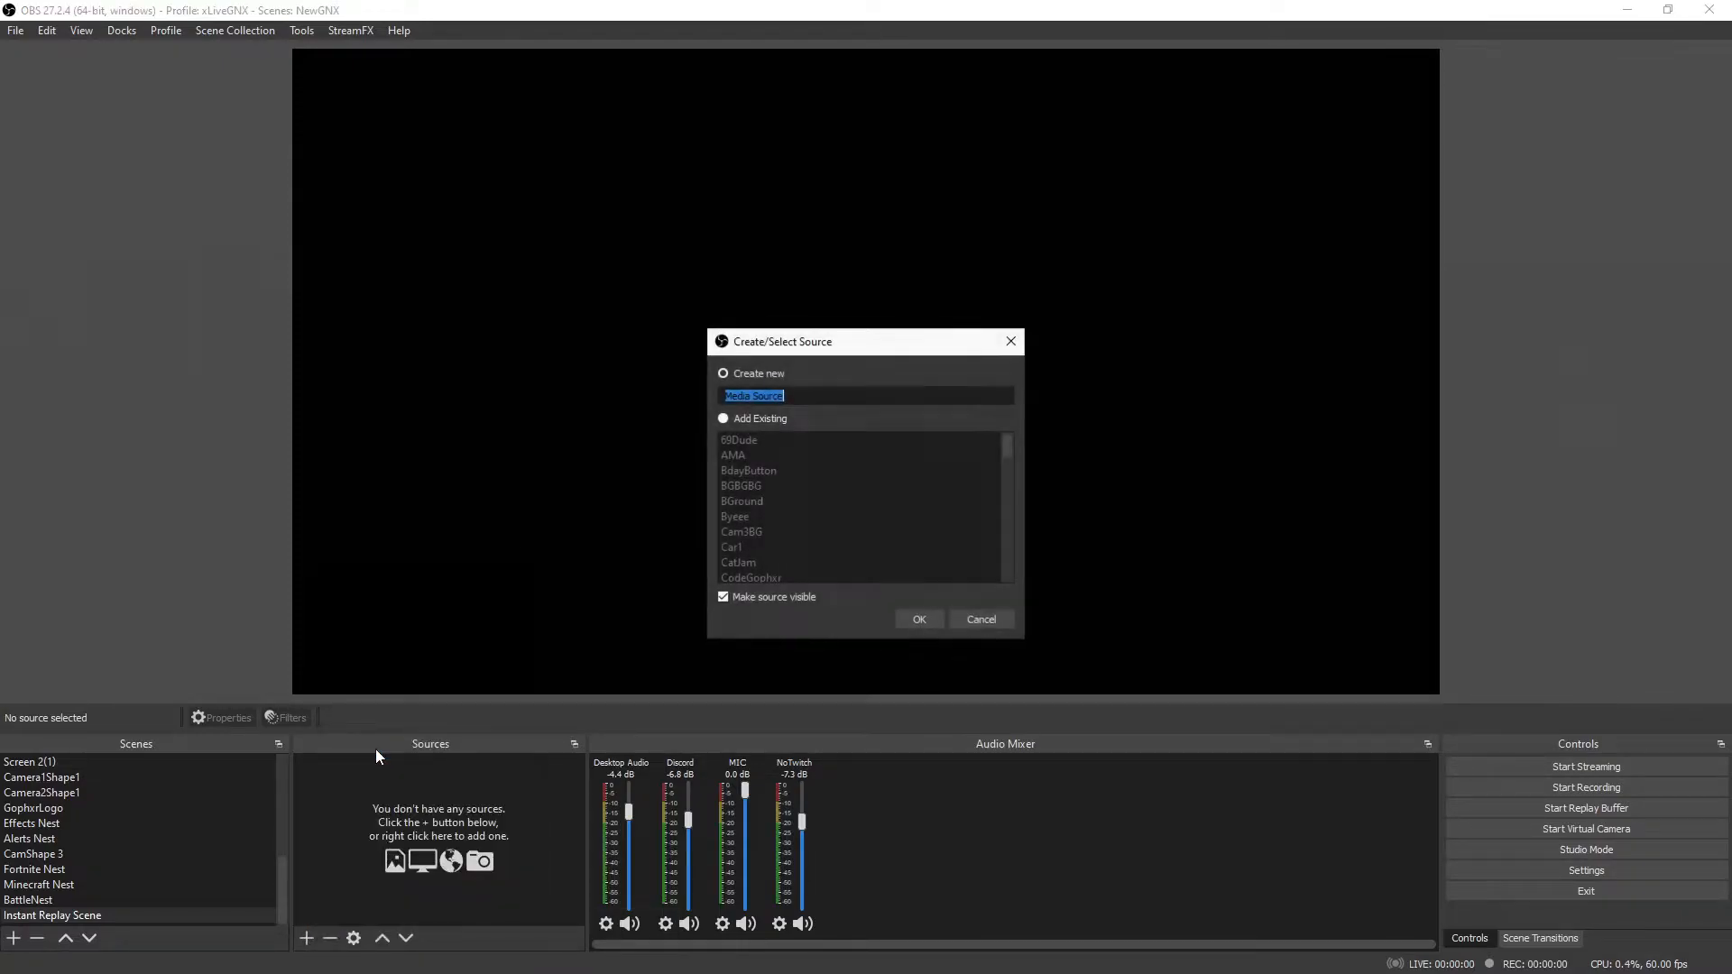
{"action": "type", "text": "I"}
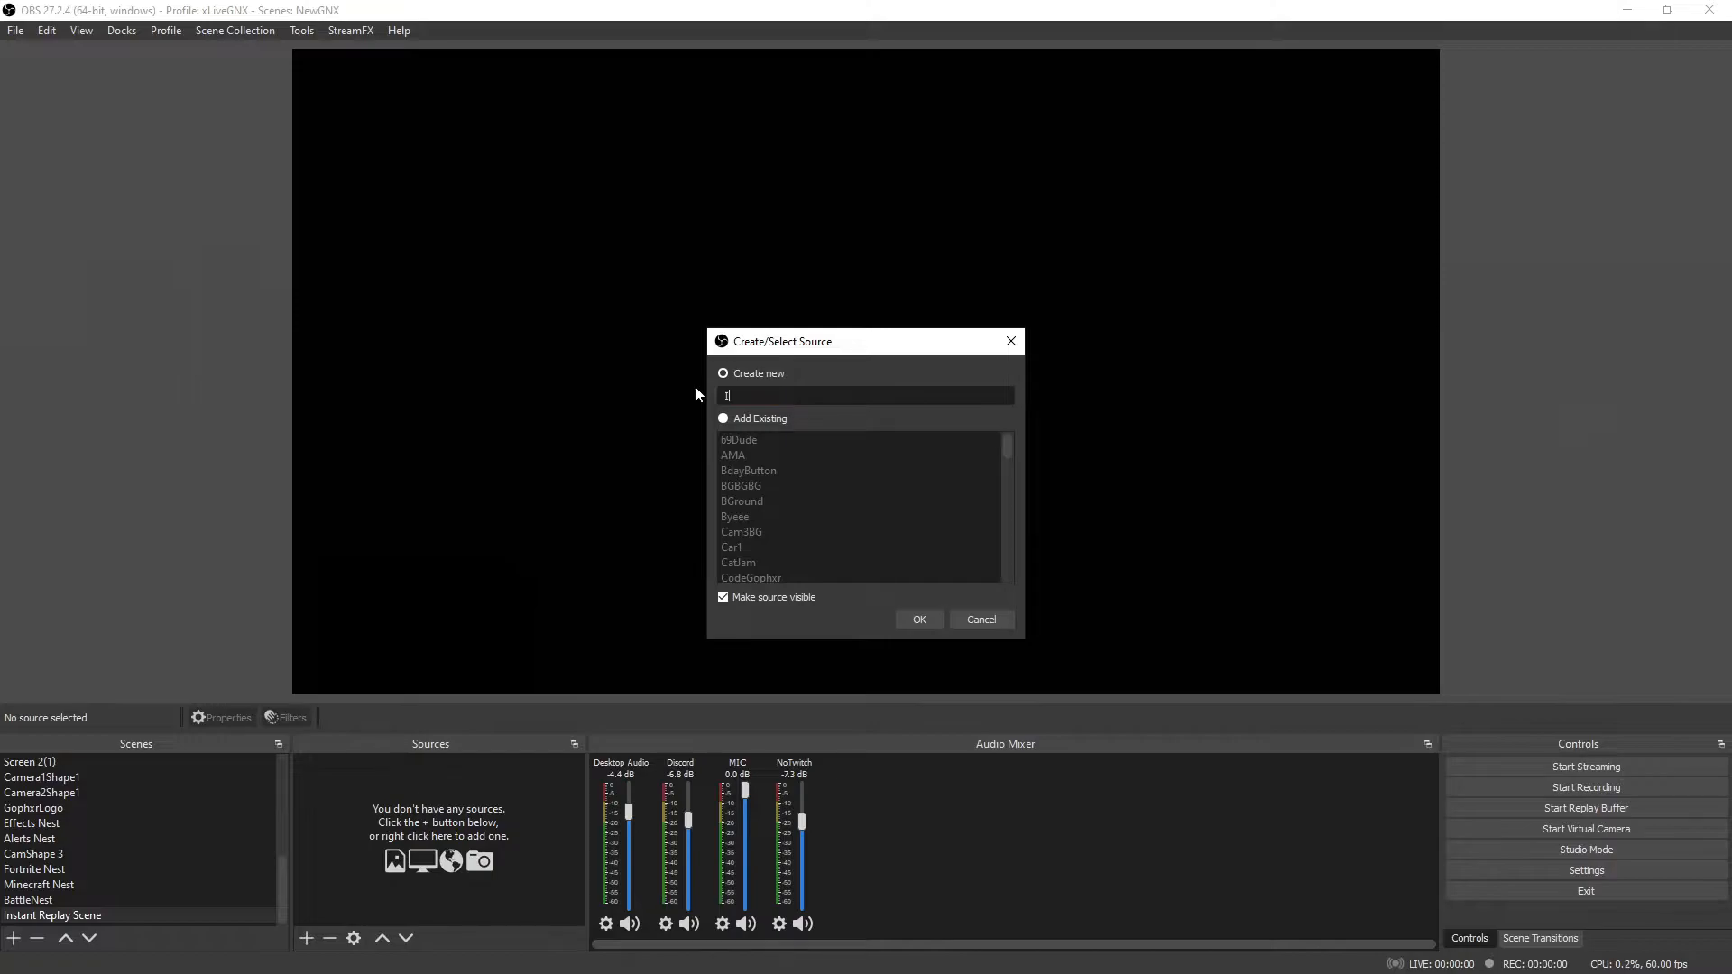
{"action": "type", "text": "nstant Replay Source"}
{"action": "left_click", "coordinate": [921, 619]}
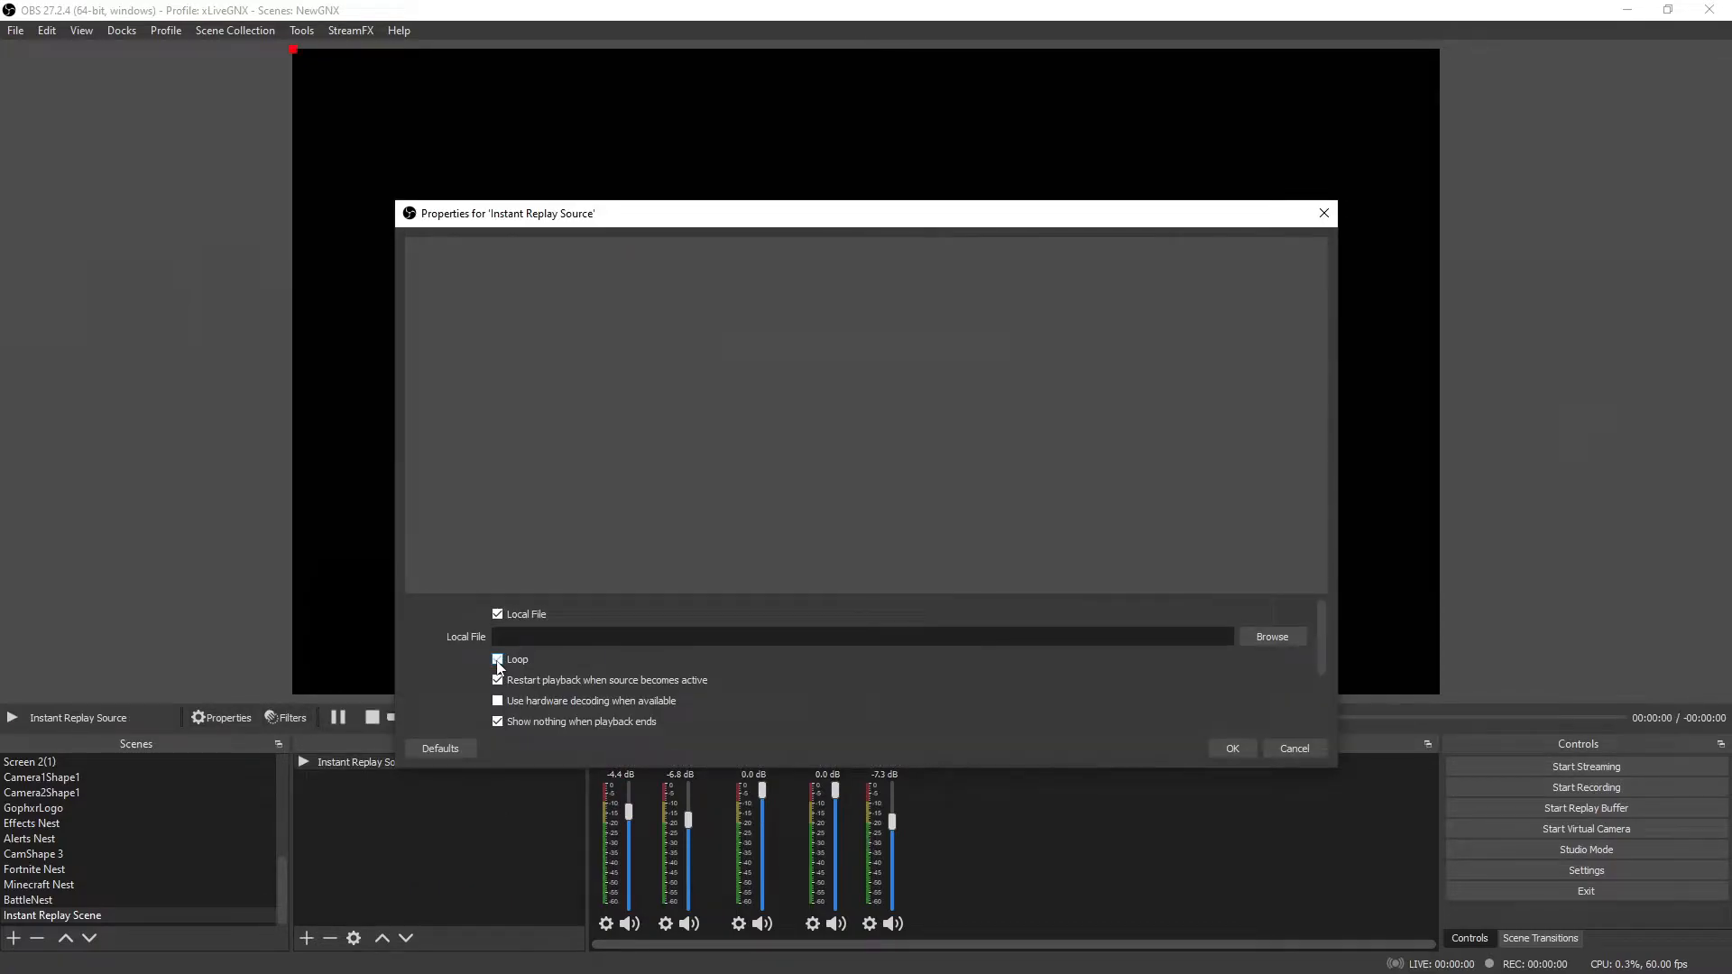
{"action": "scroll", "coordinate": [548, 656], "scroll_direction": "down", "scroll_amount": 1}
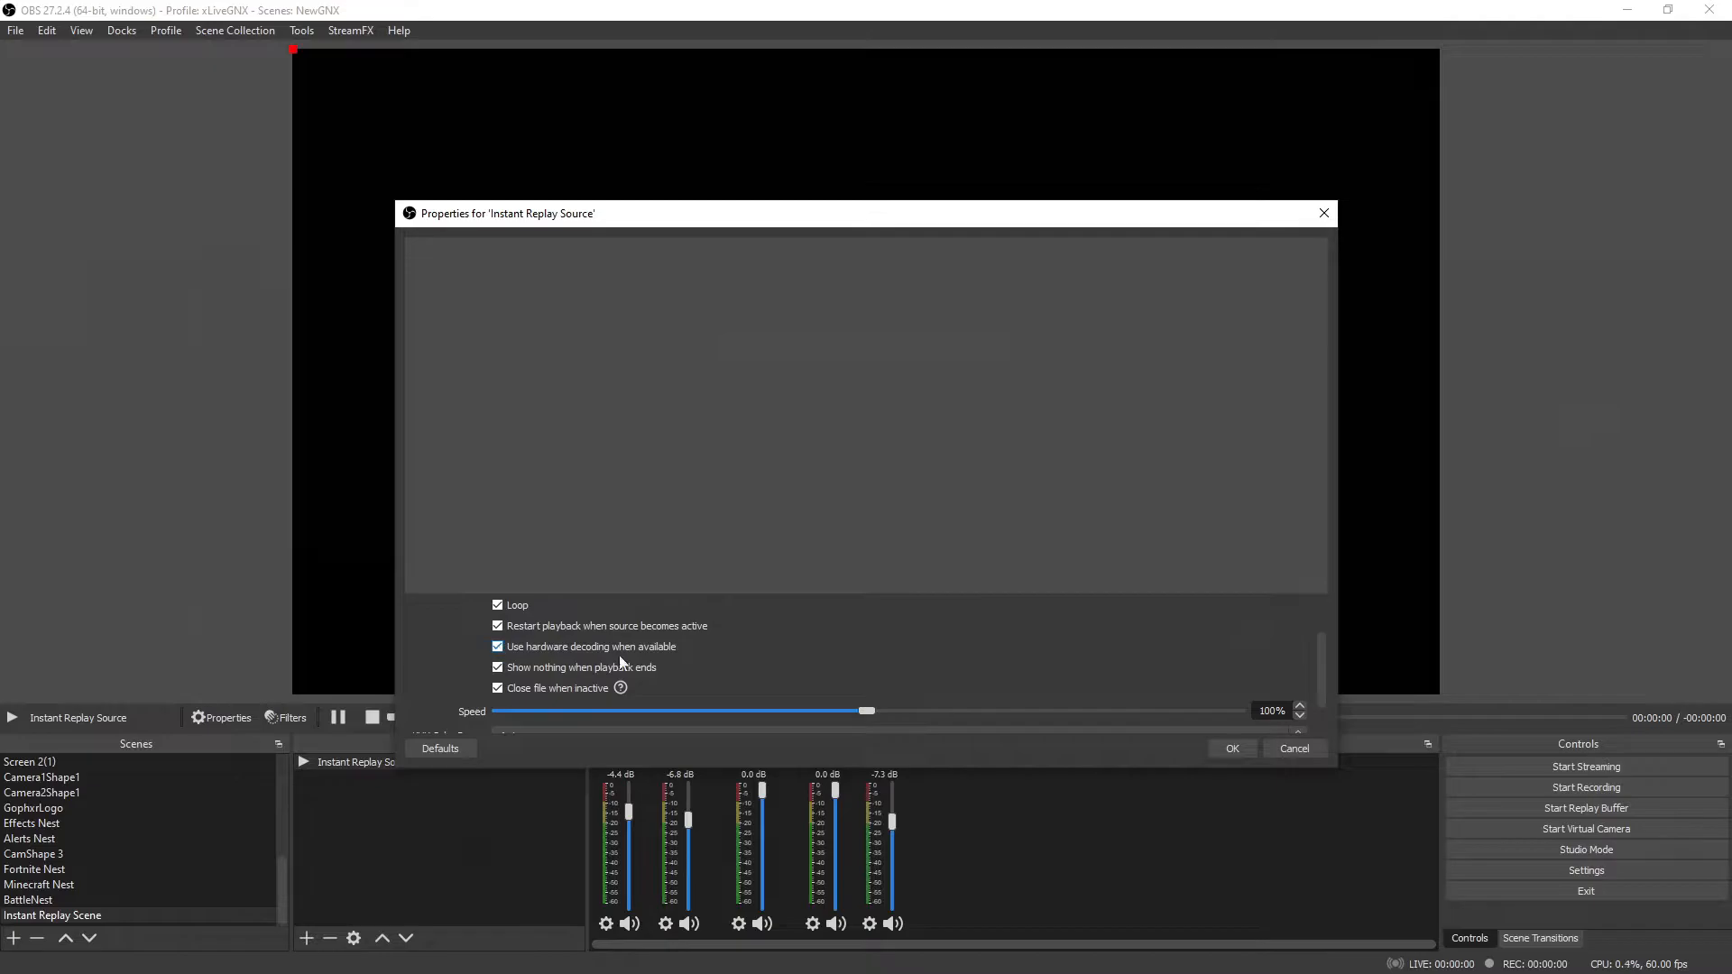
{"action": "left_click", "coordinate": [1233, 749]}
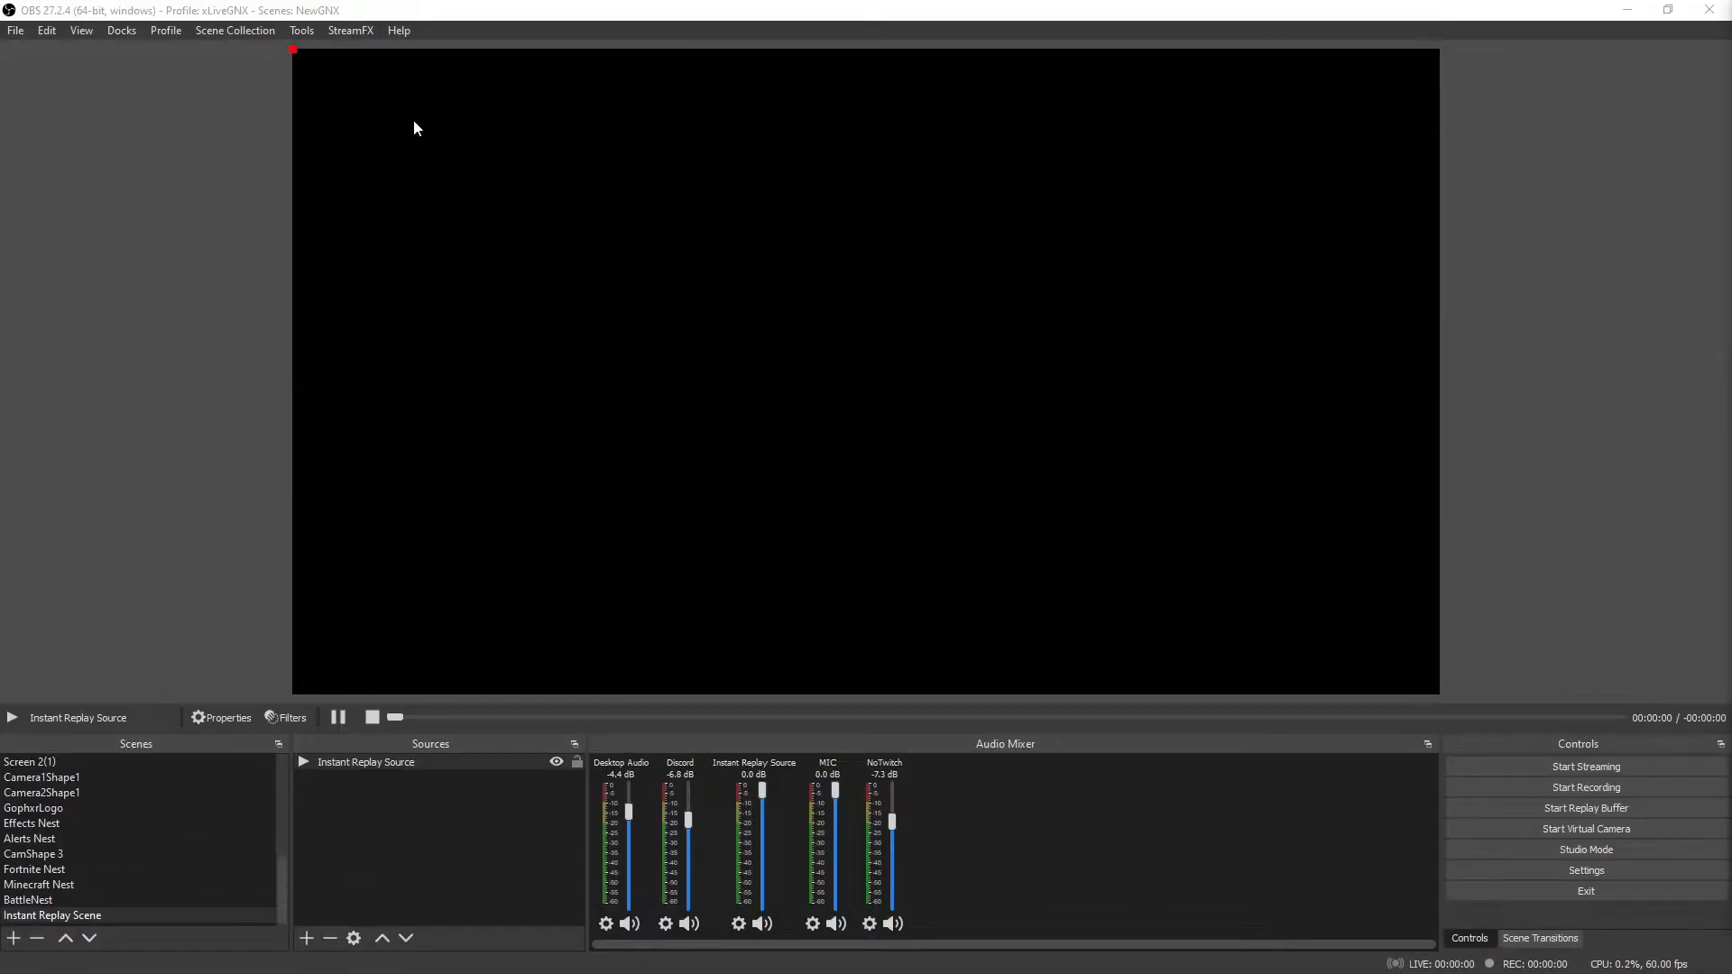
Load instant-replay.lua from the frontend-tools scripts folder into the OBS scripts list.
{"action": "left_click", "coordinate": [308, 35]}
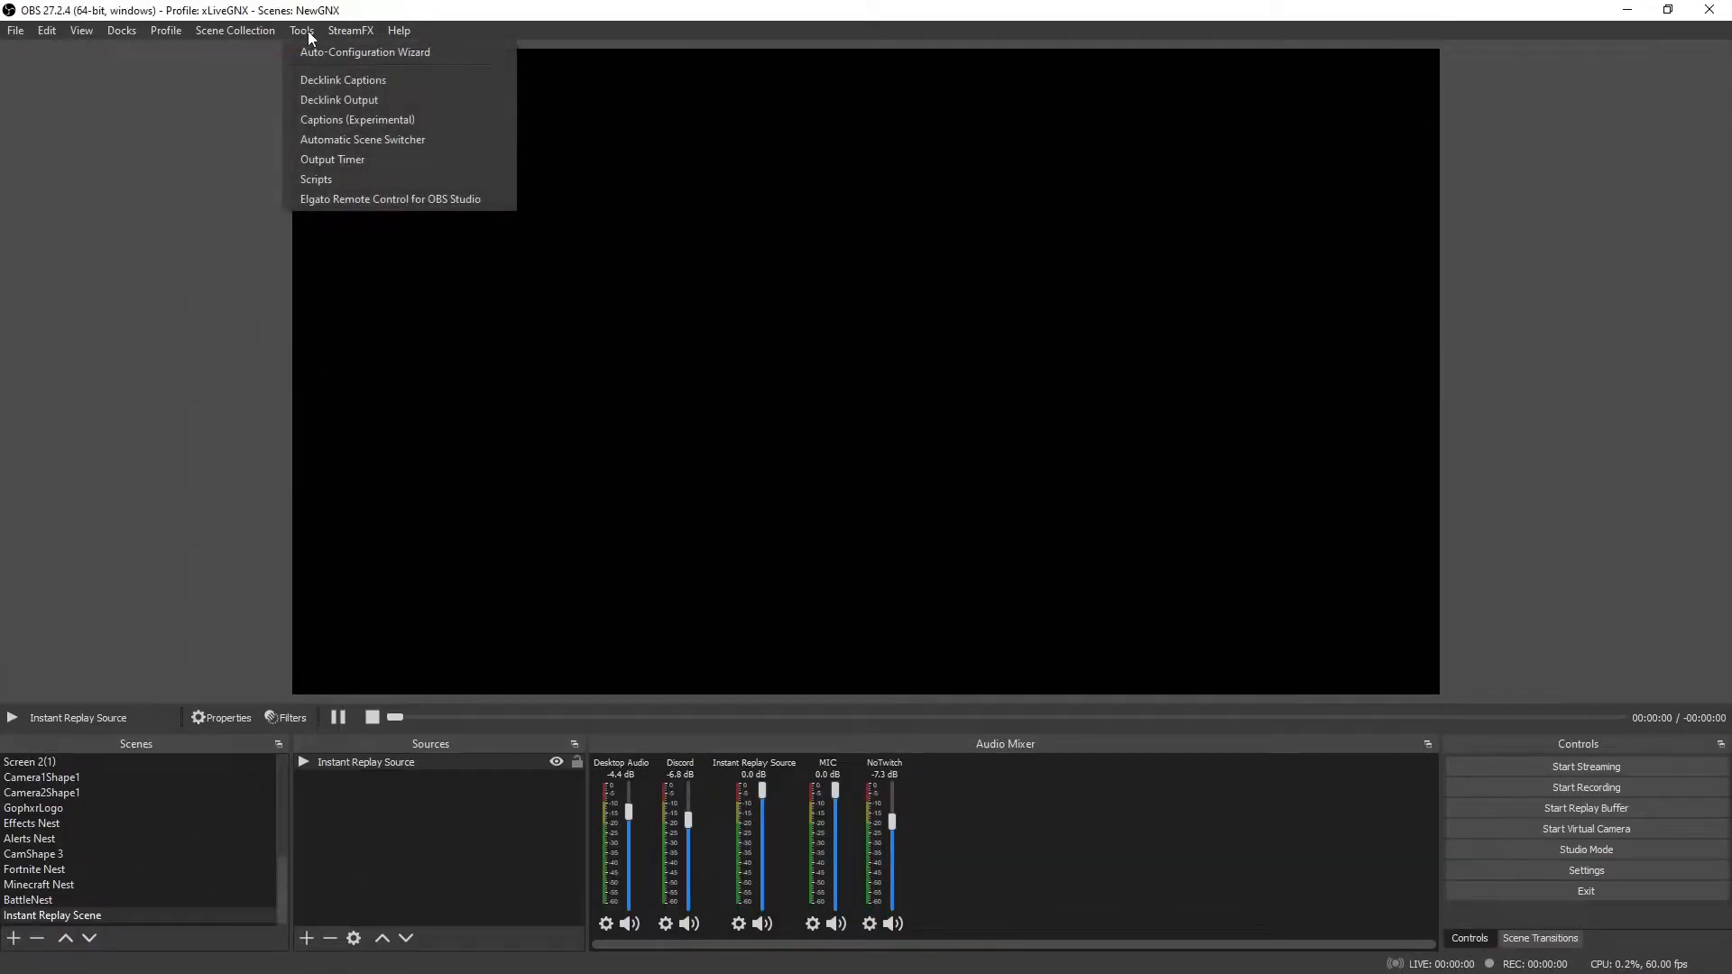
{"action": "left_click", "coordinate": [323, 186]}
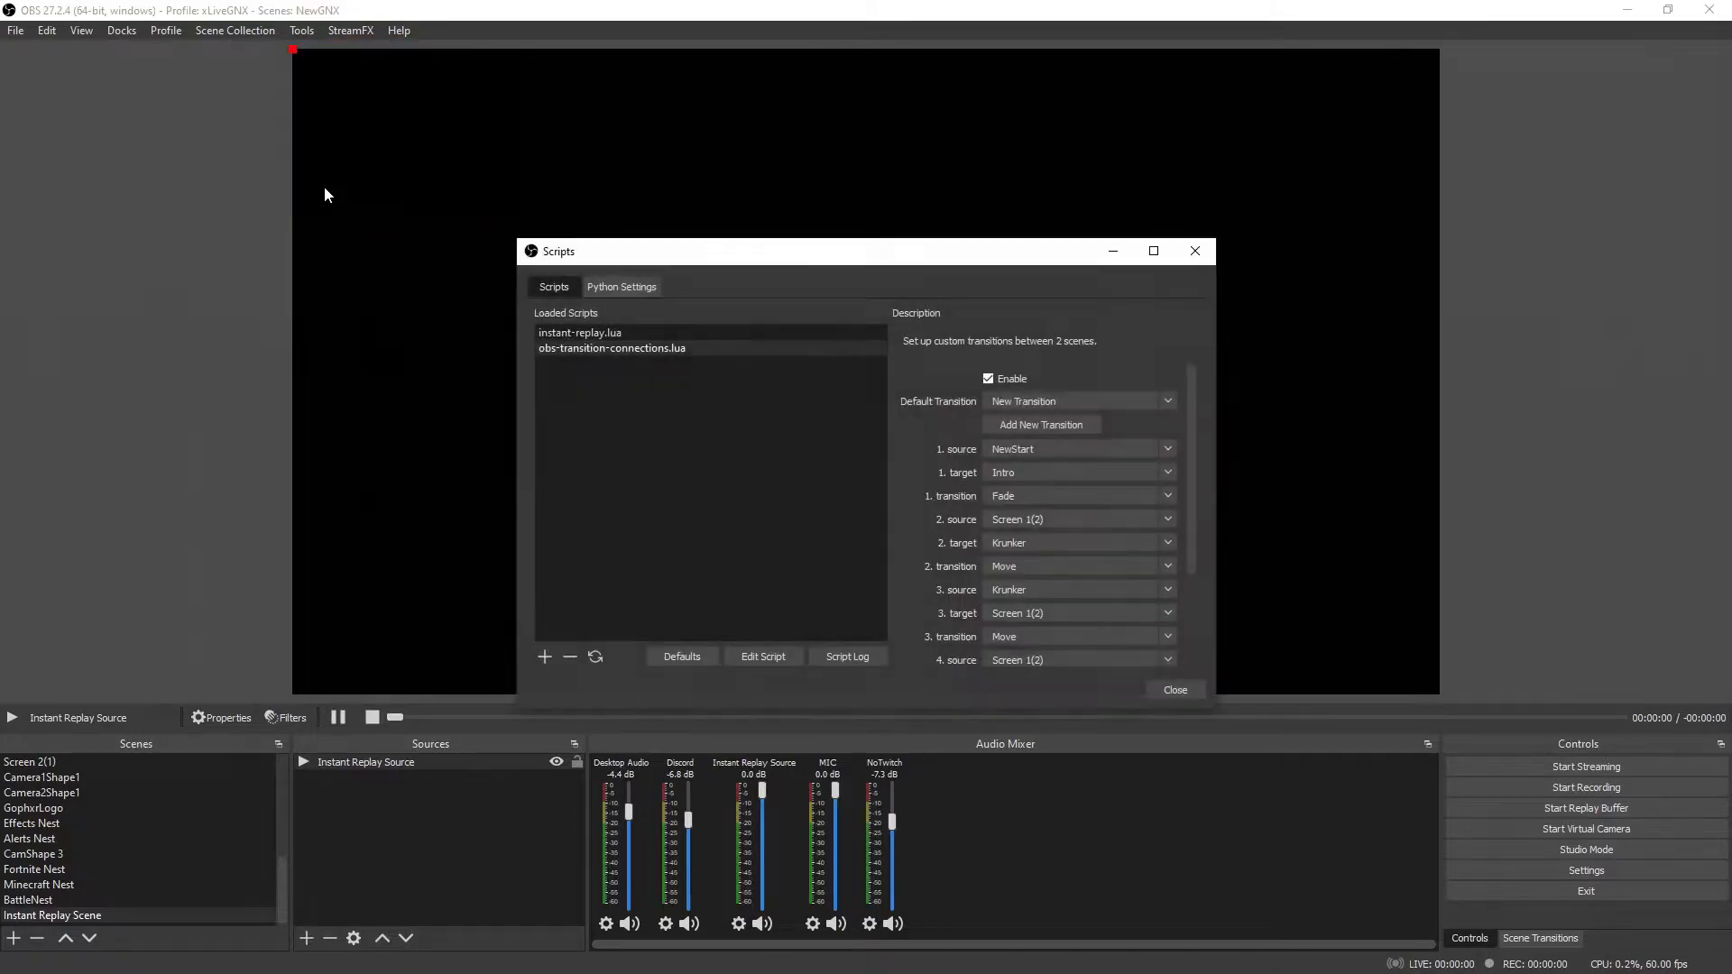
{"action": "left_click", "coordinate": [544, 658]}
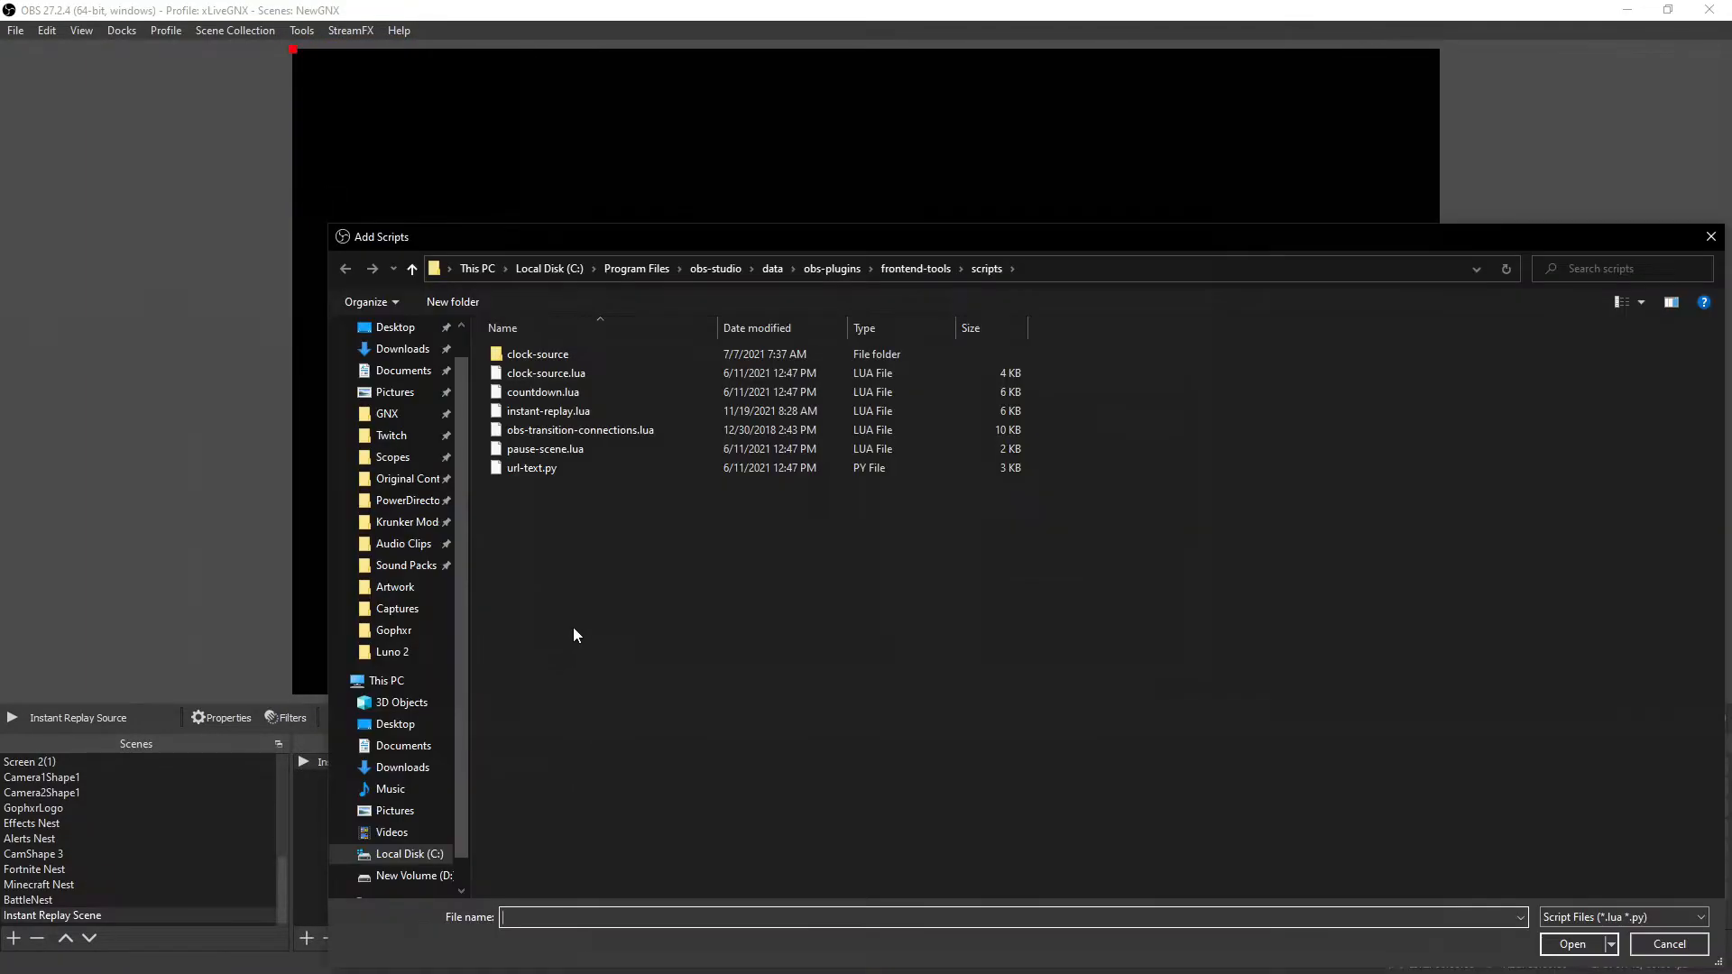
{"action": "left_click", "coordinate": [582, 418]}
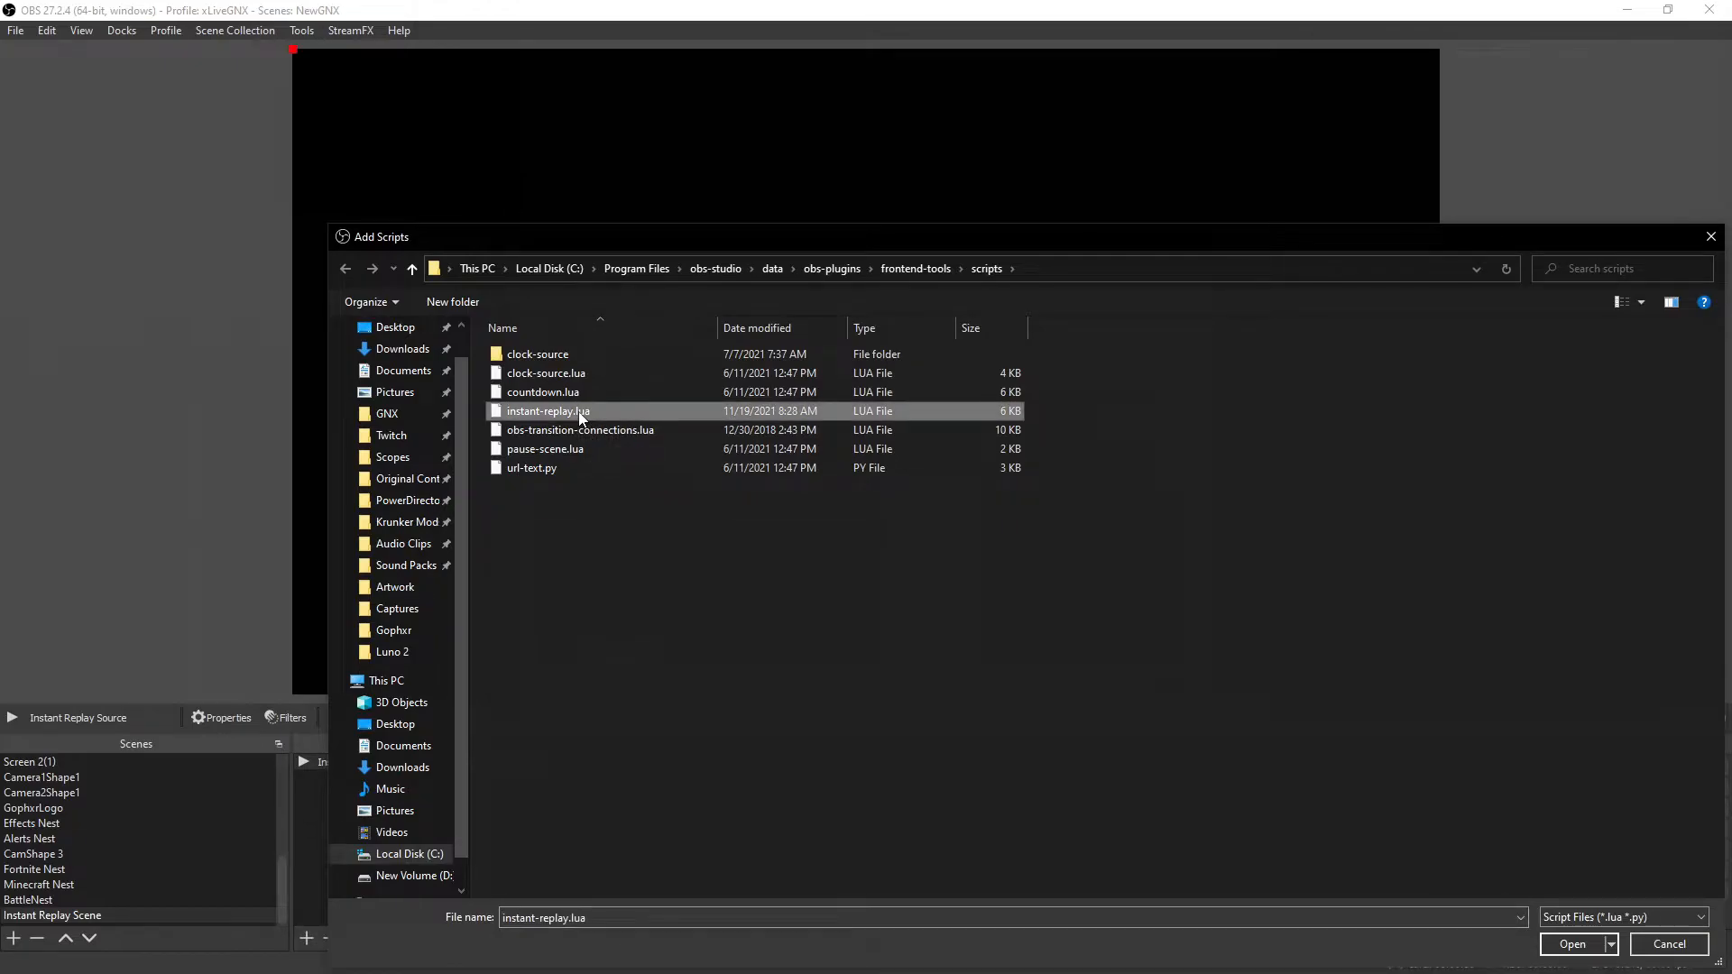
{"action": "left_click", "coordinate": [1573, 944]}
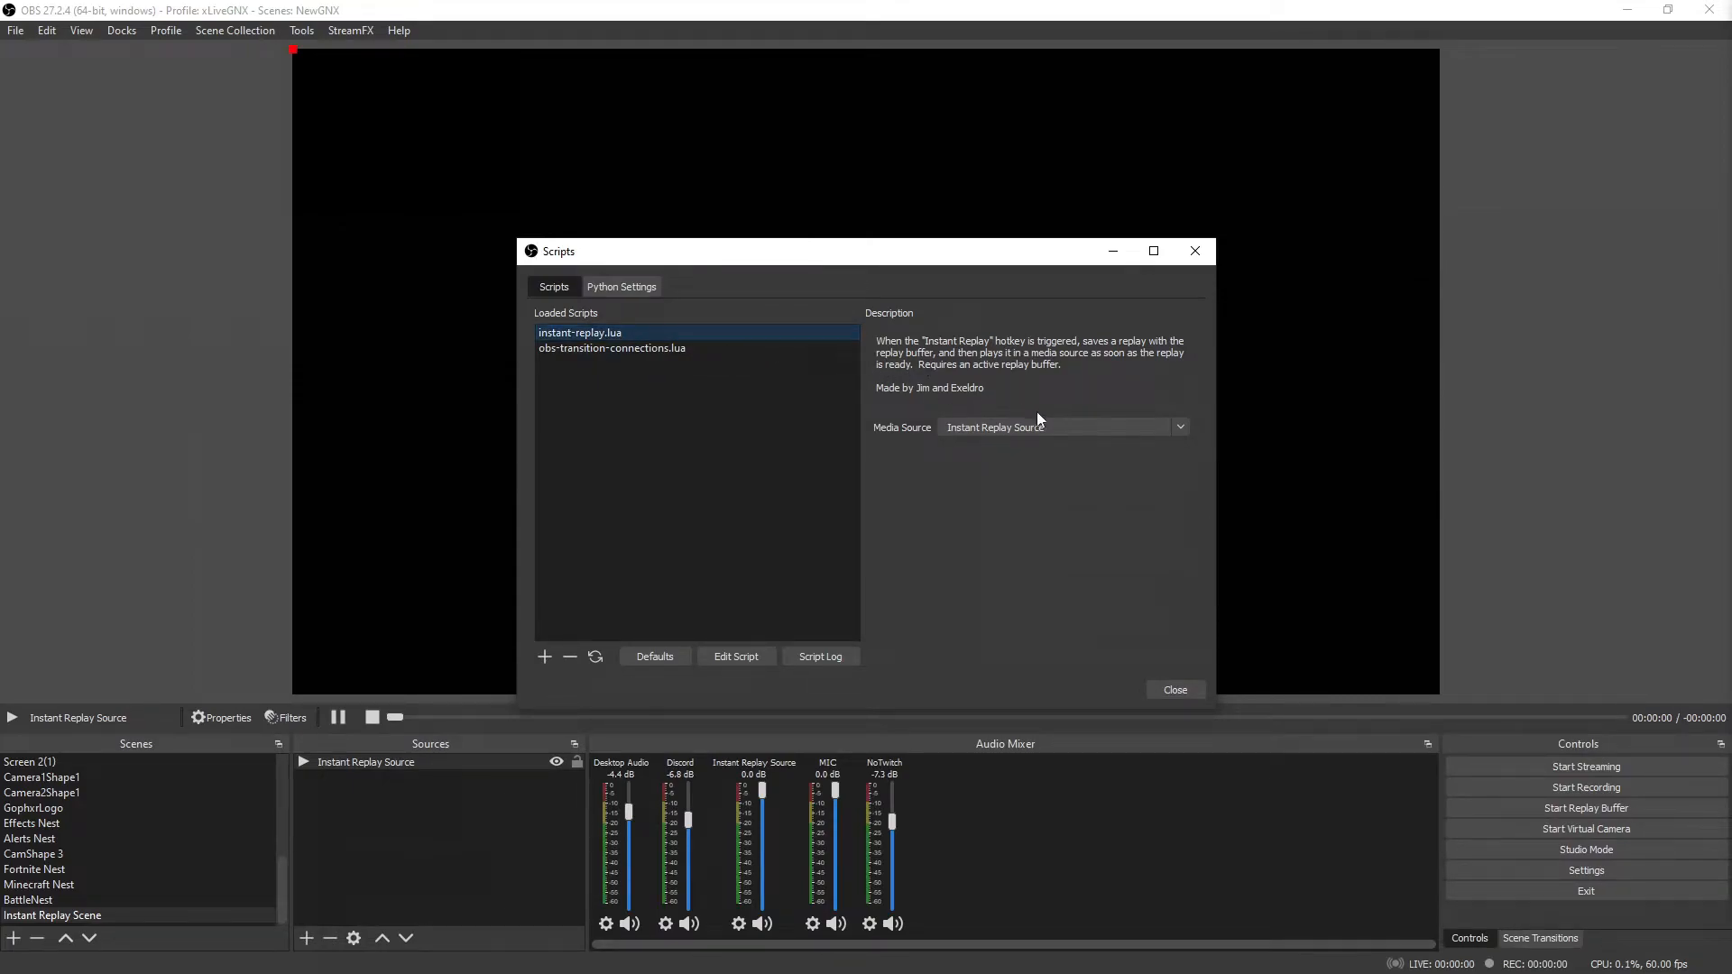
Set the instant-replay.lua script's media source to Instant Replay Source and close the Scripts window.
{"action": "left_click", "coordinate": [1183, 428]}
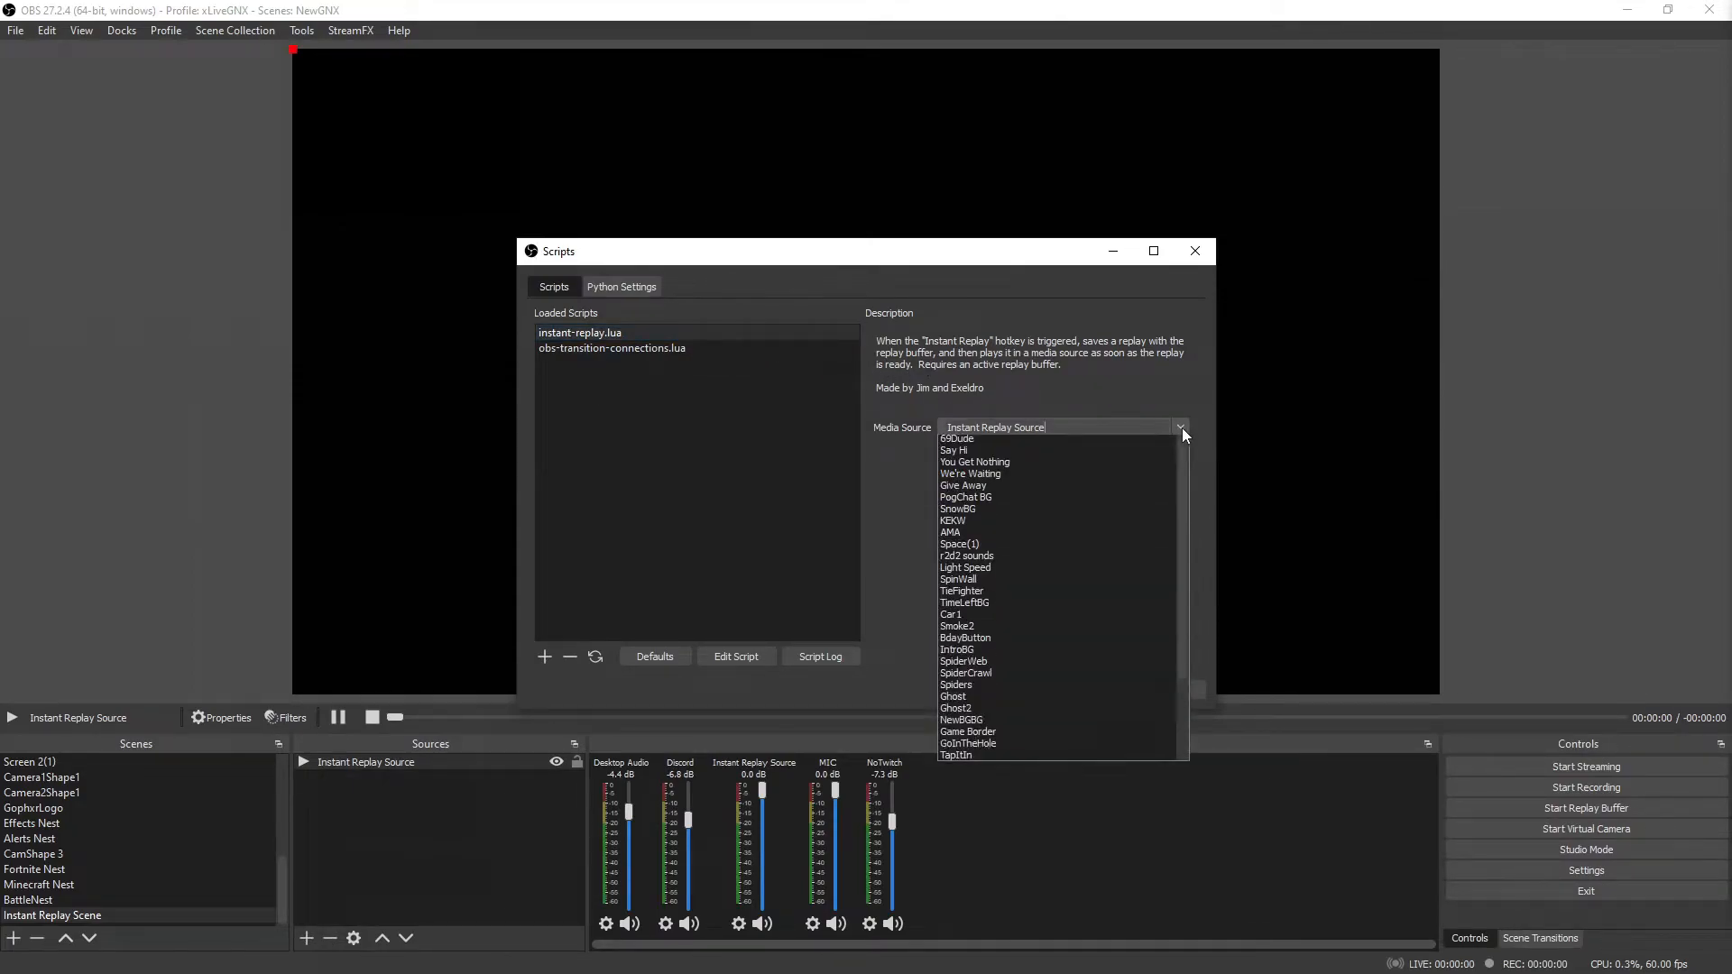
{"action": "left_click", "coordinate": [1023, 445]}
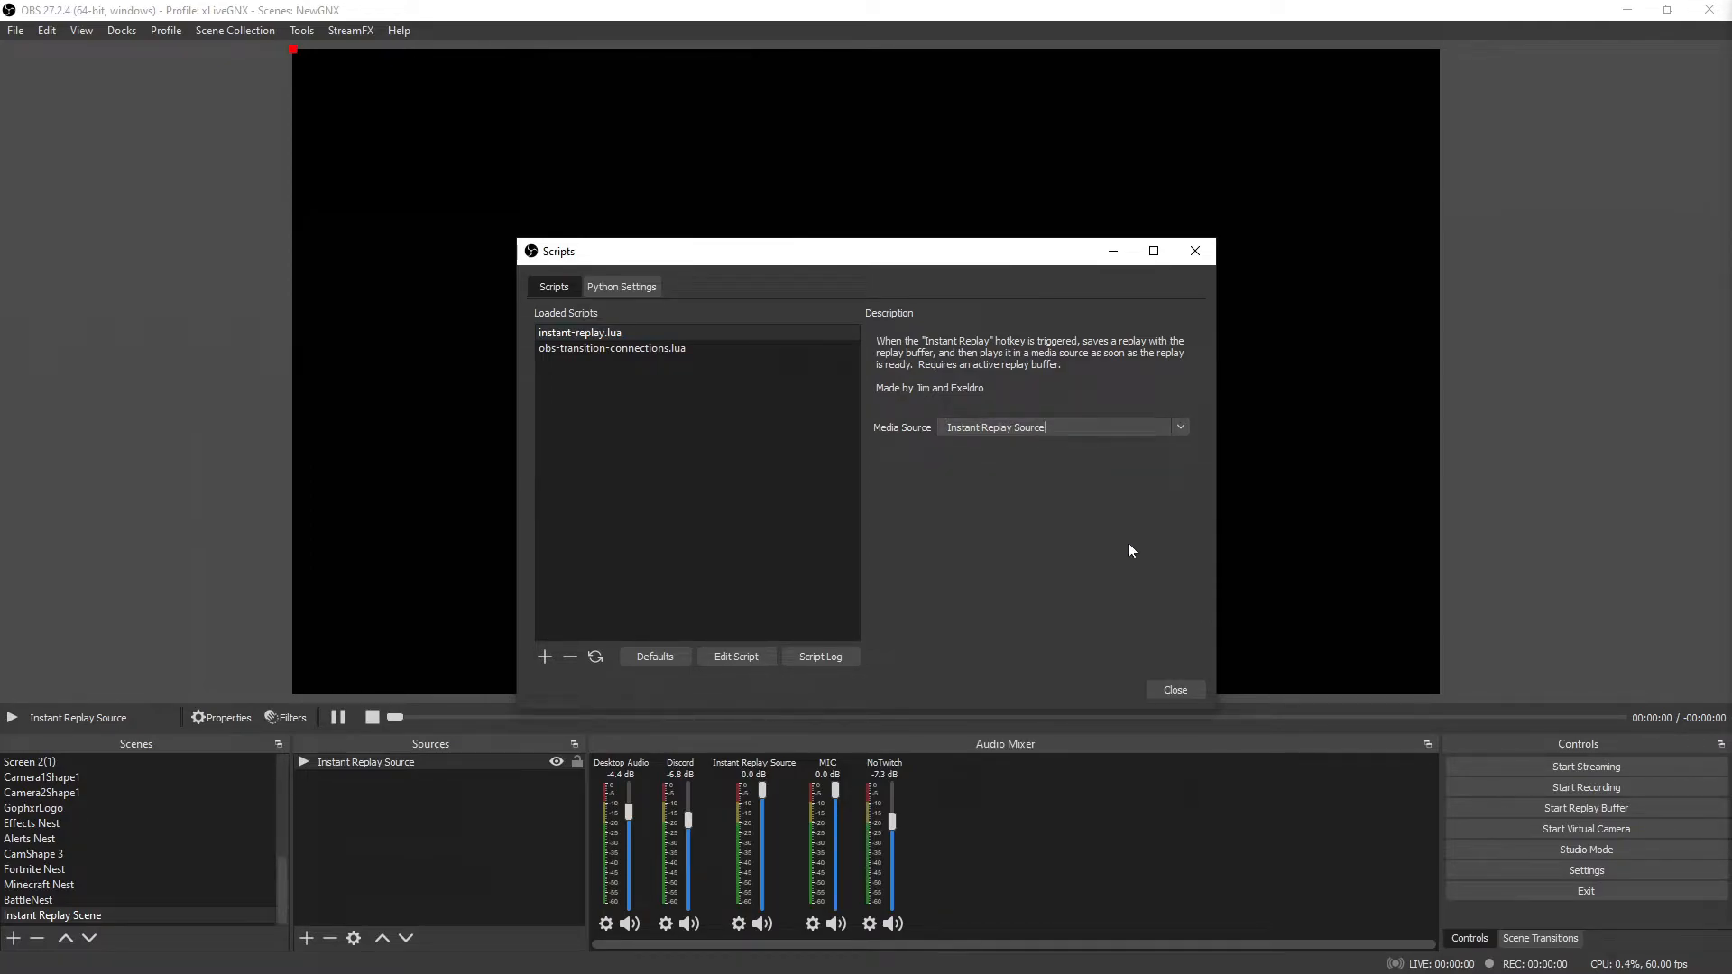
{"action": "left_click", "coordinate": [1182, 688]}
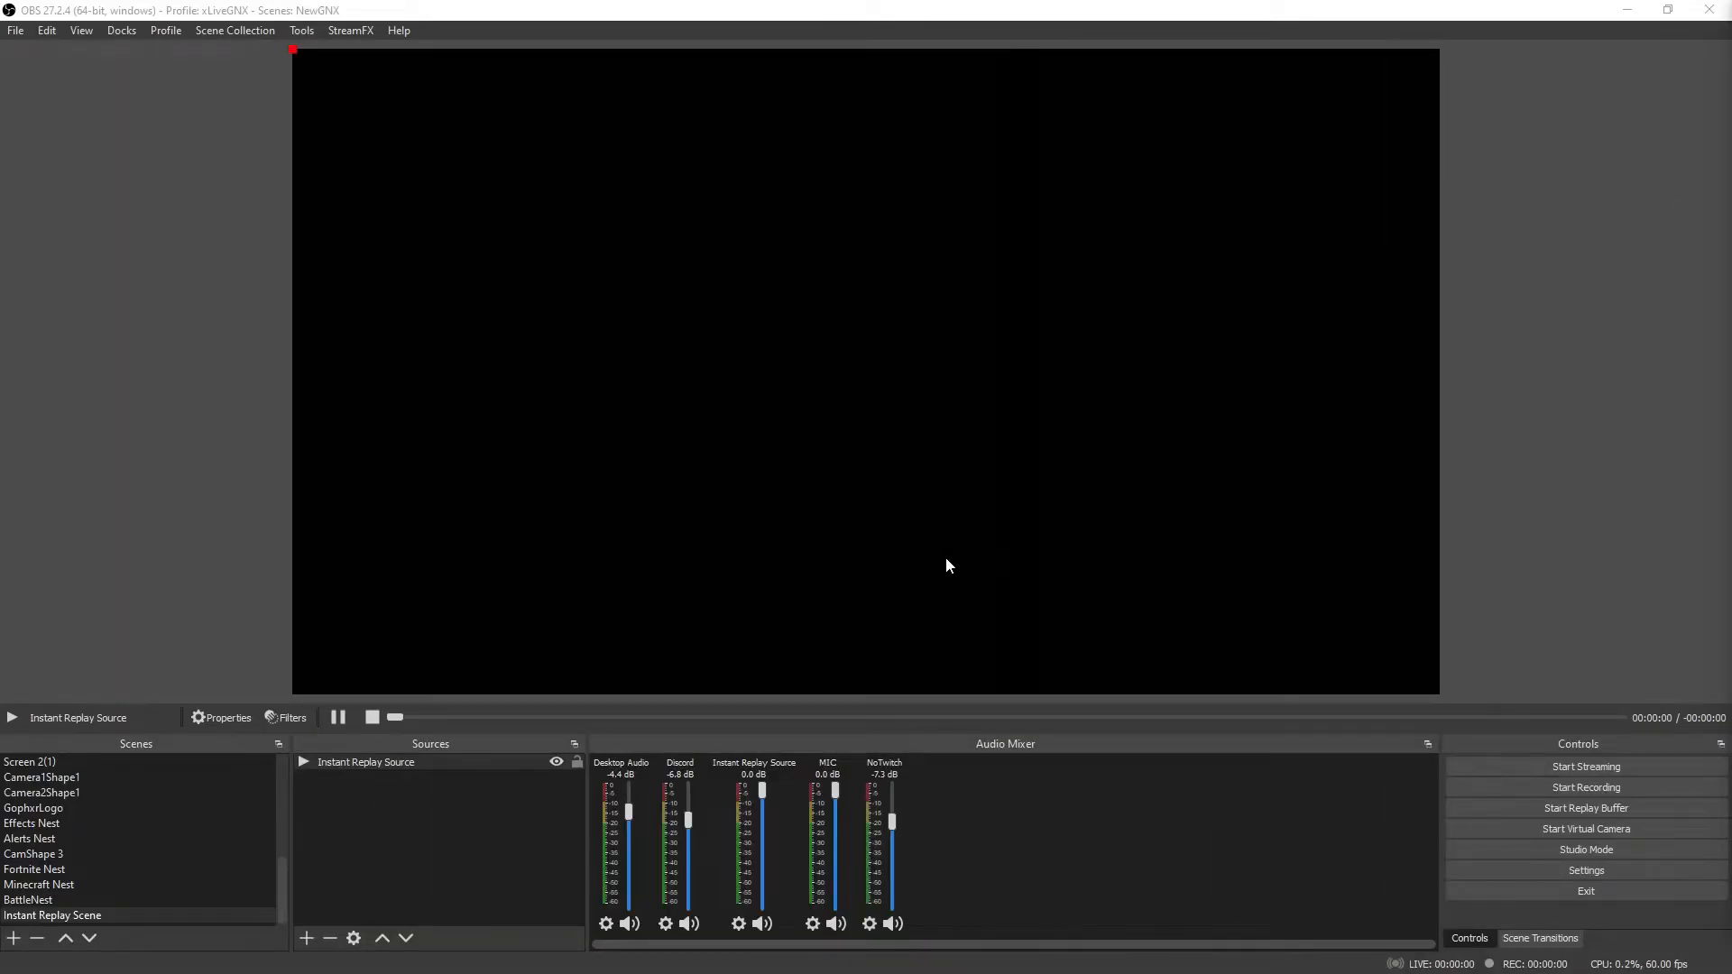
Make sure the replay buffer is enabled in the advanced output settings and apply the settings.
{"action": "left_click", "coordinate": [16, 31]}
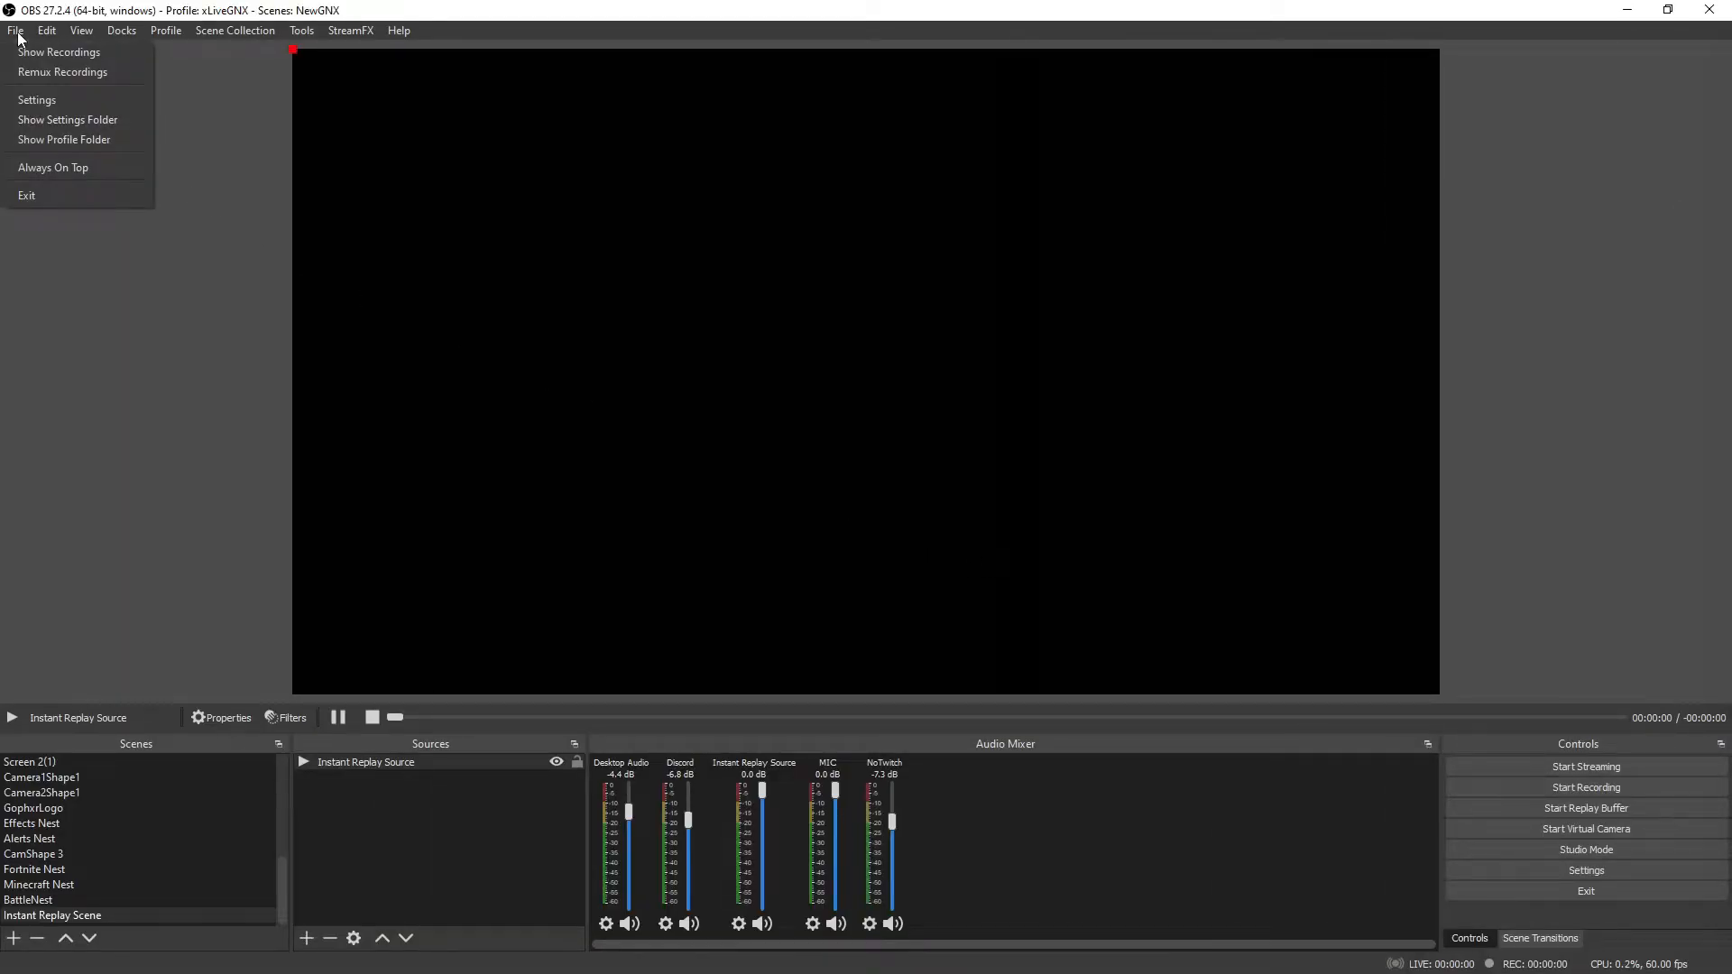
{"action": "left_click", "coordinate": [39, 100]}
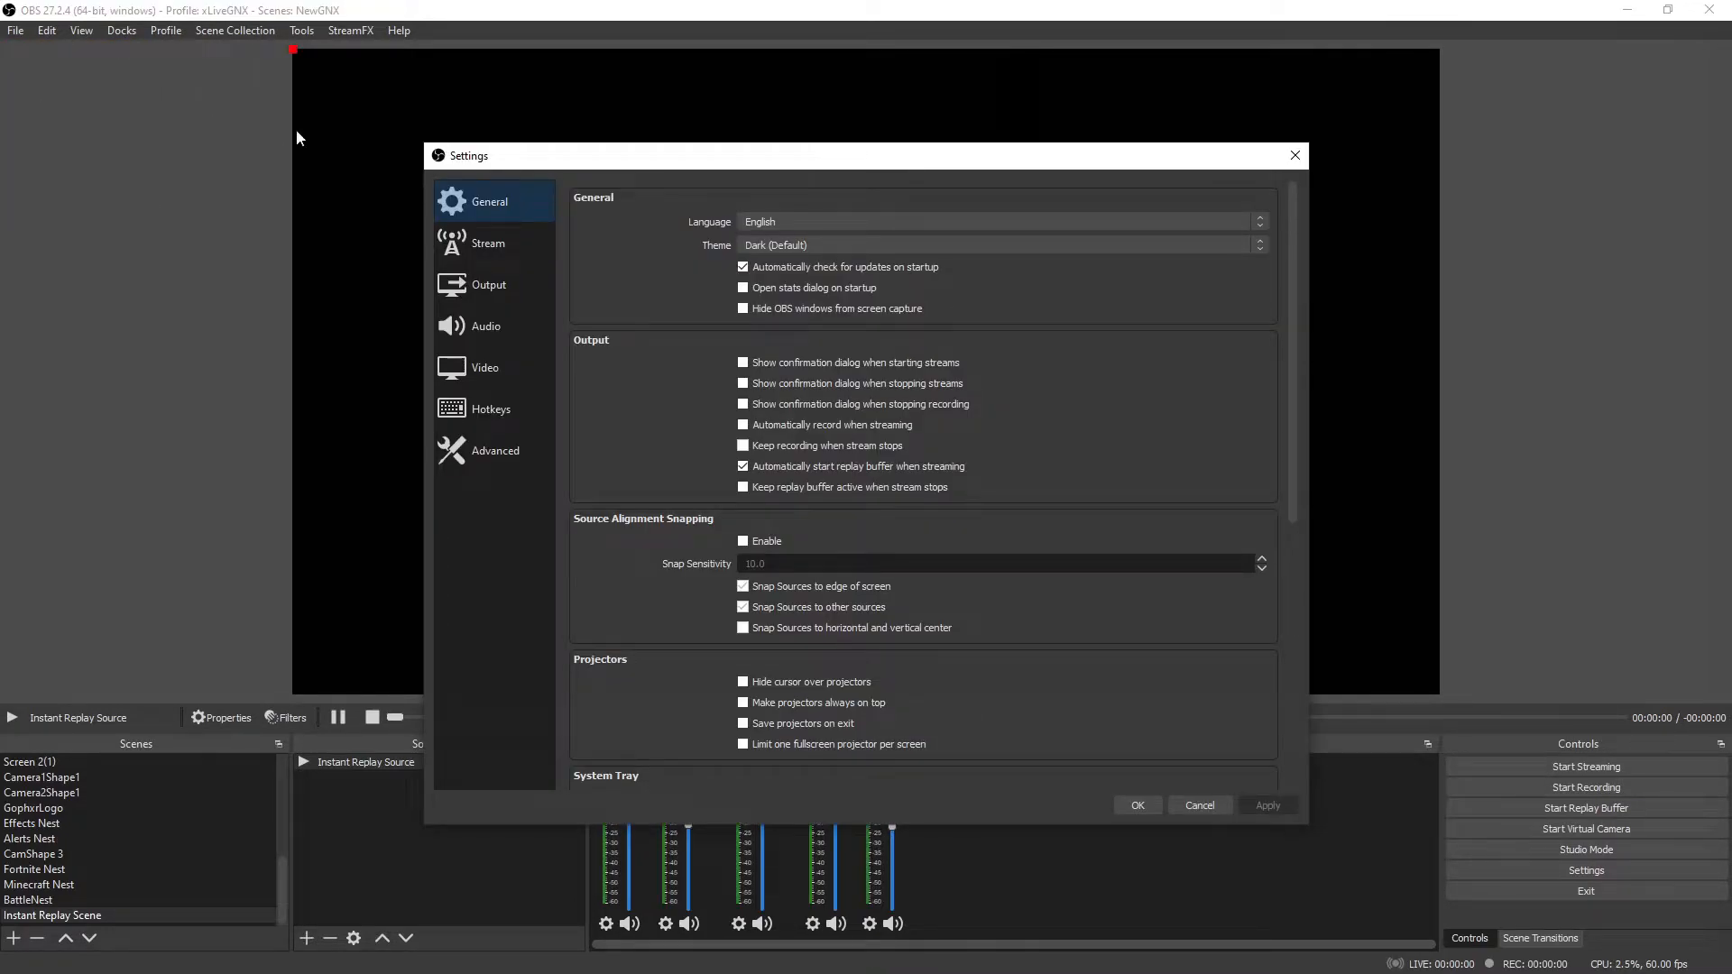
{"action": "left_click", "coordinate": [473, 281]}
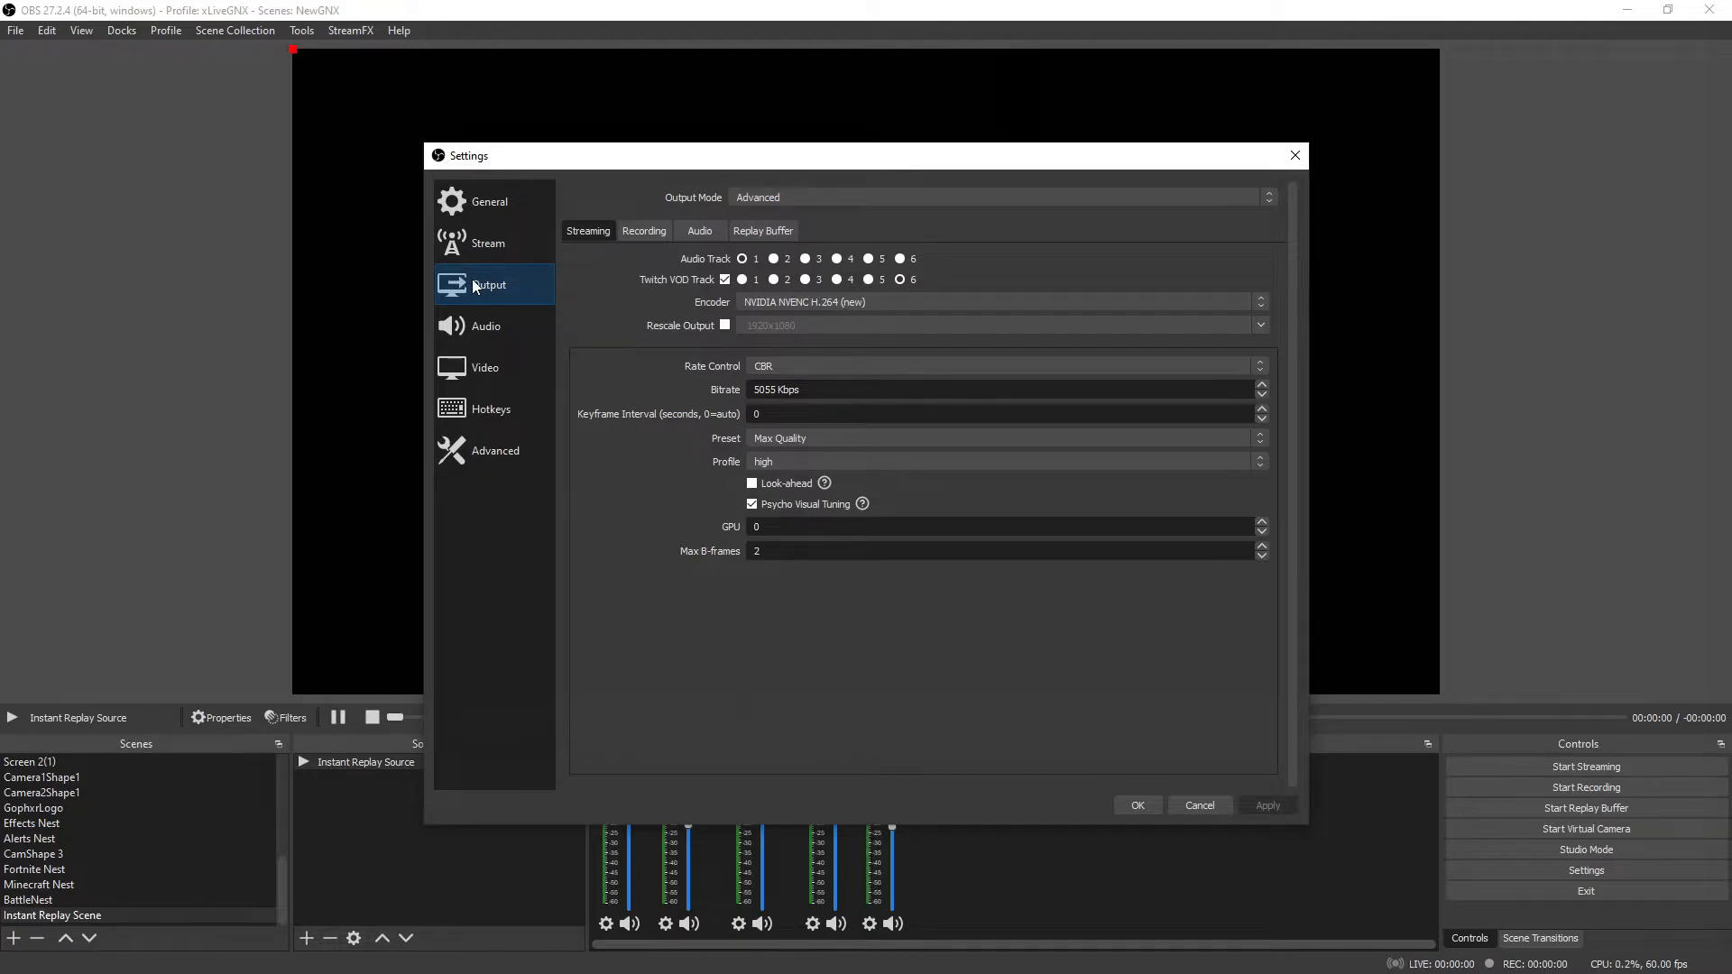
{"action": "left_click", "coordinate": [766, 231]}
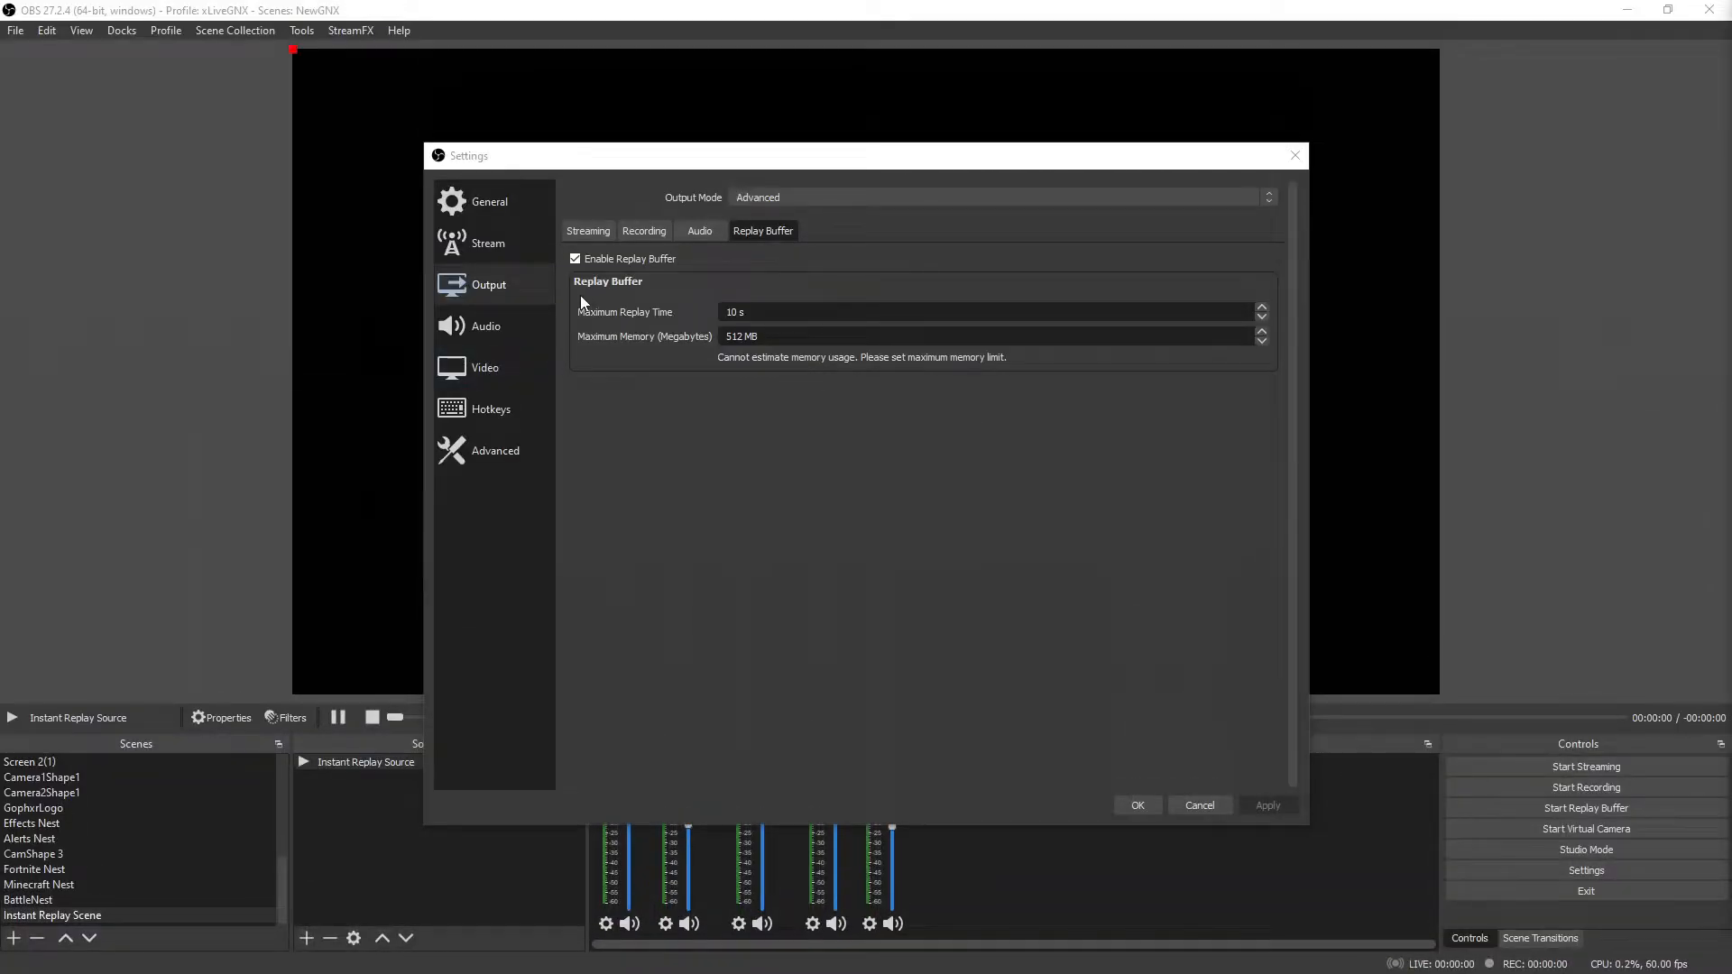
{"action": "left_click", "coordinate": [578, 259]}
{"action": "left_click", "coordinate": [576, 260]}
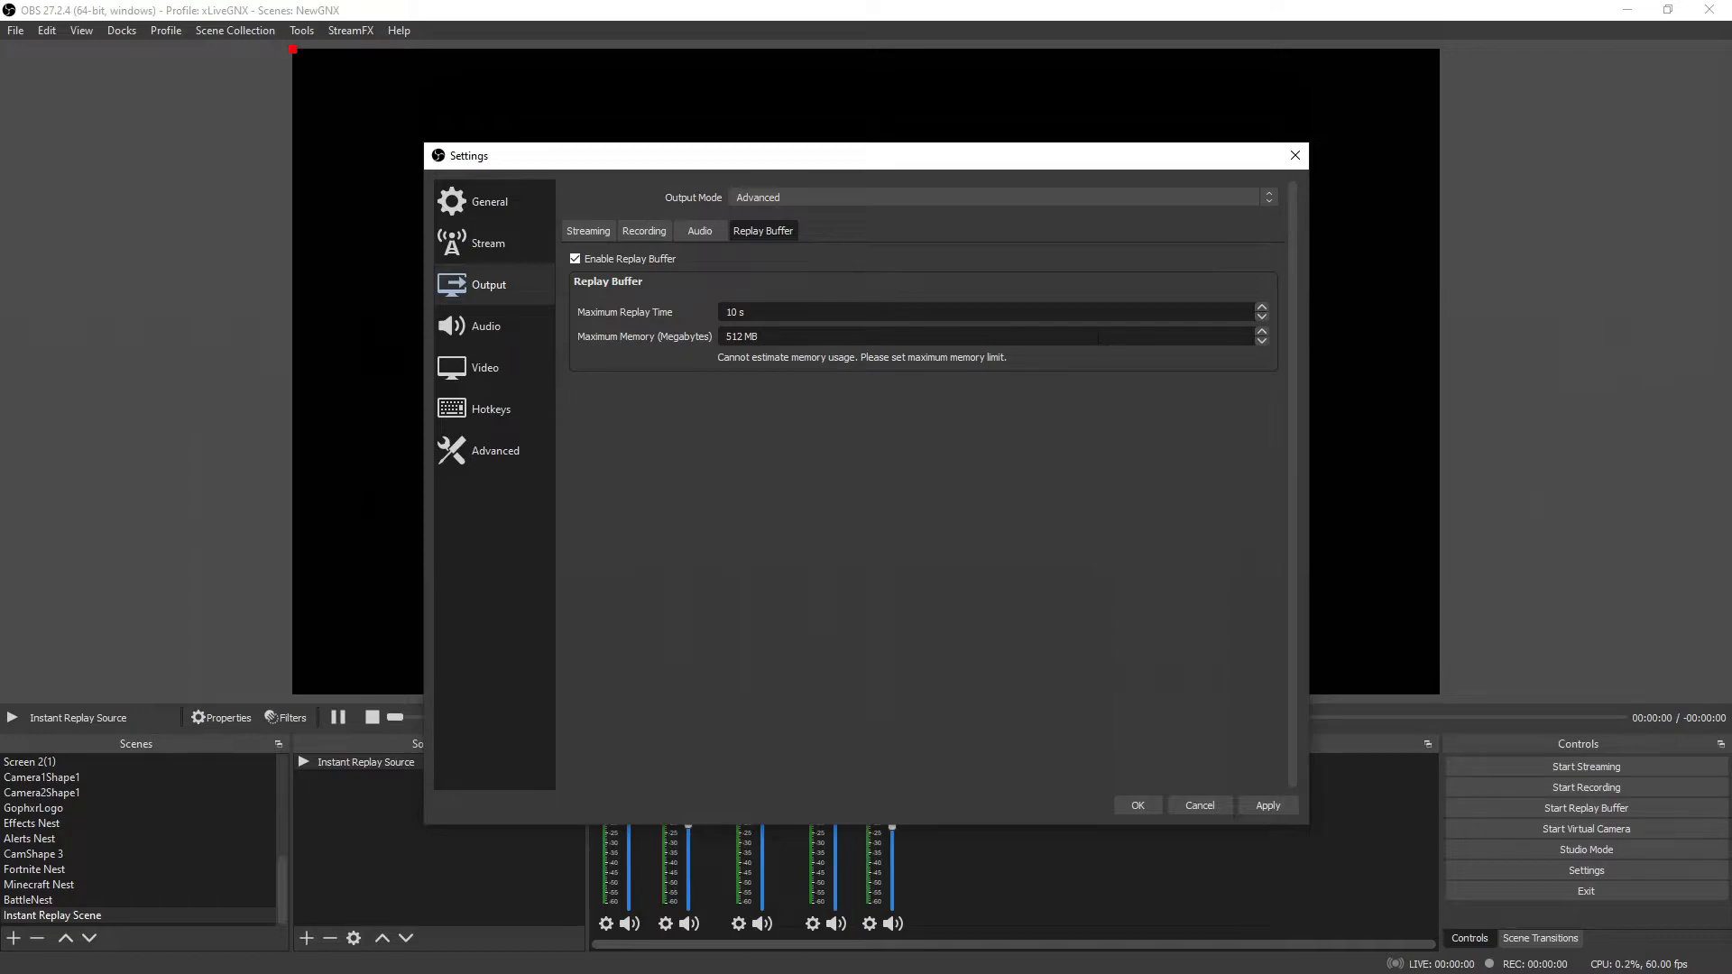
{"action": "left_click", "coordinate": [1272, 806]}
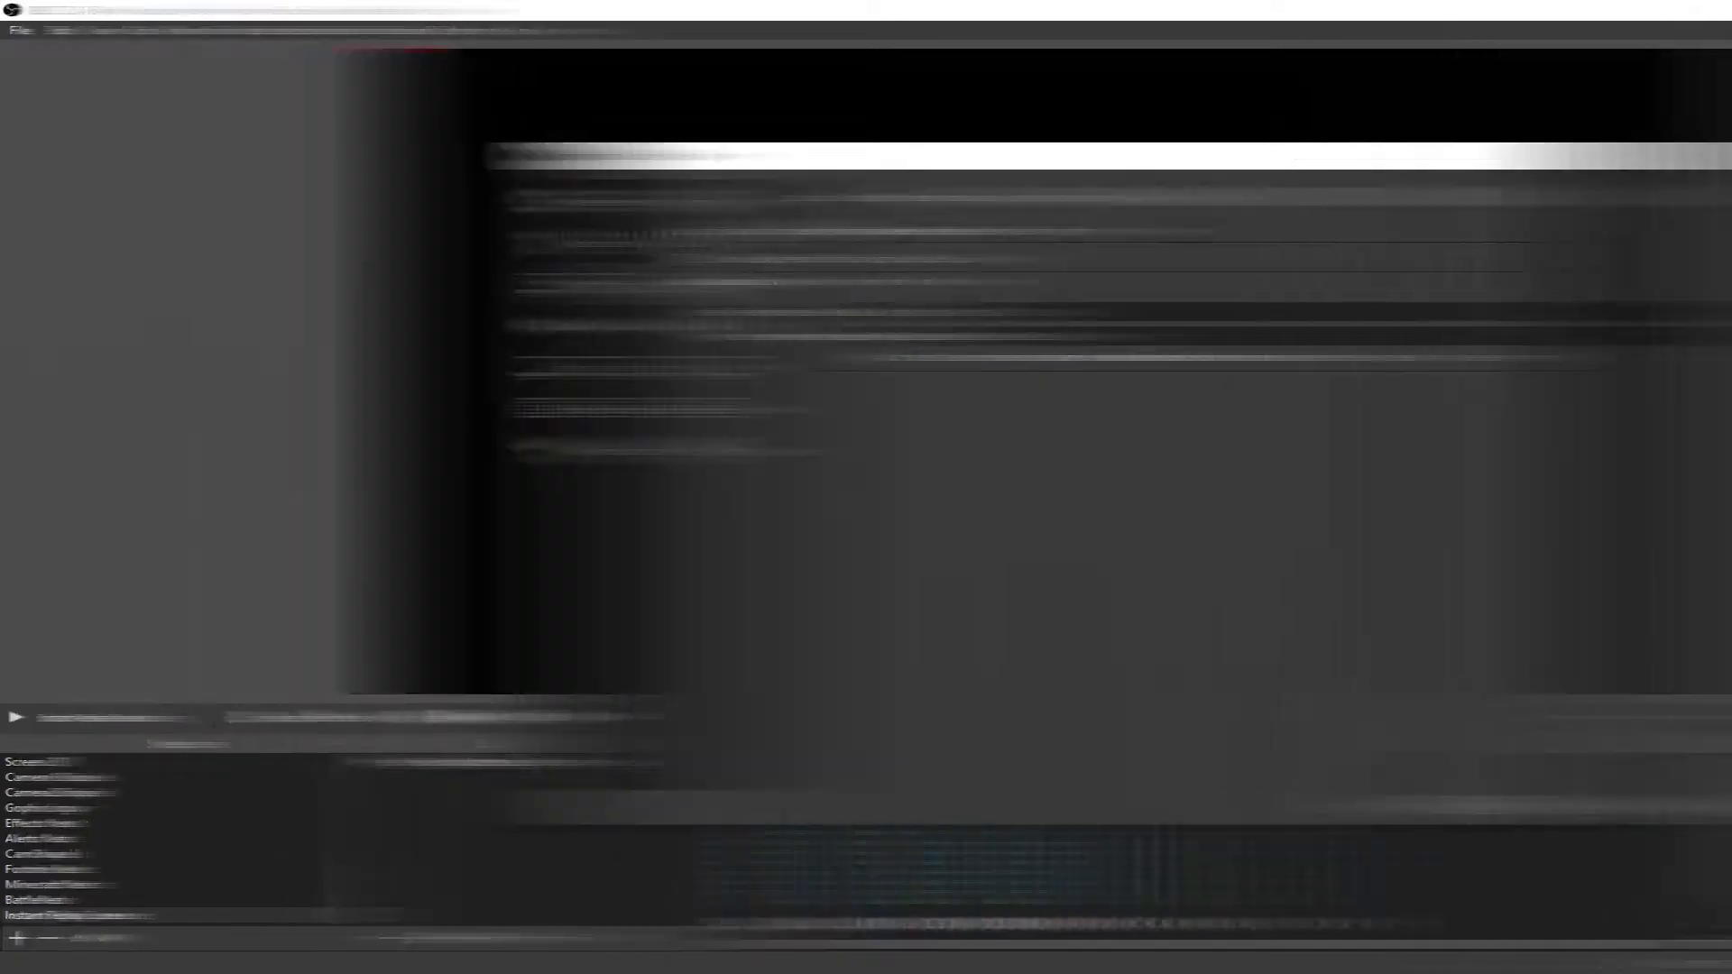
Examine the recording output settings and browse to the Videos folder for the recording path.
{"action": "left_click", "coordinate": [646, 231]}
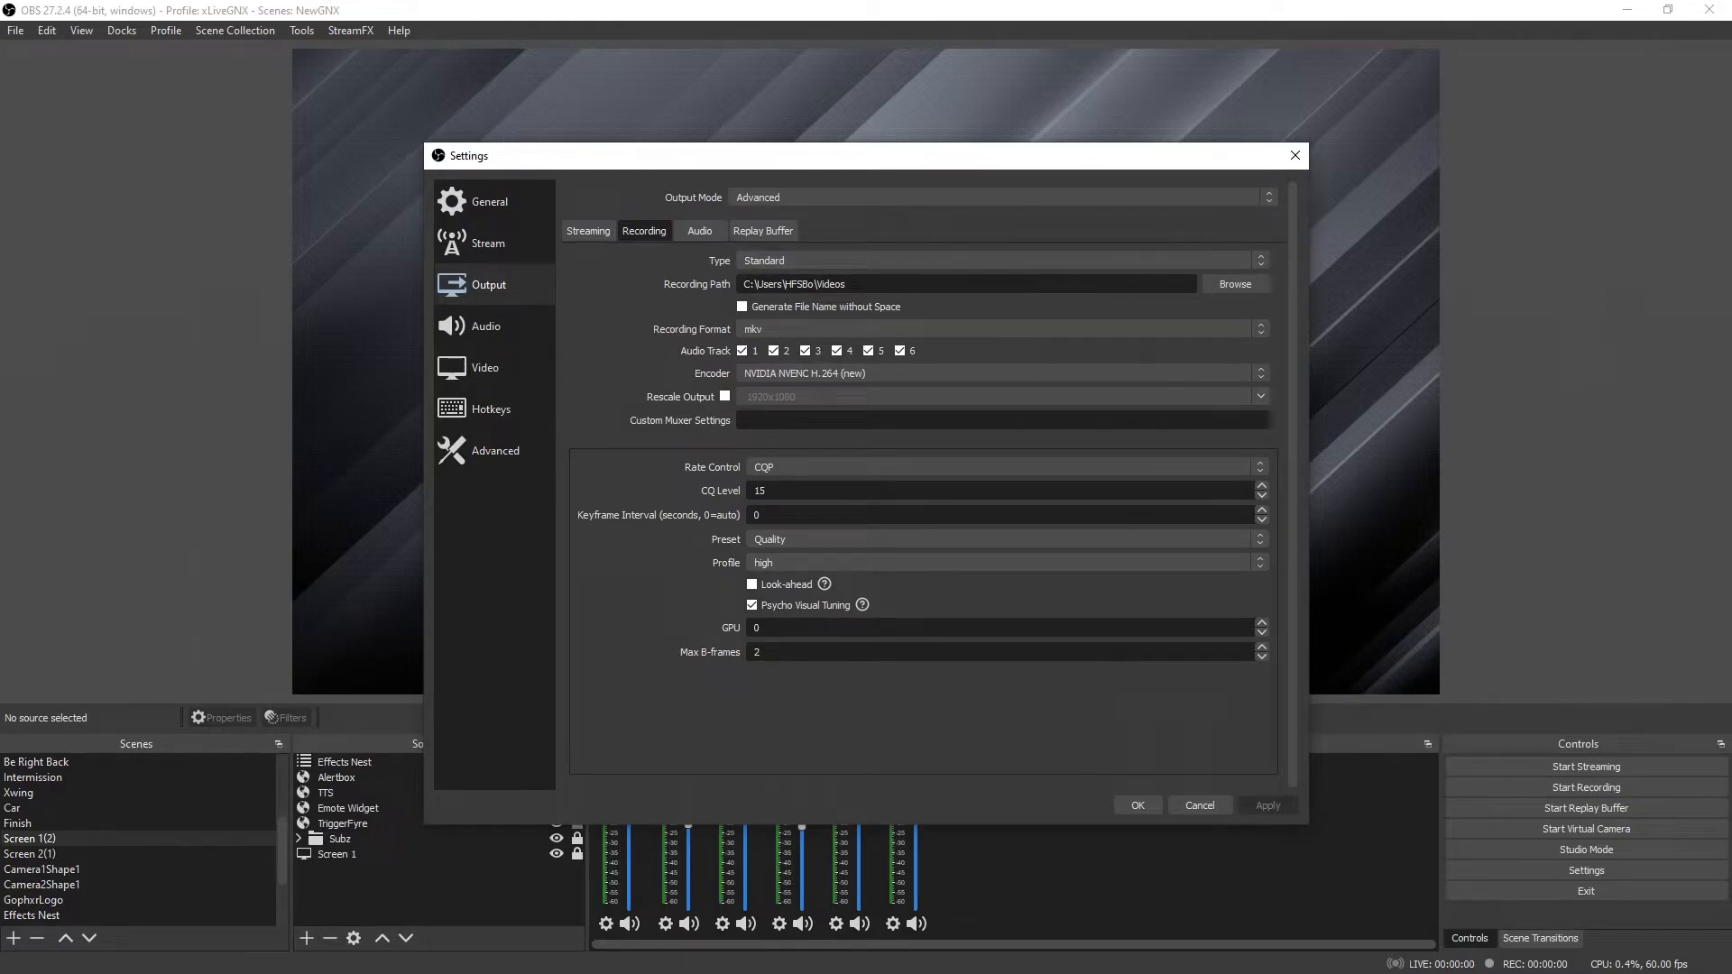
{"action": "left_click", "coordinate": [1220, 284]}
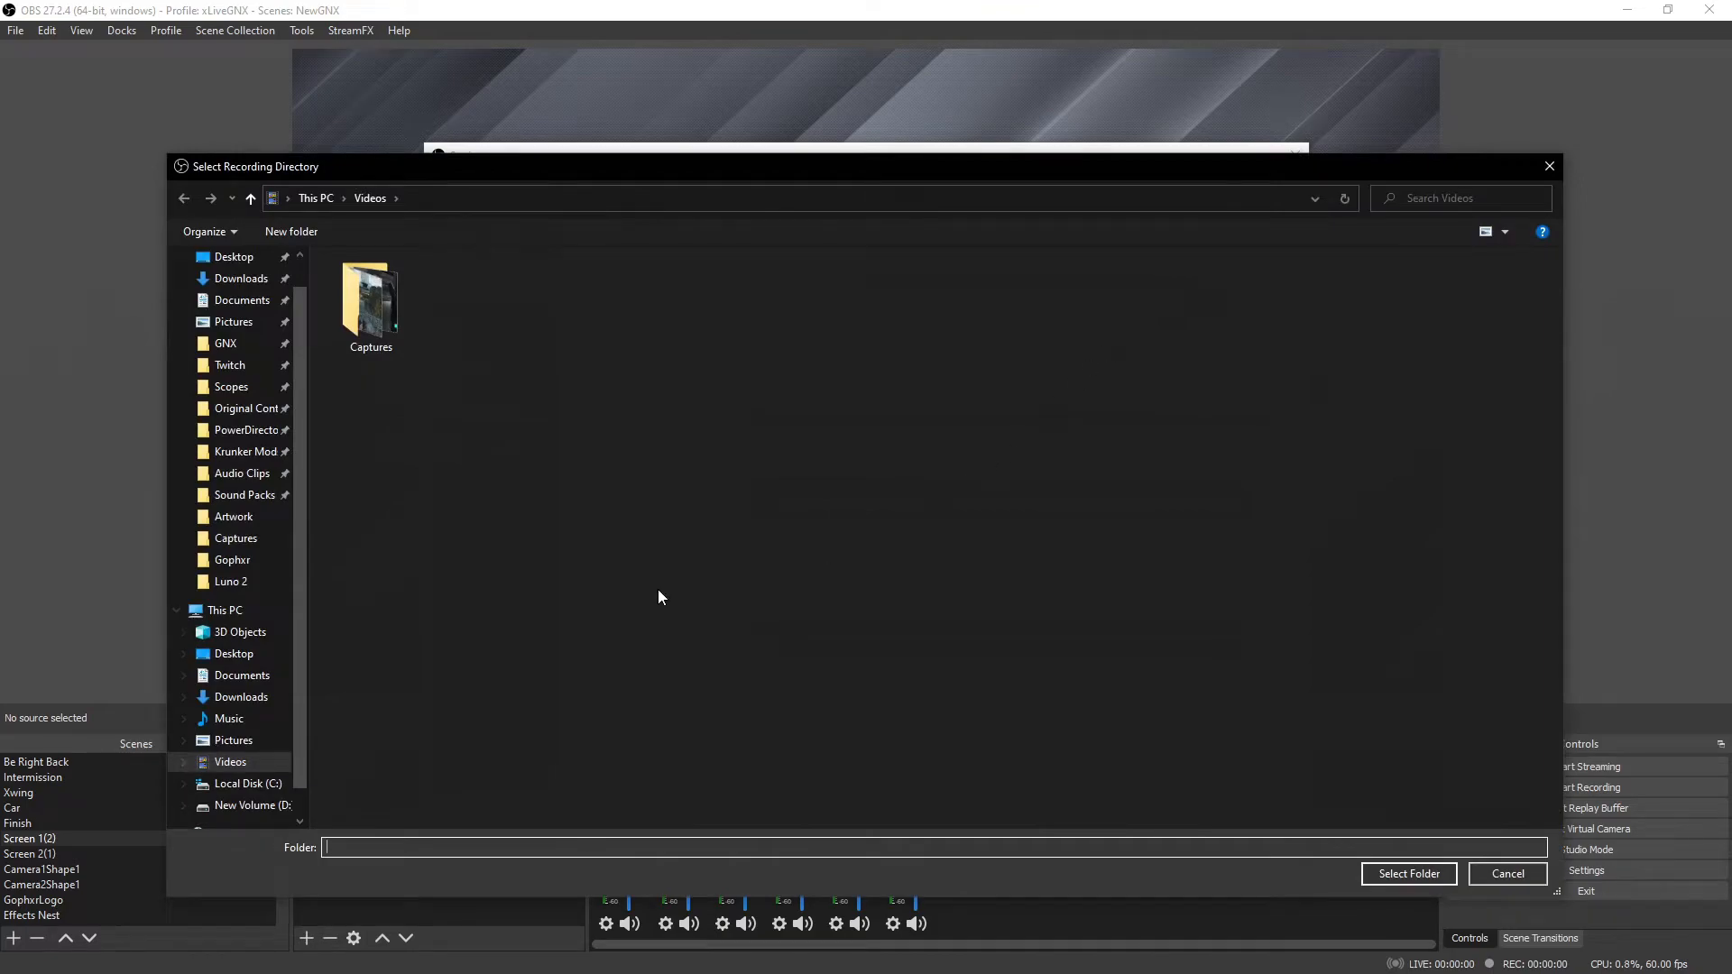
{"action": "scroll", "coordinate": [246, 578], "scroll_direction": "up", "scroll_amount": 1}
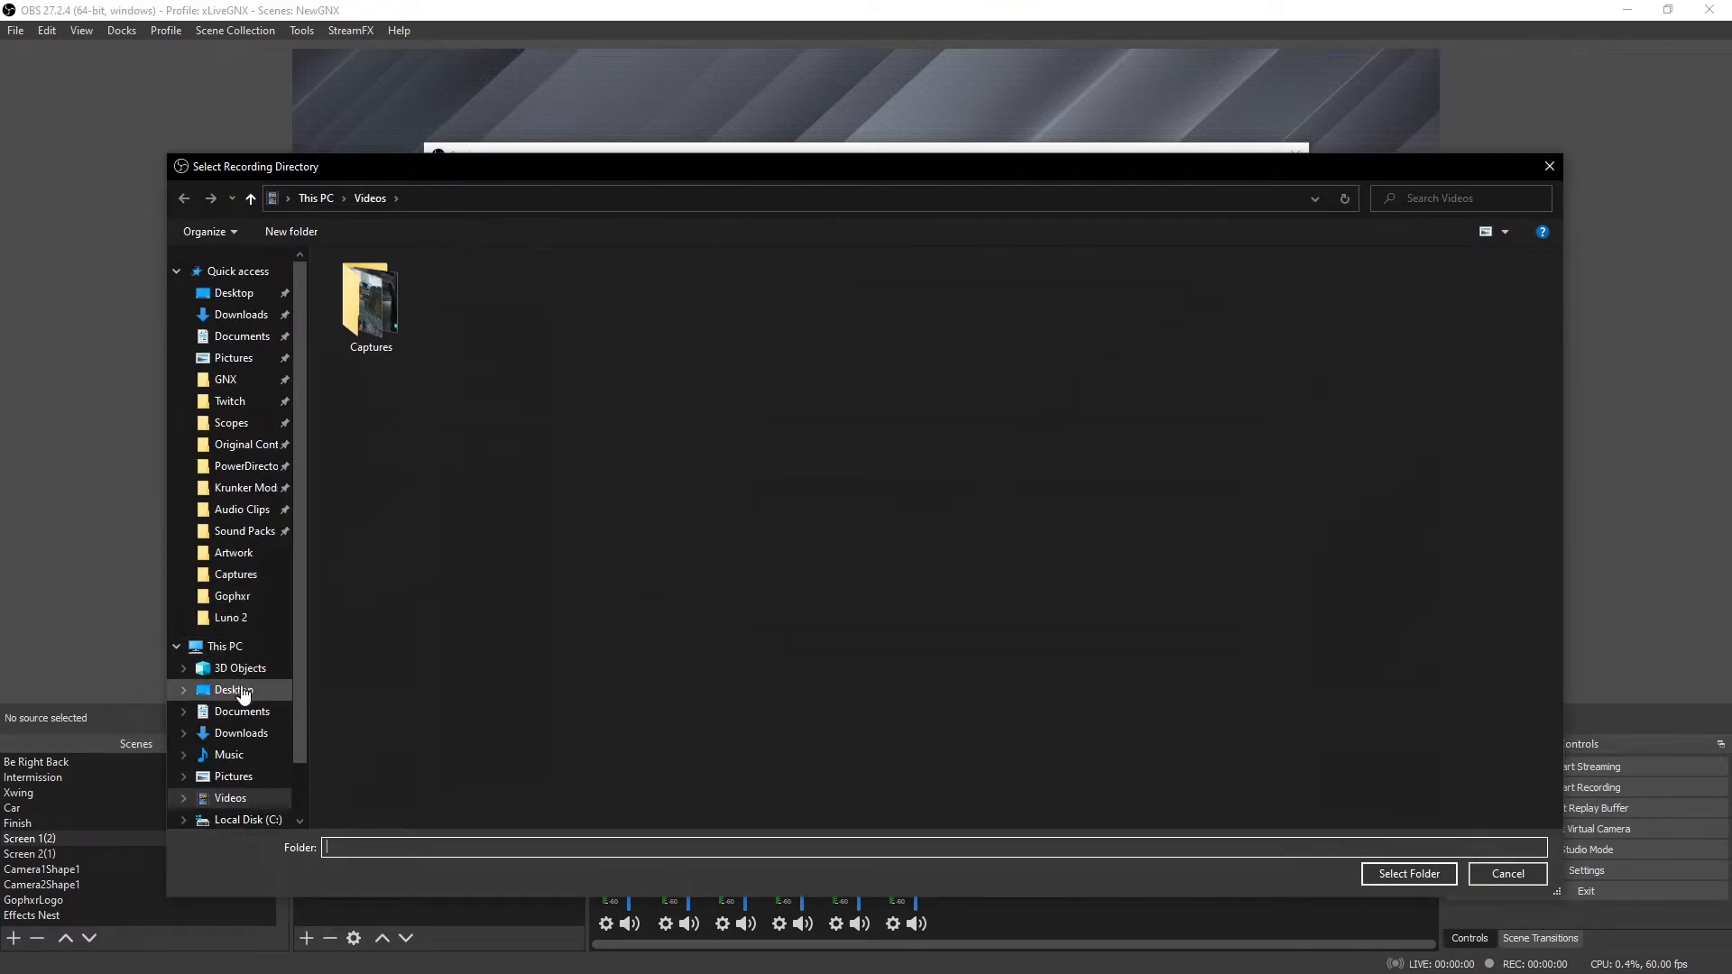
{"action": "left_click", "coordinate": [240, 803]}
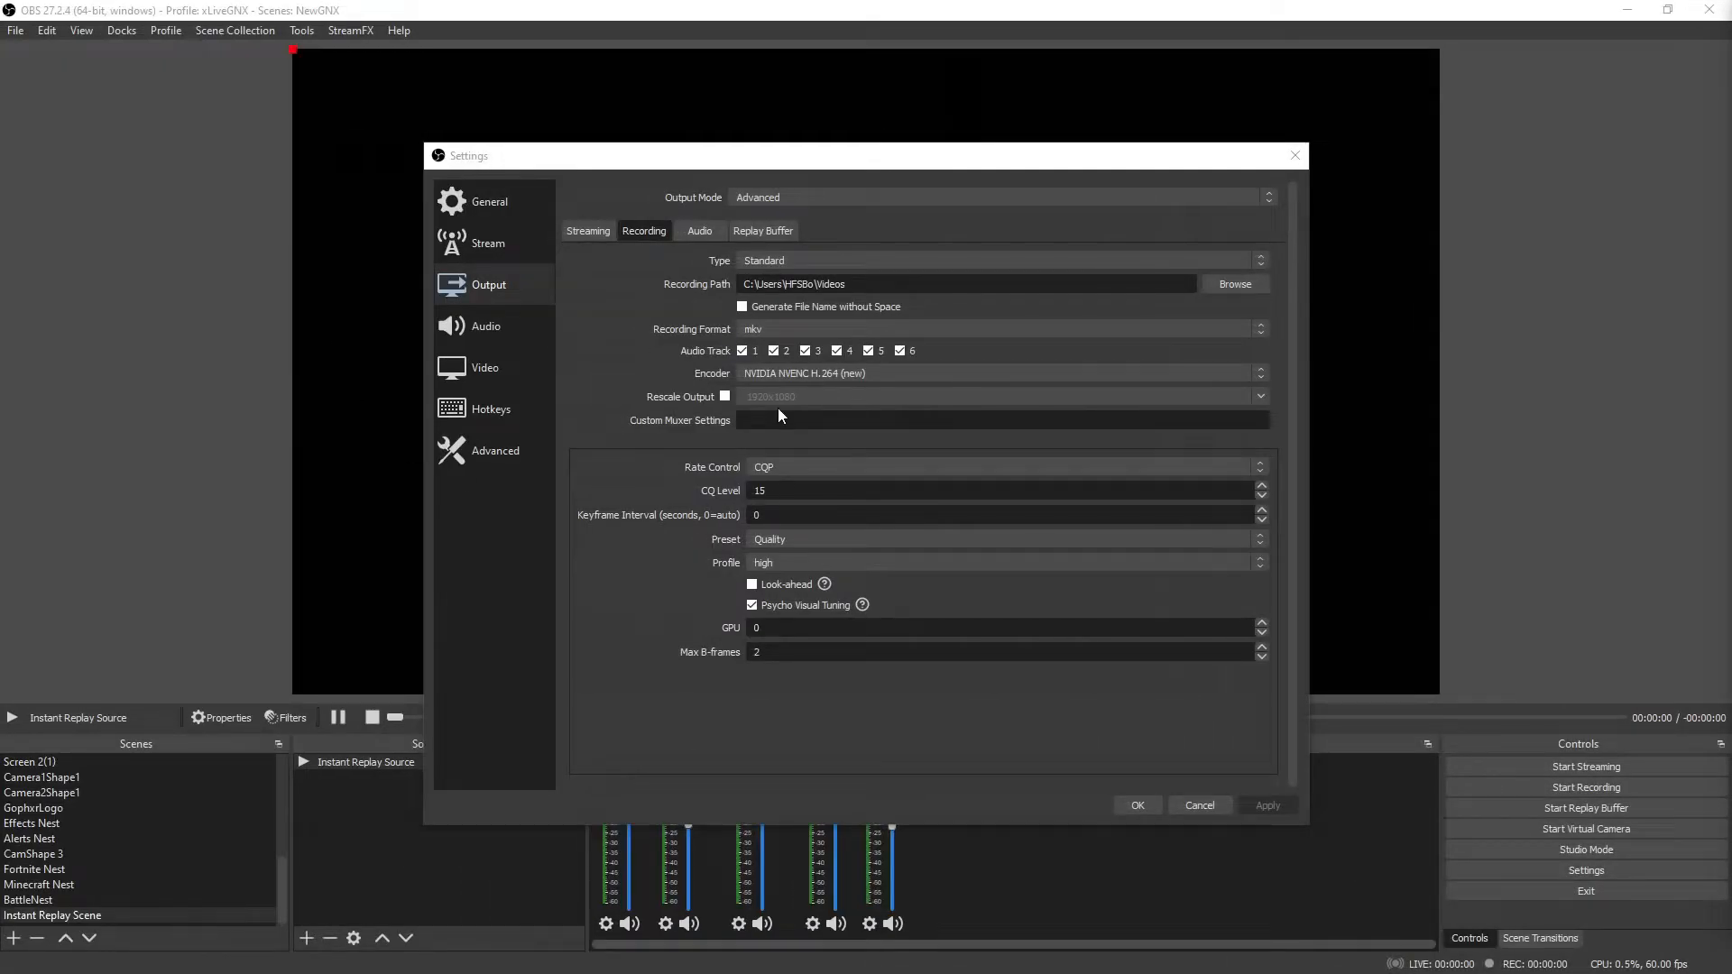
Assign Ctrl+Shift+R as the hotkey for Instant Replay in the hotkey settings.
{"action": "left_click", "coordinate": [486, 204]}
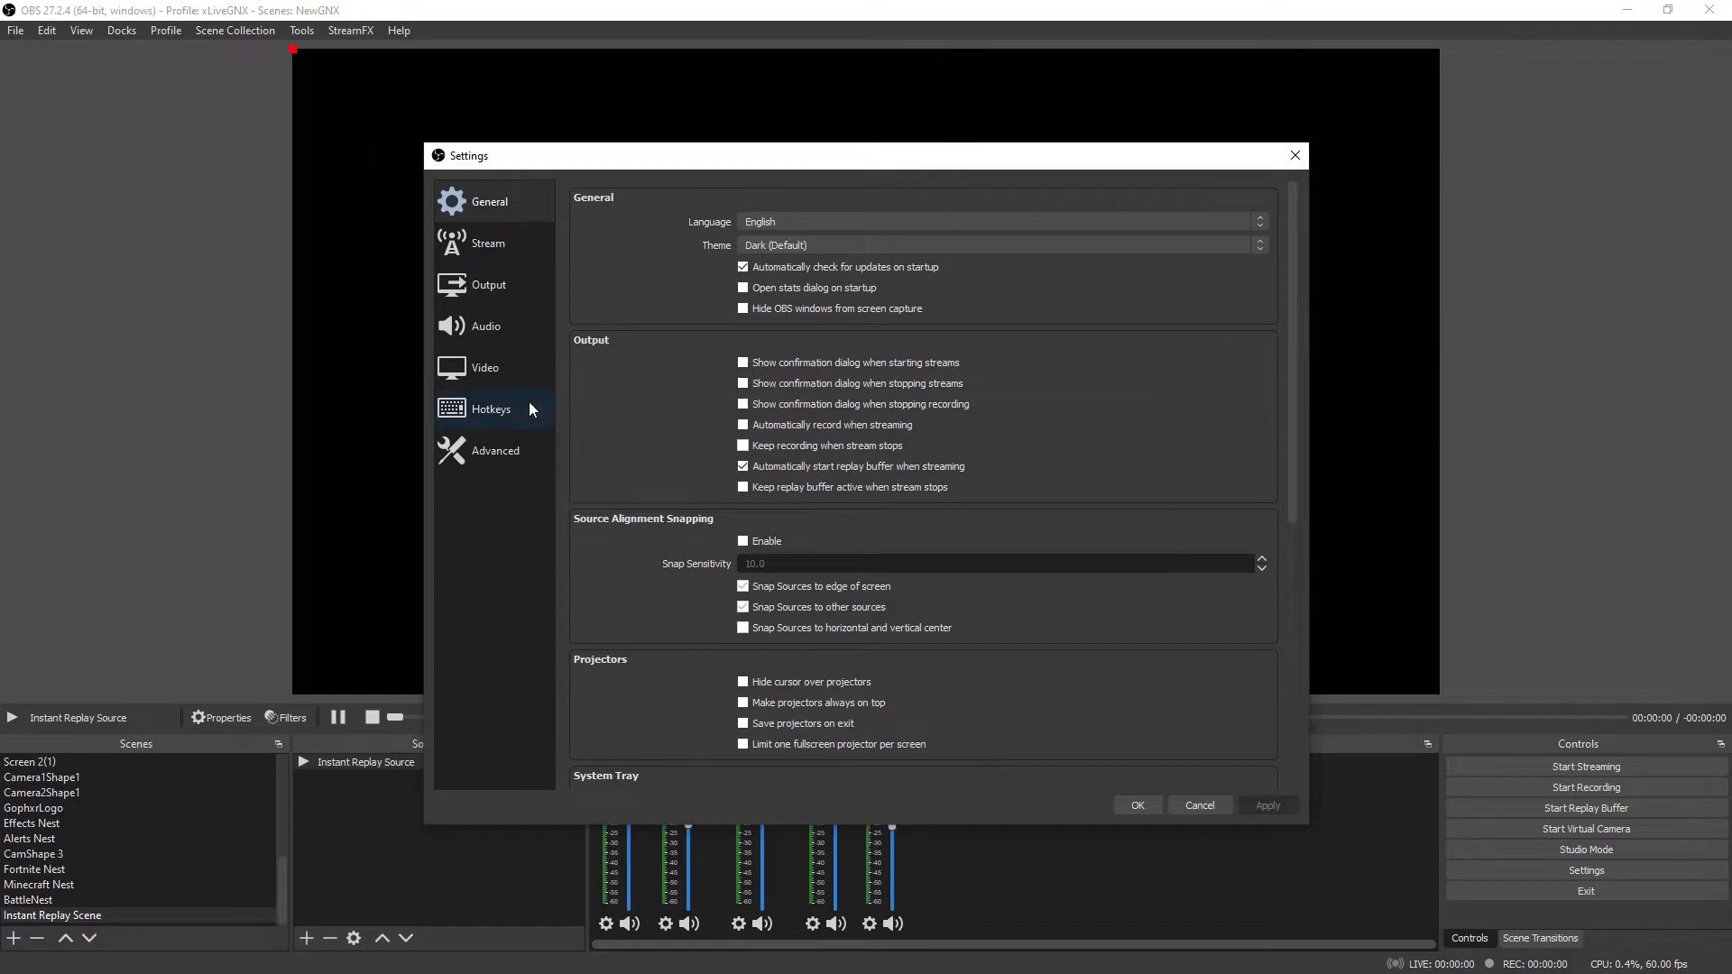
{"action": "left_click", "coordinate": [505, 411]}
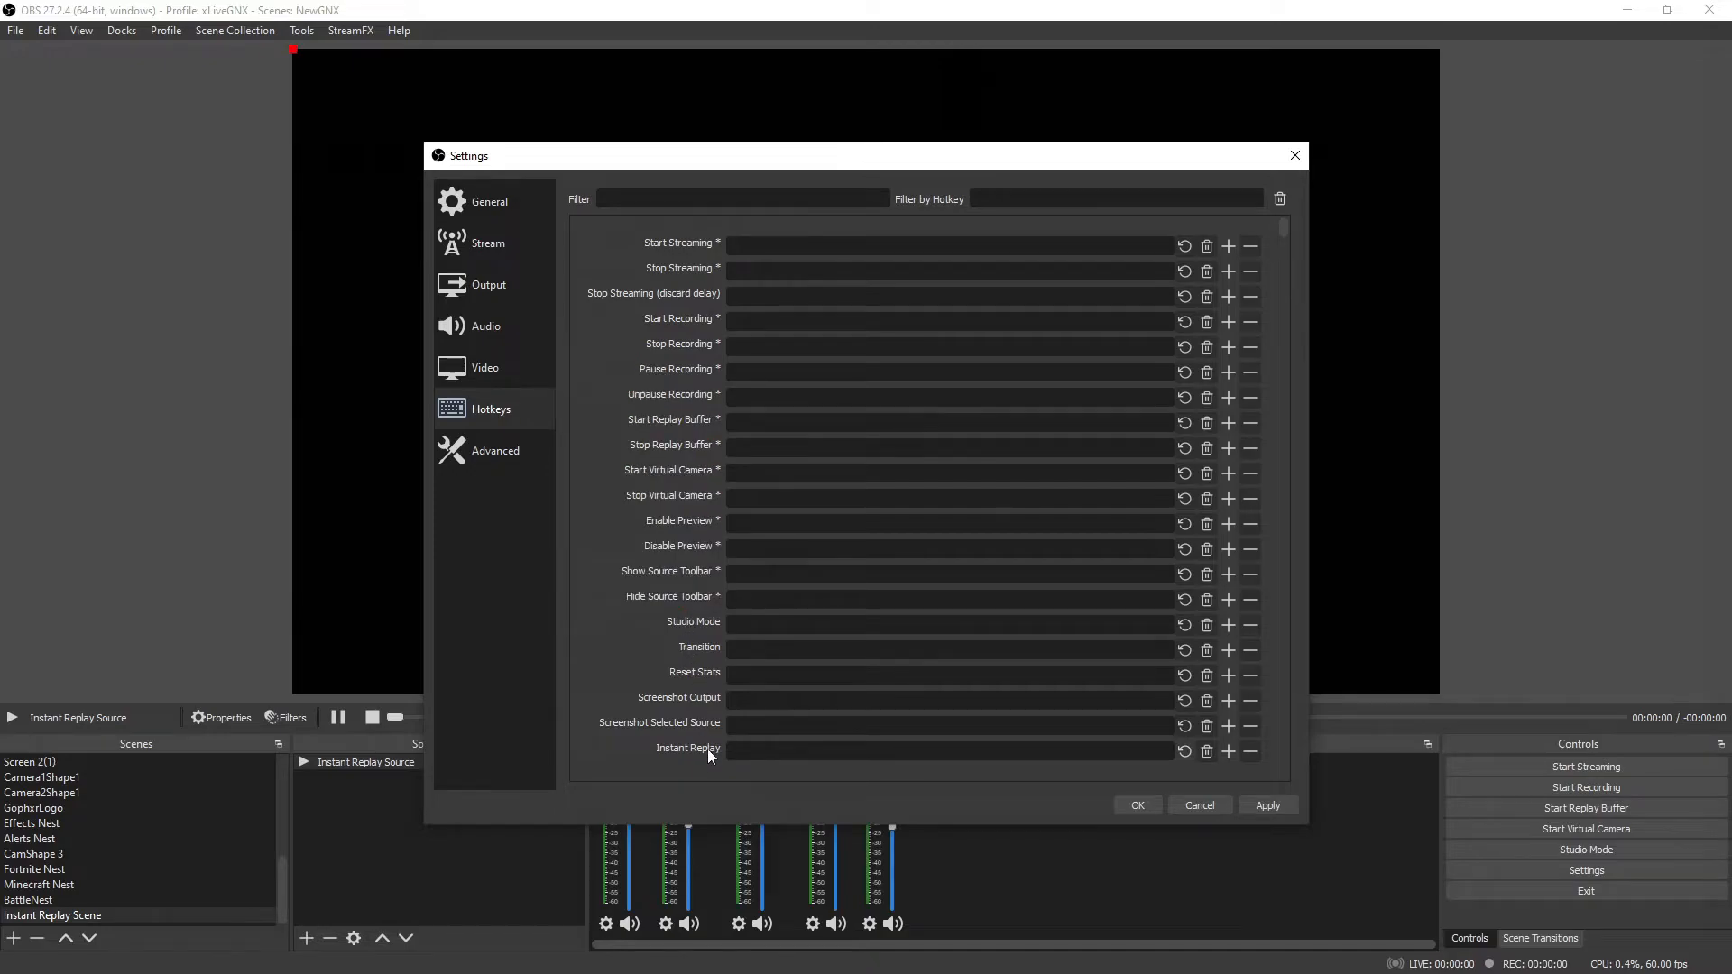
{"action": "left_click", "coordinate": [779, 750]}
{"action": "key", "text": "ctrl"}
{"action": "key", "text": "ctrl+shift"}
{"action": "key", "text": "ctrl+shift+r"}
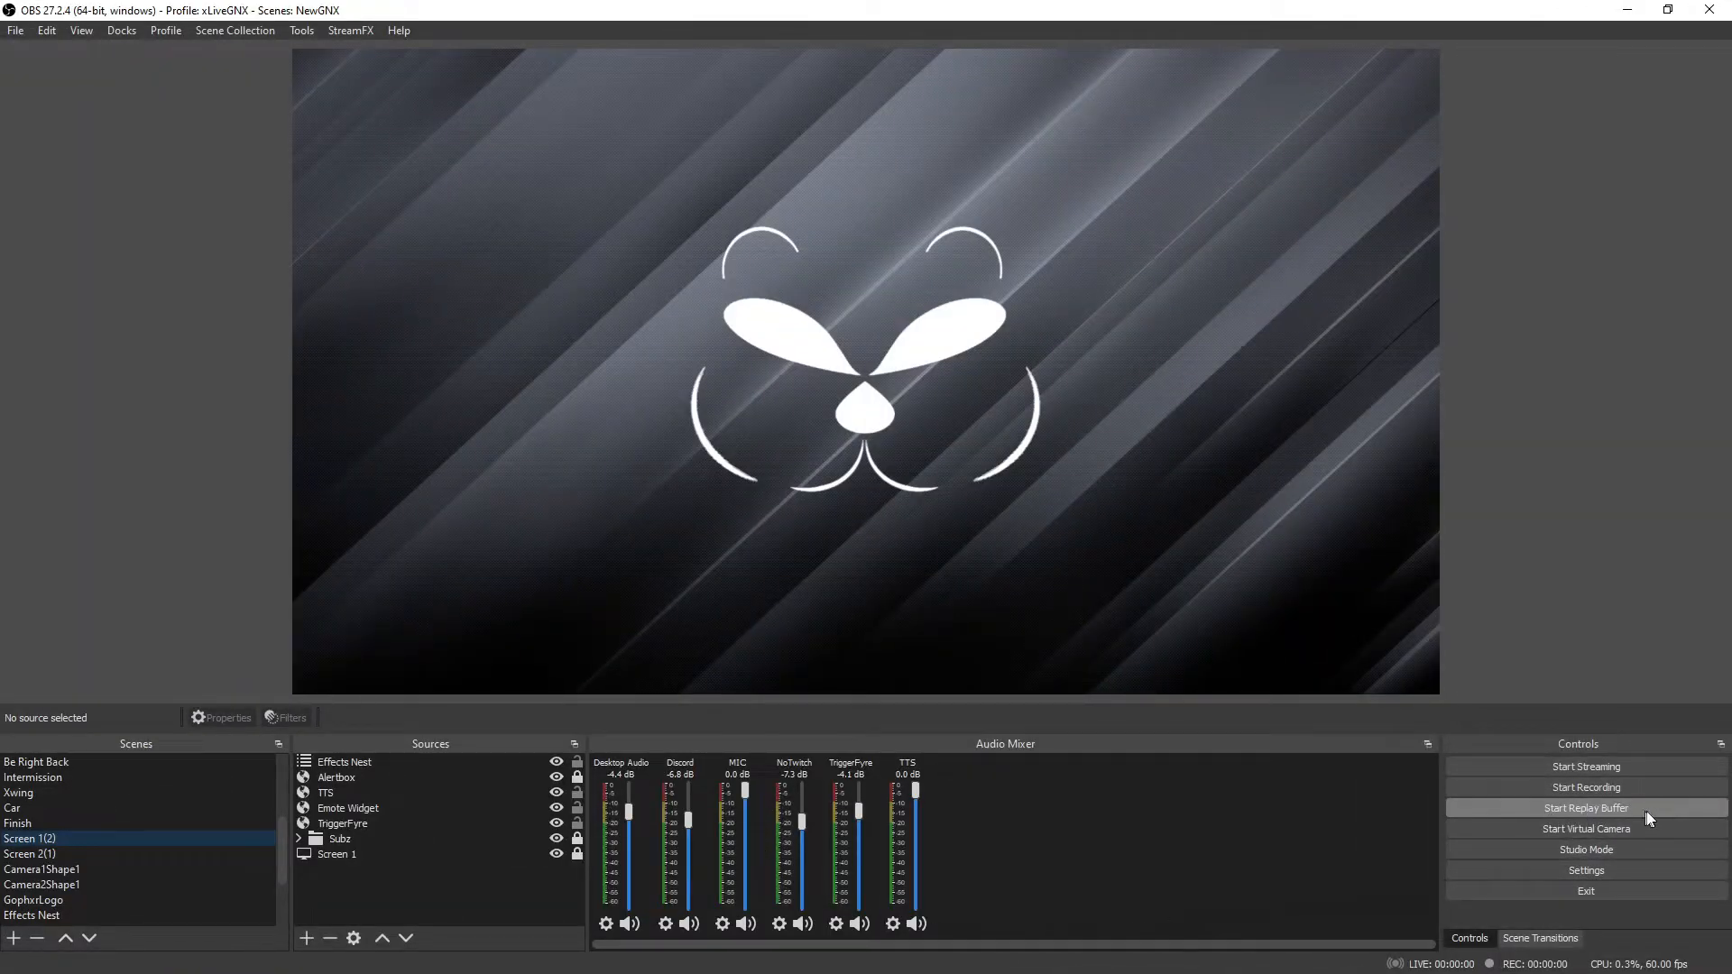
Start the replay buffer and save a replay from it.
{"action": "left_click", "coordinate": [1578, 810]}
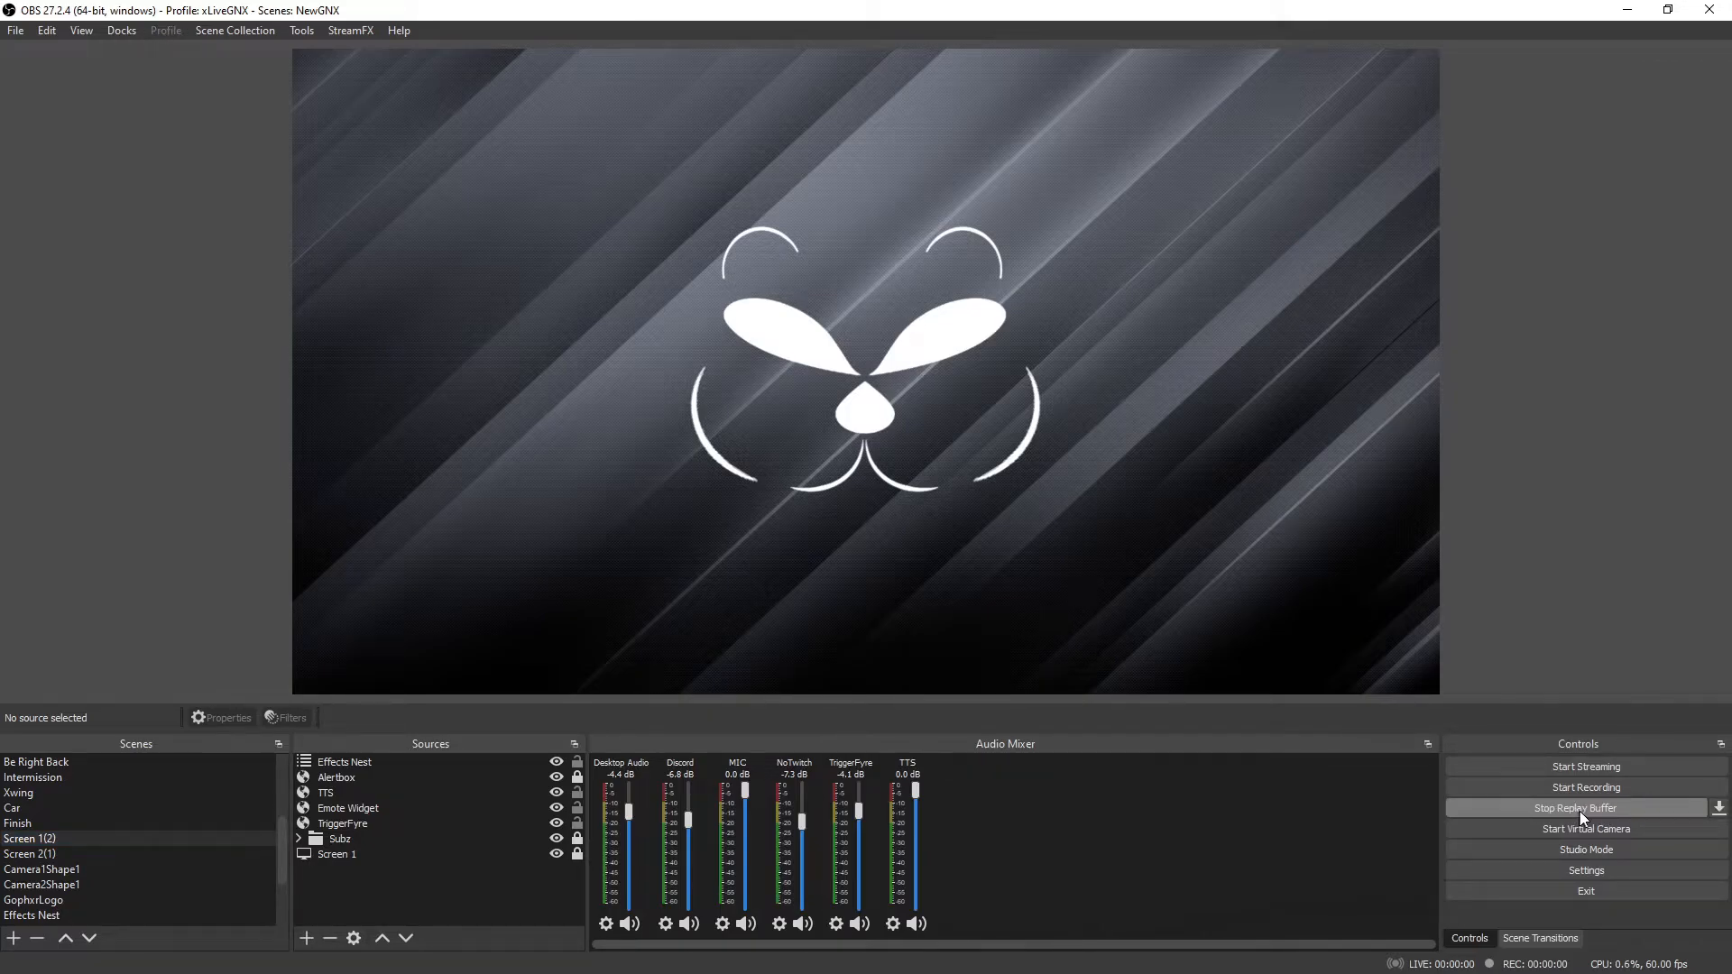
{"action": "left_click", "coordinate": [1719, 809]}
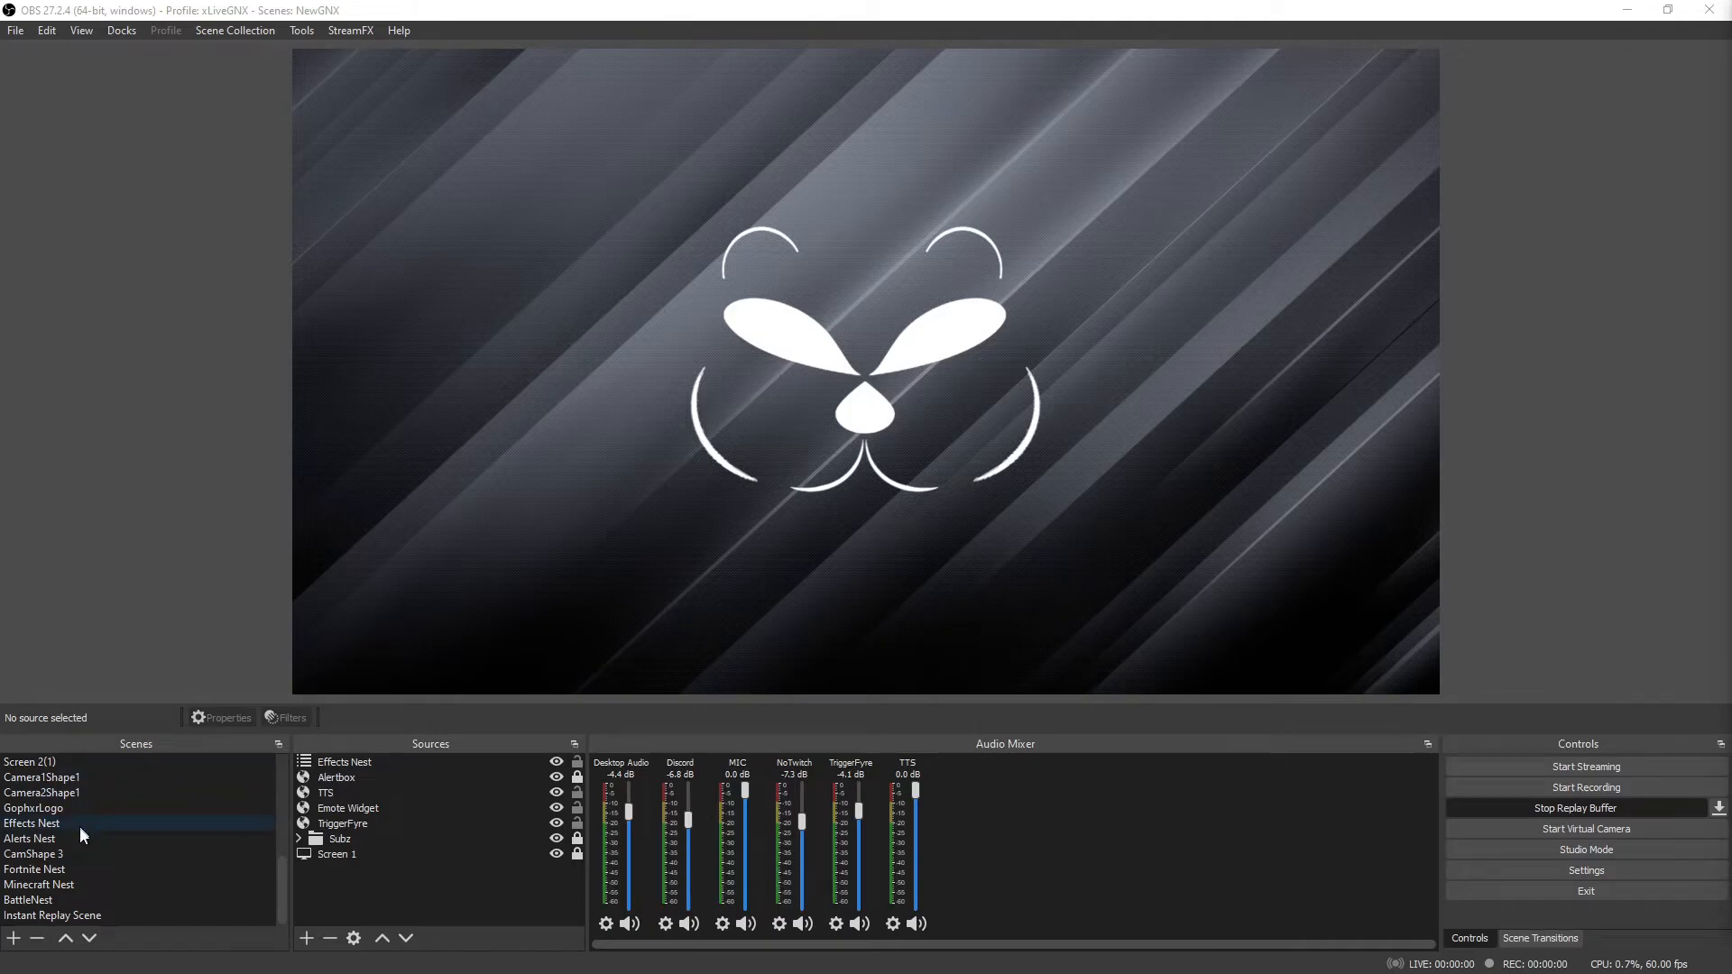
{"action": "left_click", "coordinate": [56, 917]}
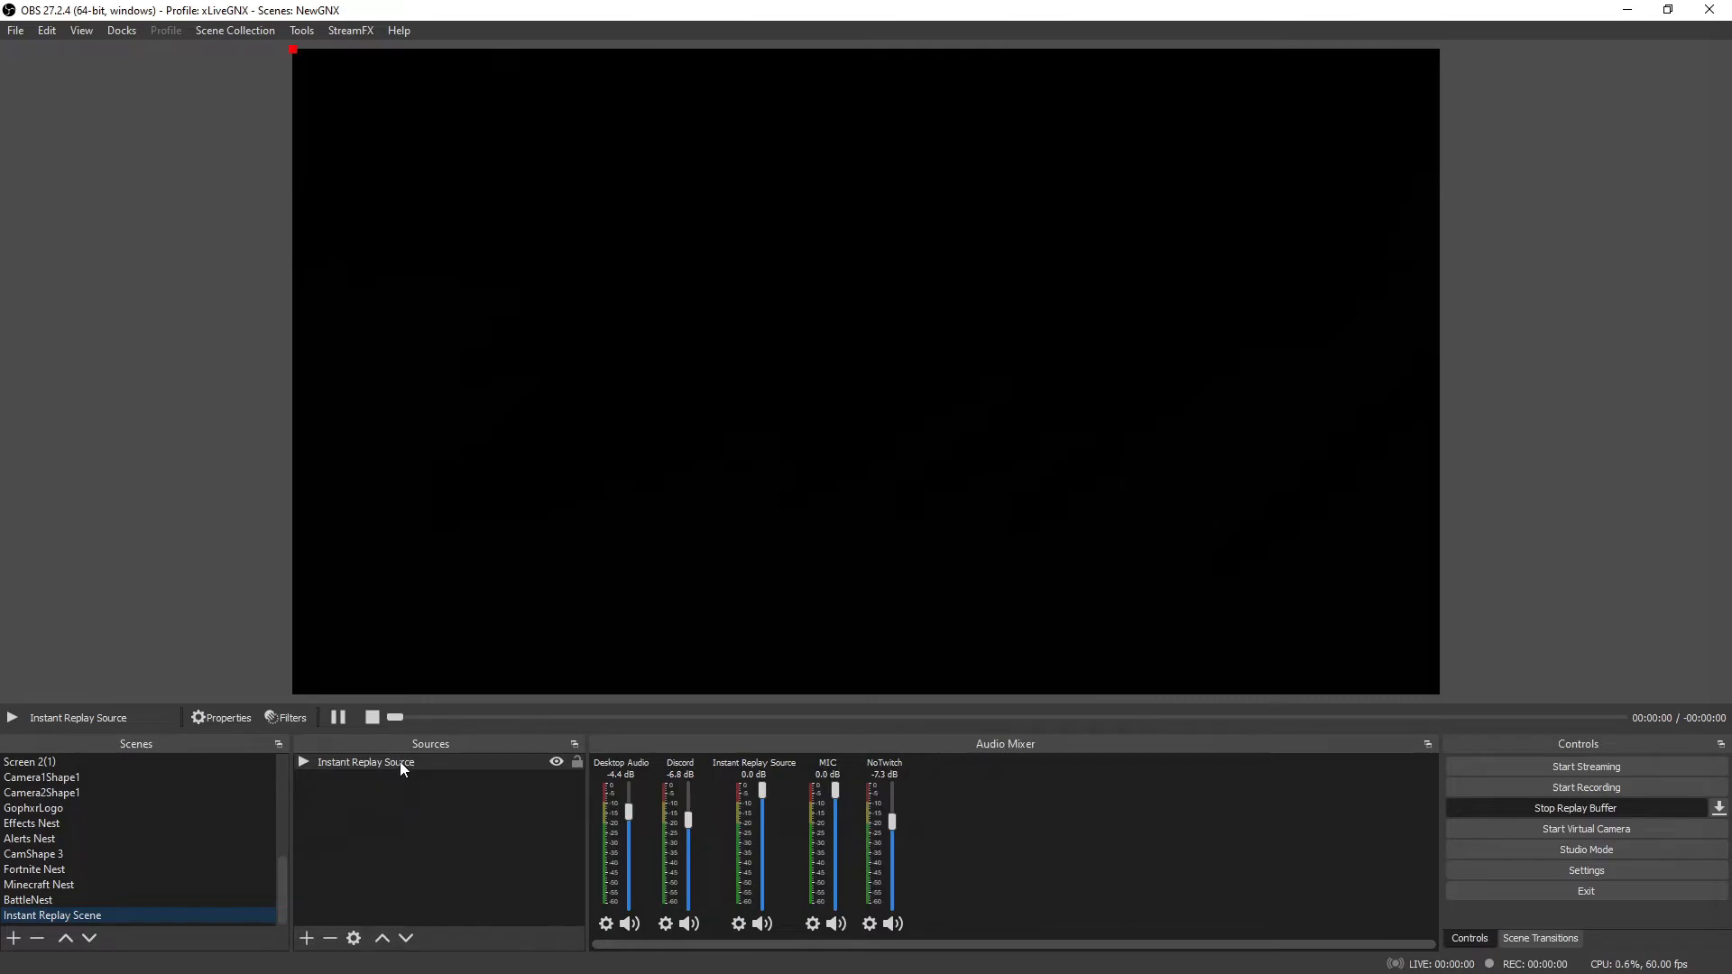
{"action": "double_click", "coordinate": [401, 764]}
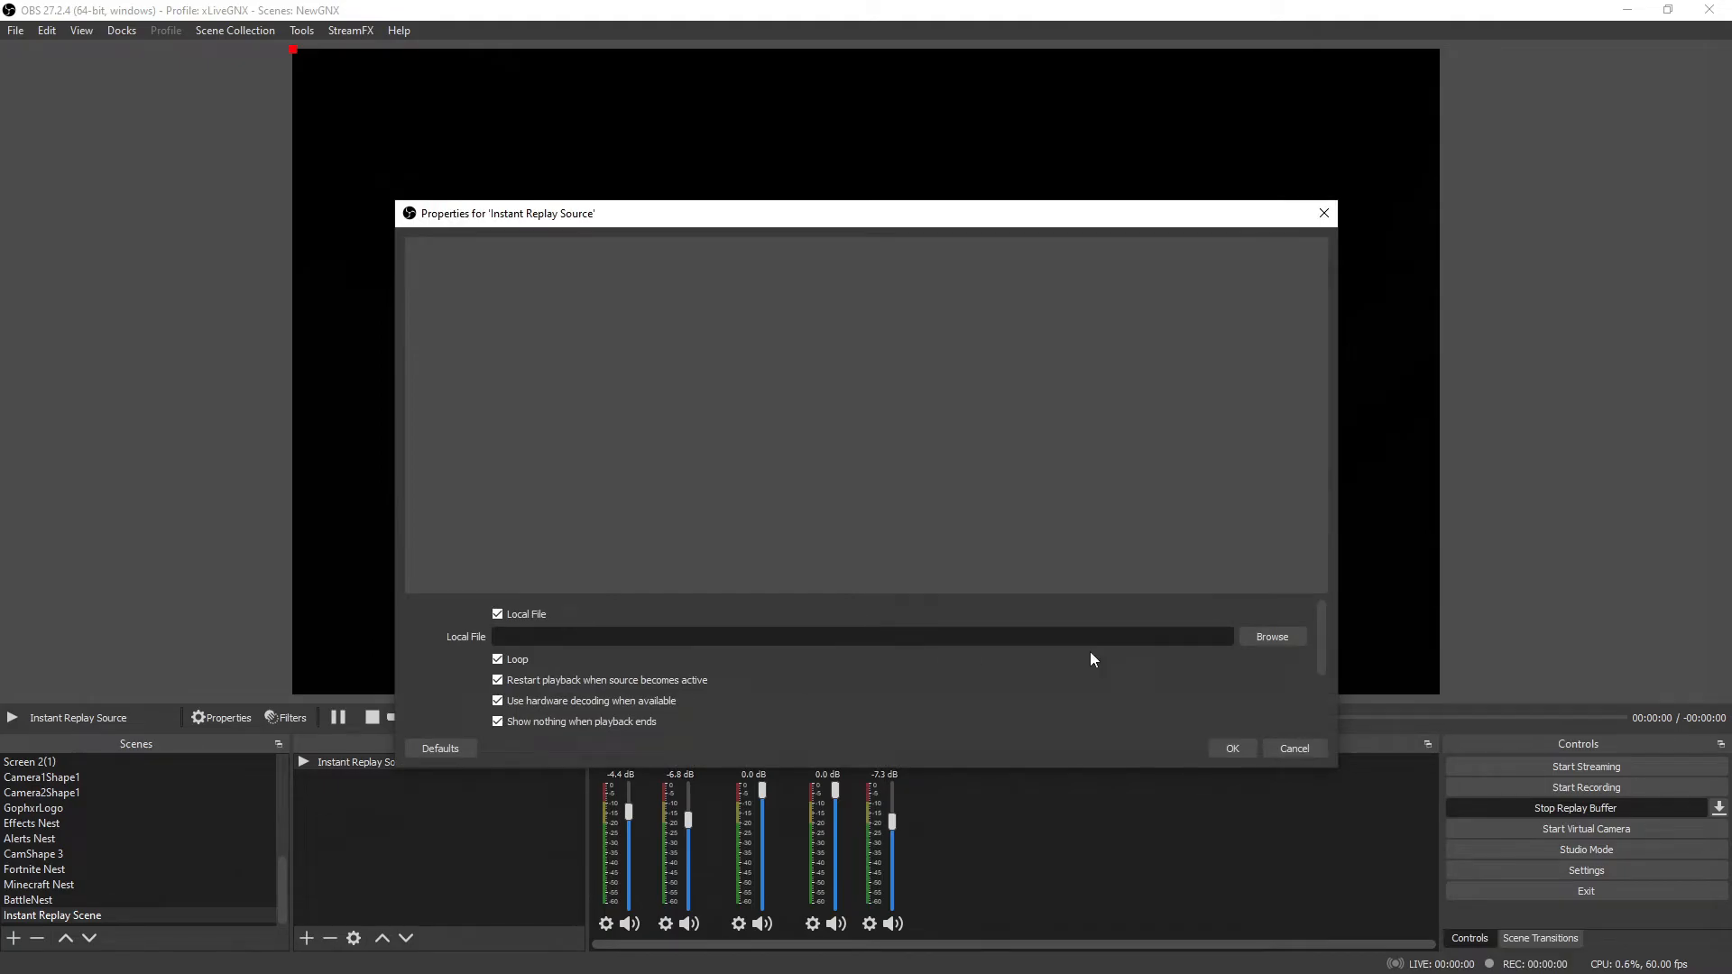
{"action": "left_click", "coordinate": [1270, 637]}
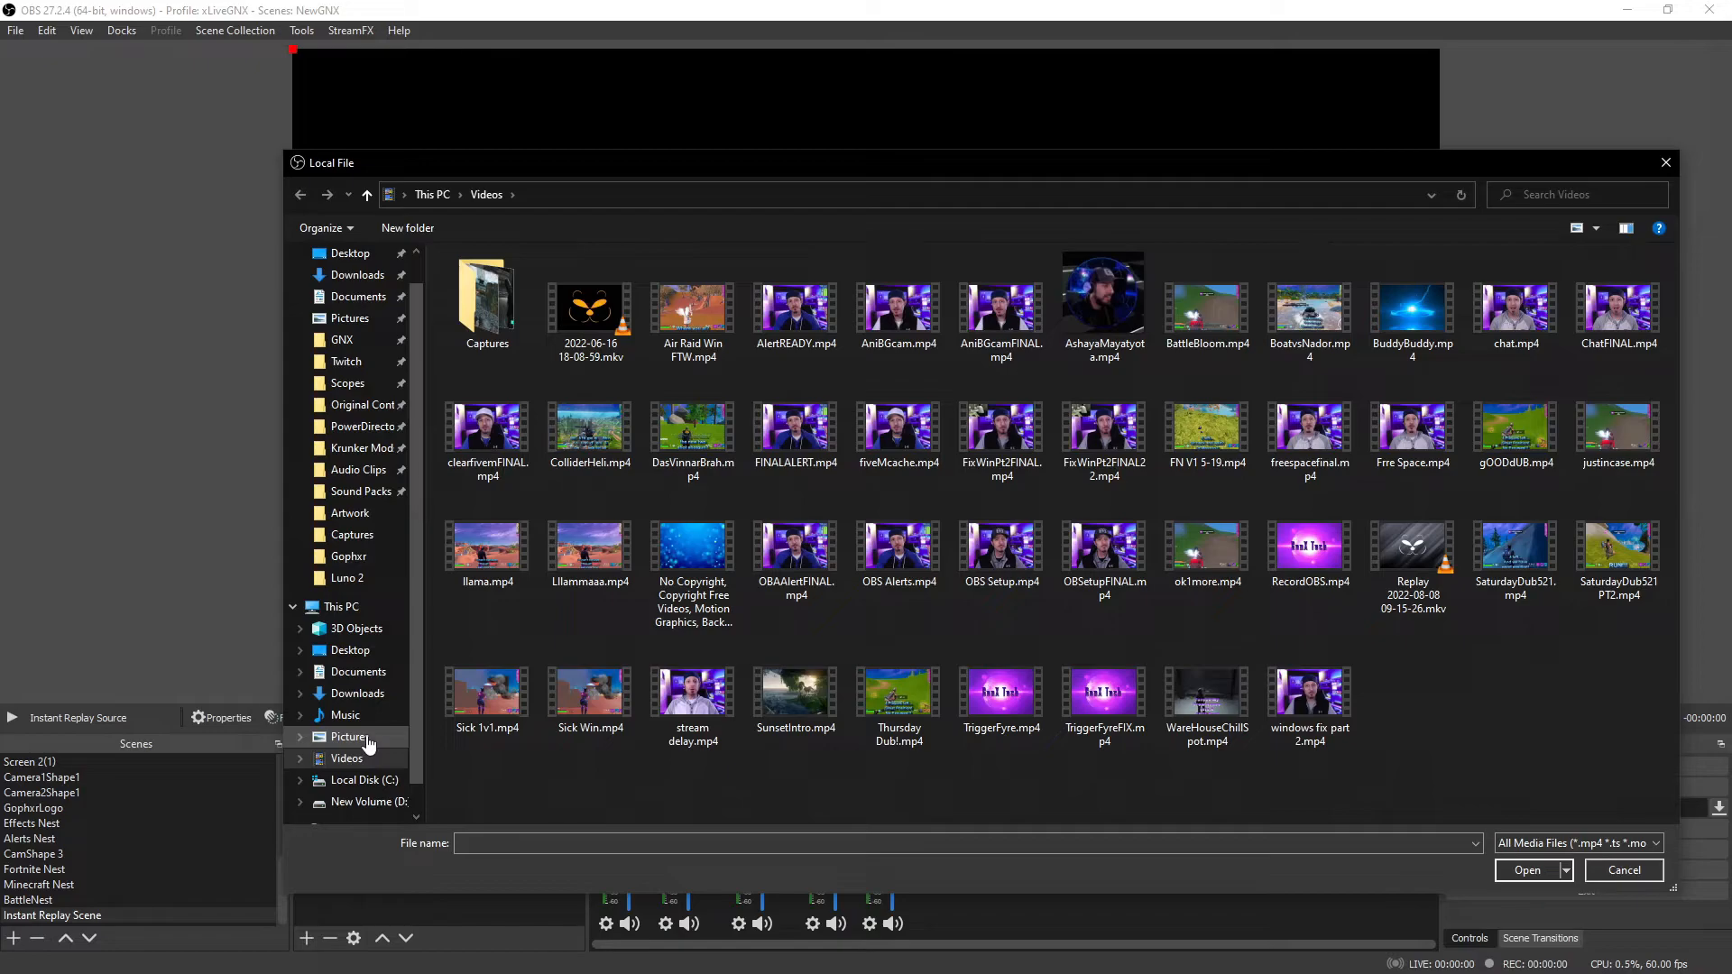
{"action": "left_click", "coordinate": [347, 758]}
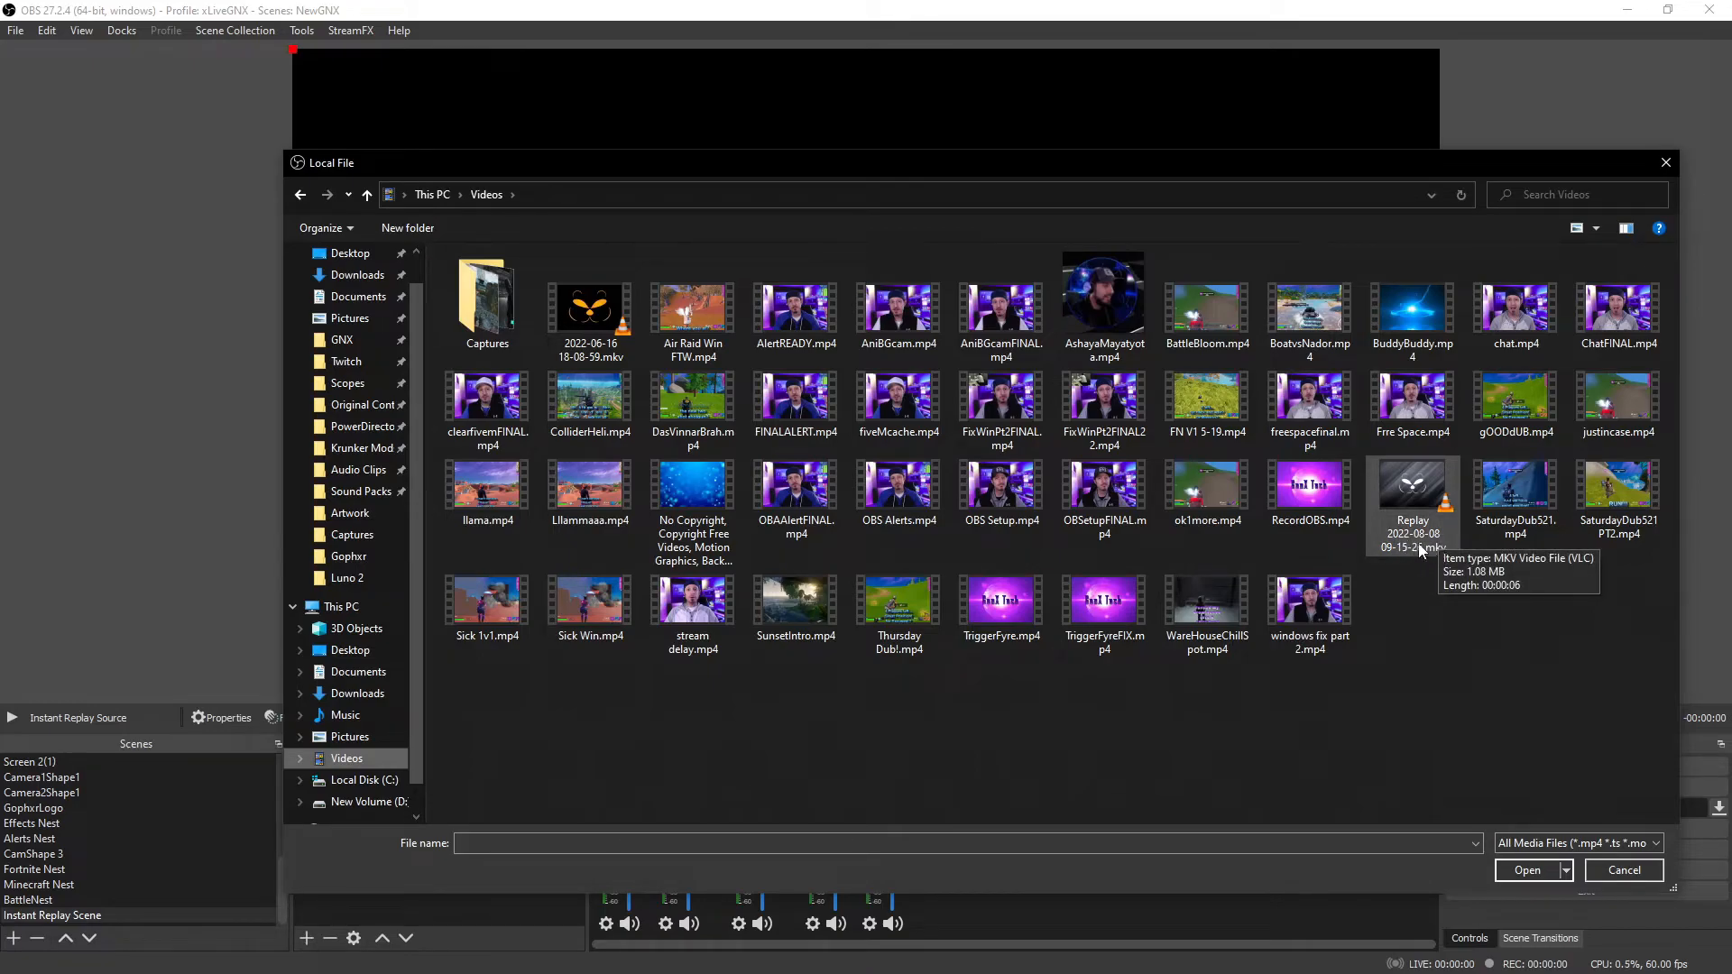
{"action": "left_click", "coordinate": [1419, 548]}
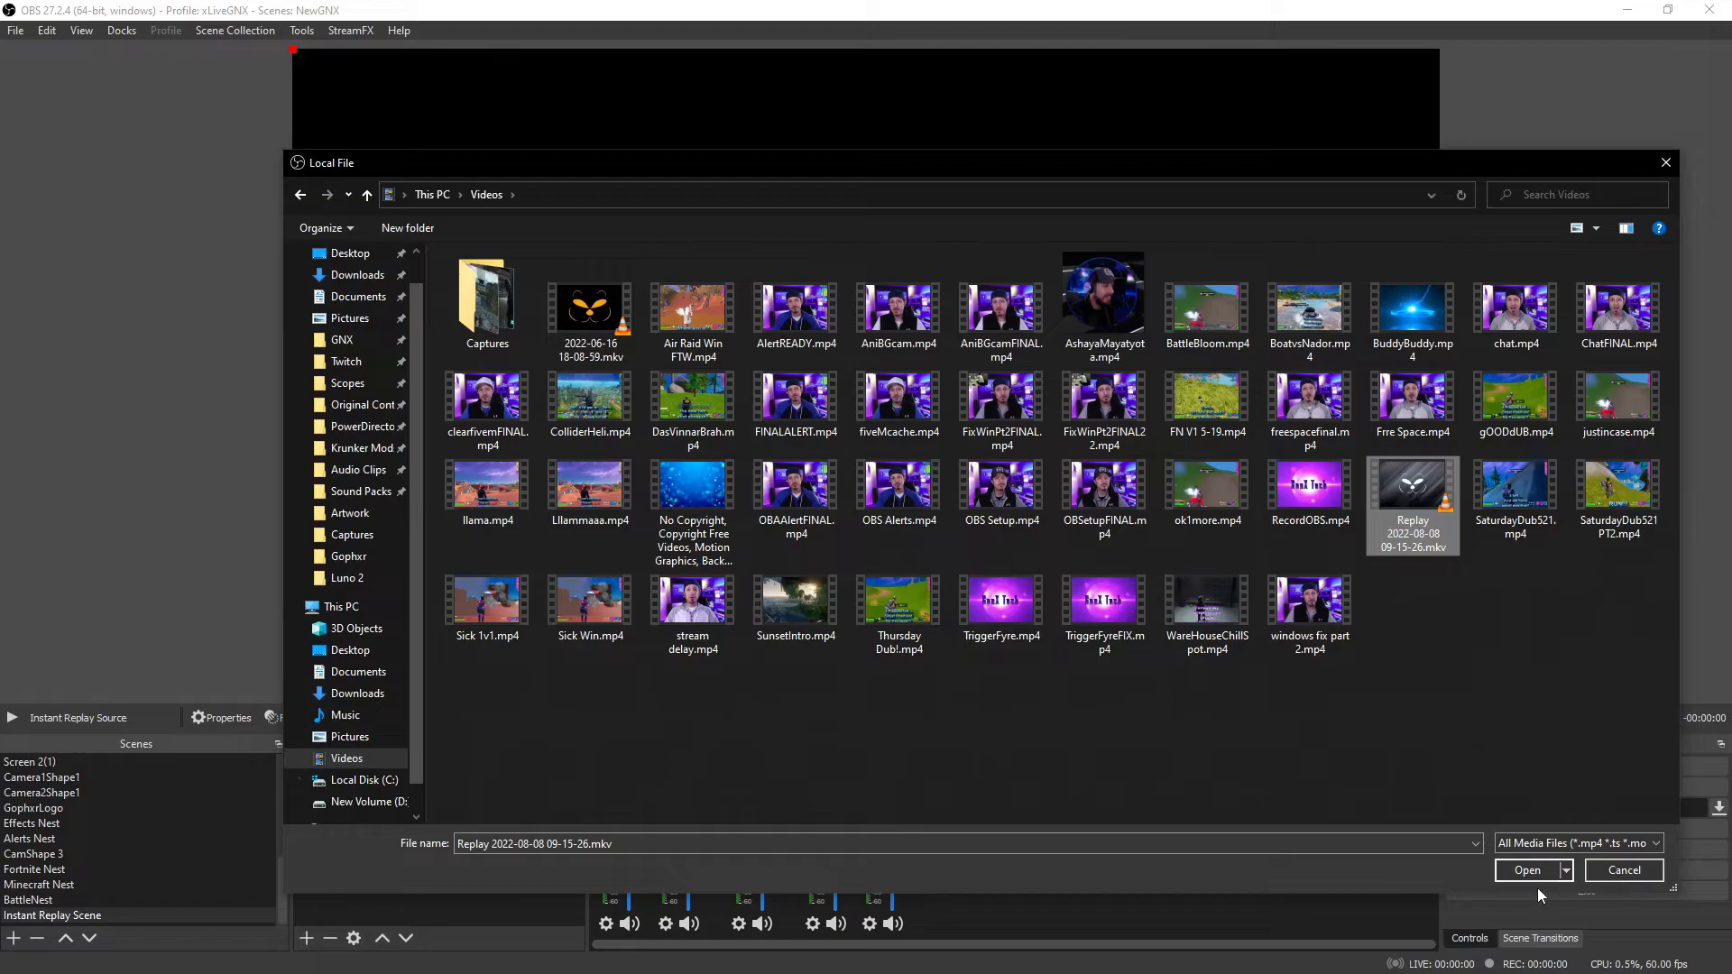
{"action": "left_click", "coordinate": [1522, 869]}
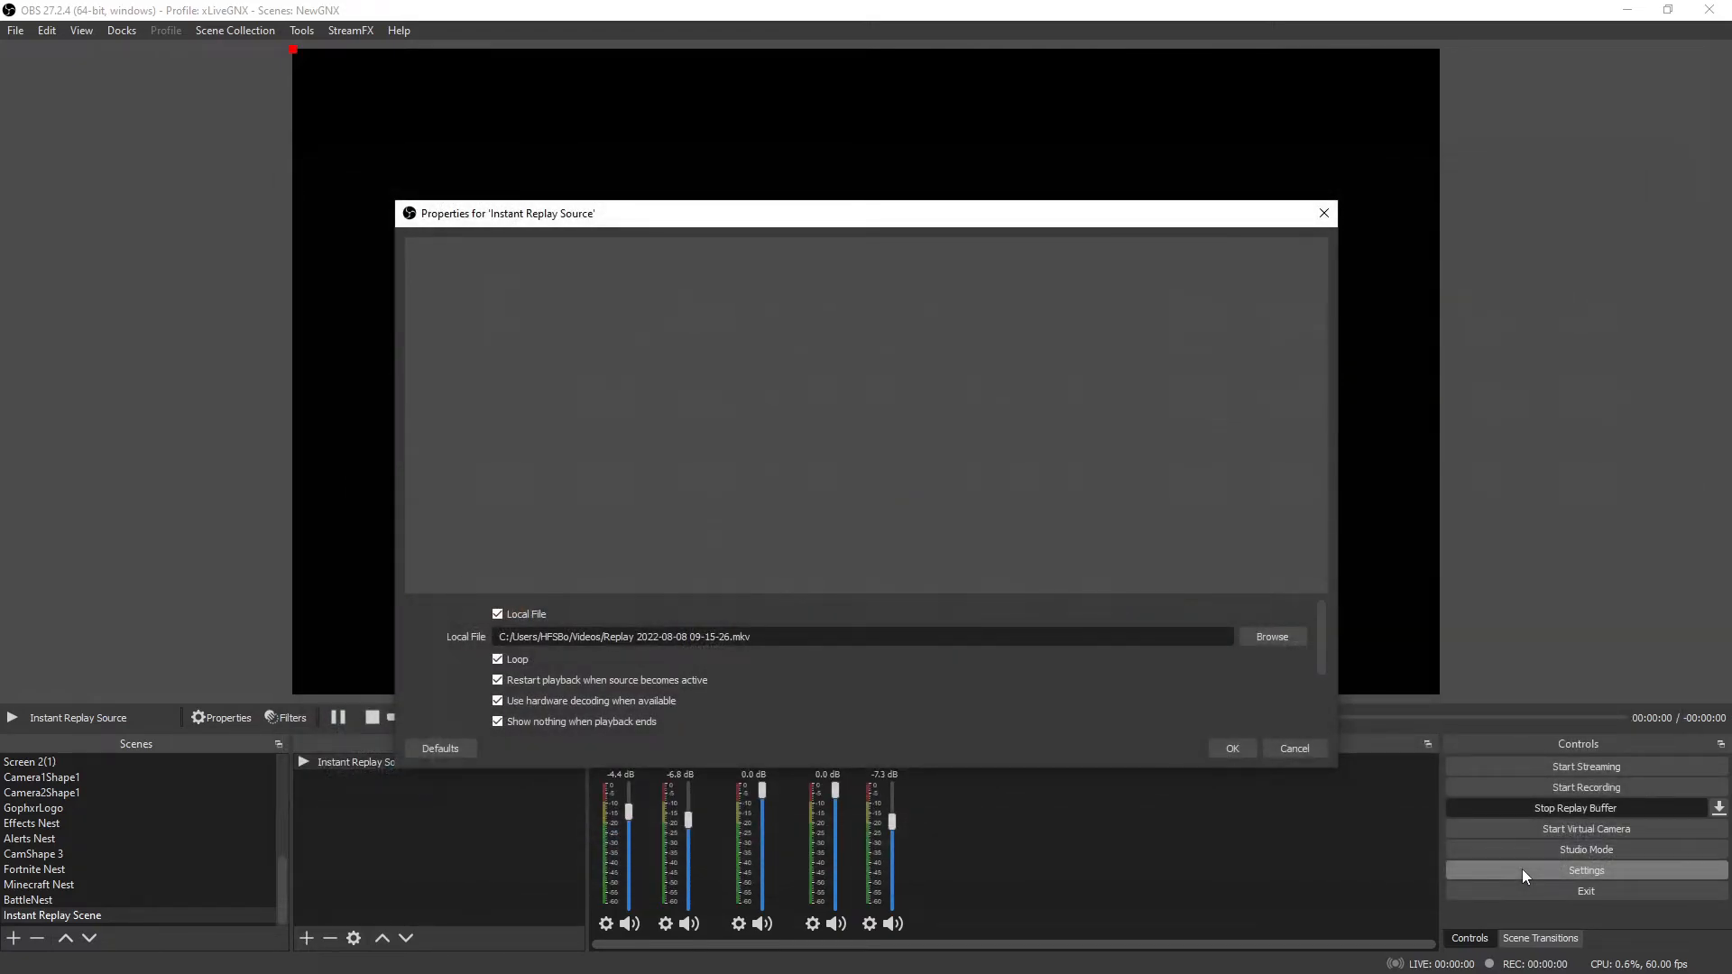
{"action": "left_click", "coordinate": [1231, 748]}
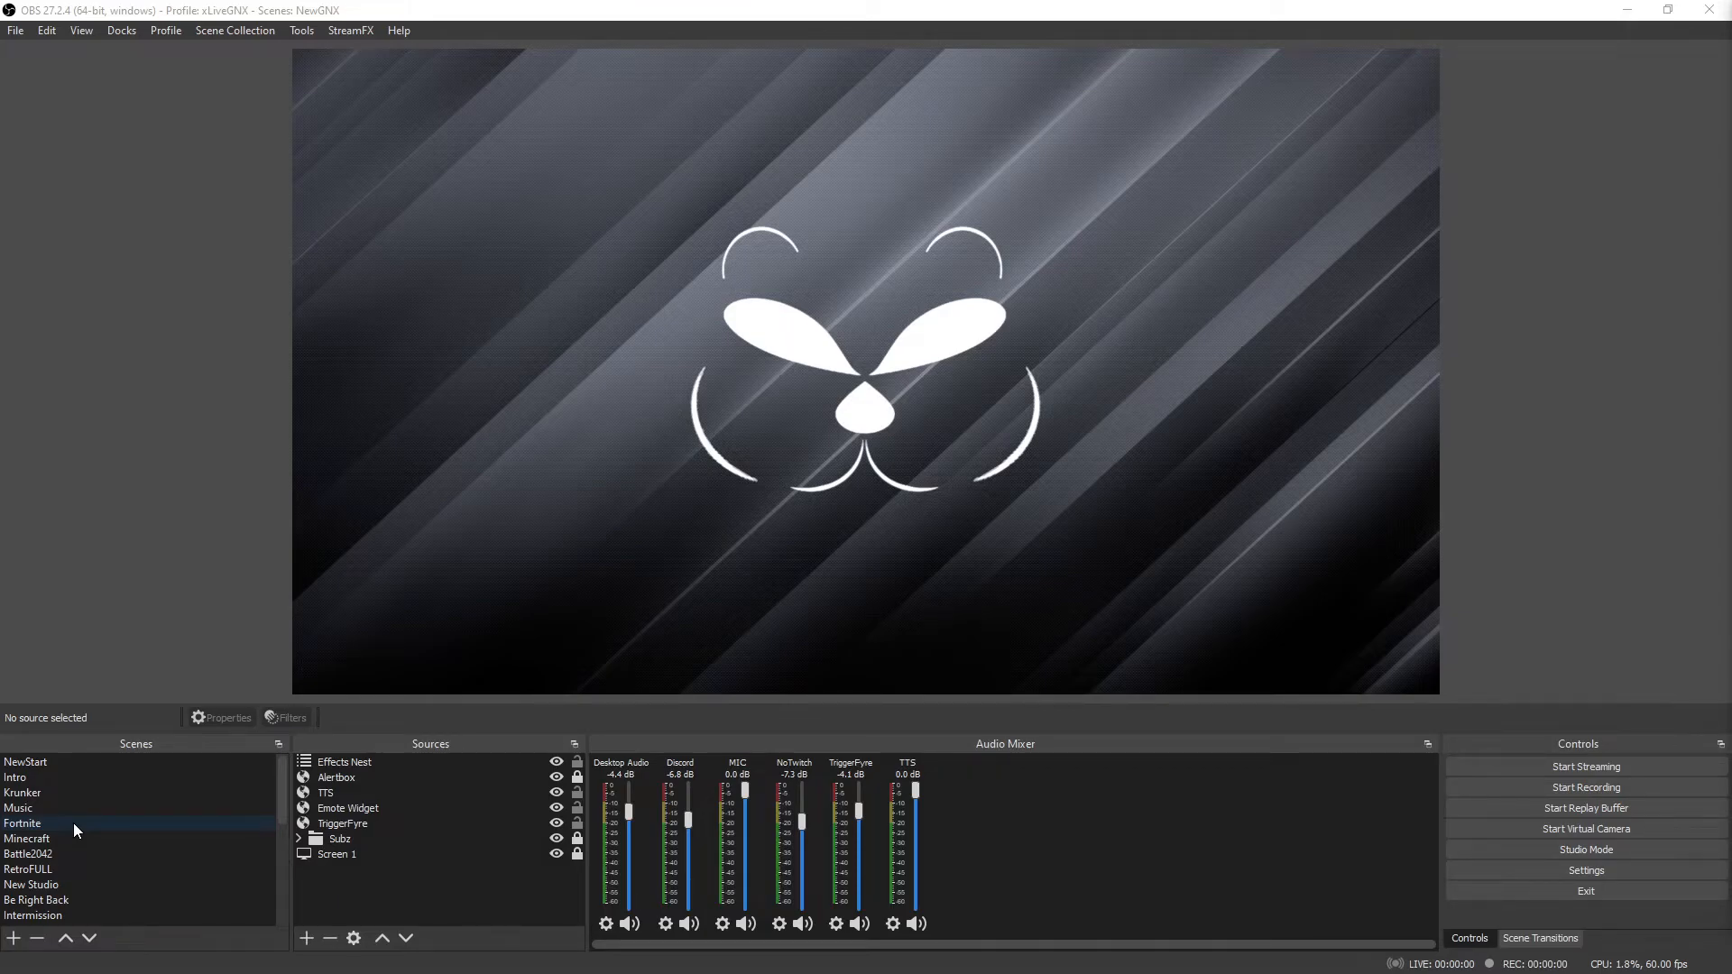
Duplicate the Krunker scene under the name Krunker 2 (instant replay).
{"action": "left_click", "coordinate": [68, 796]}
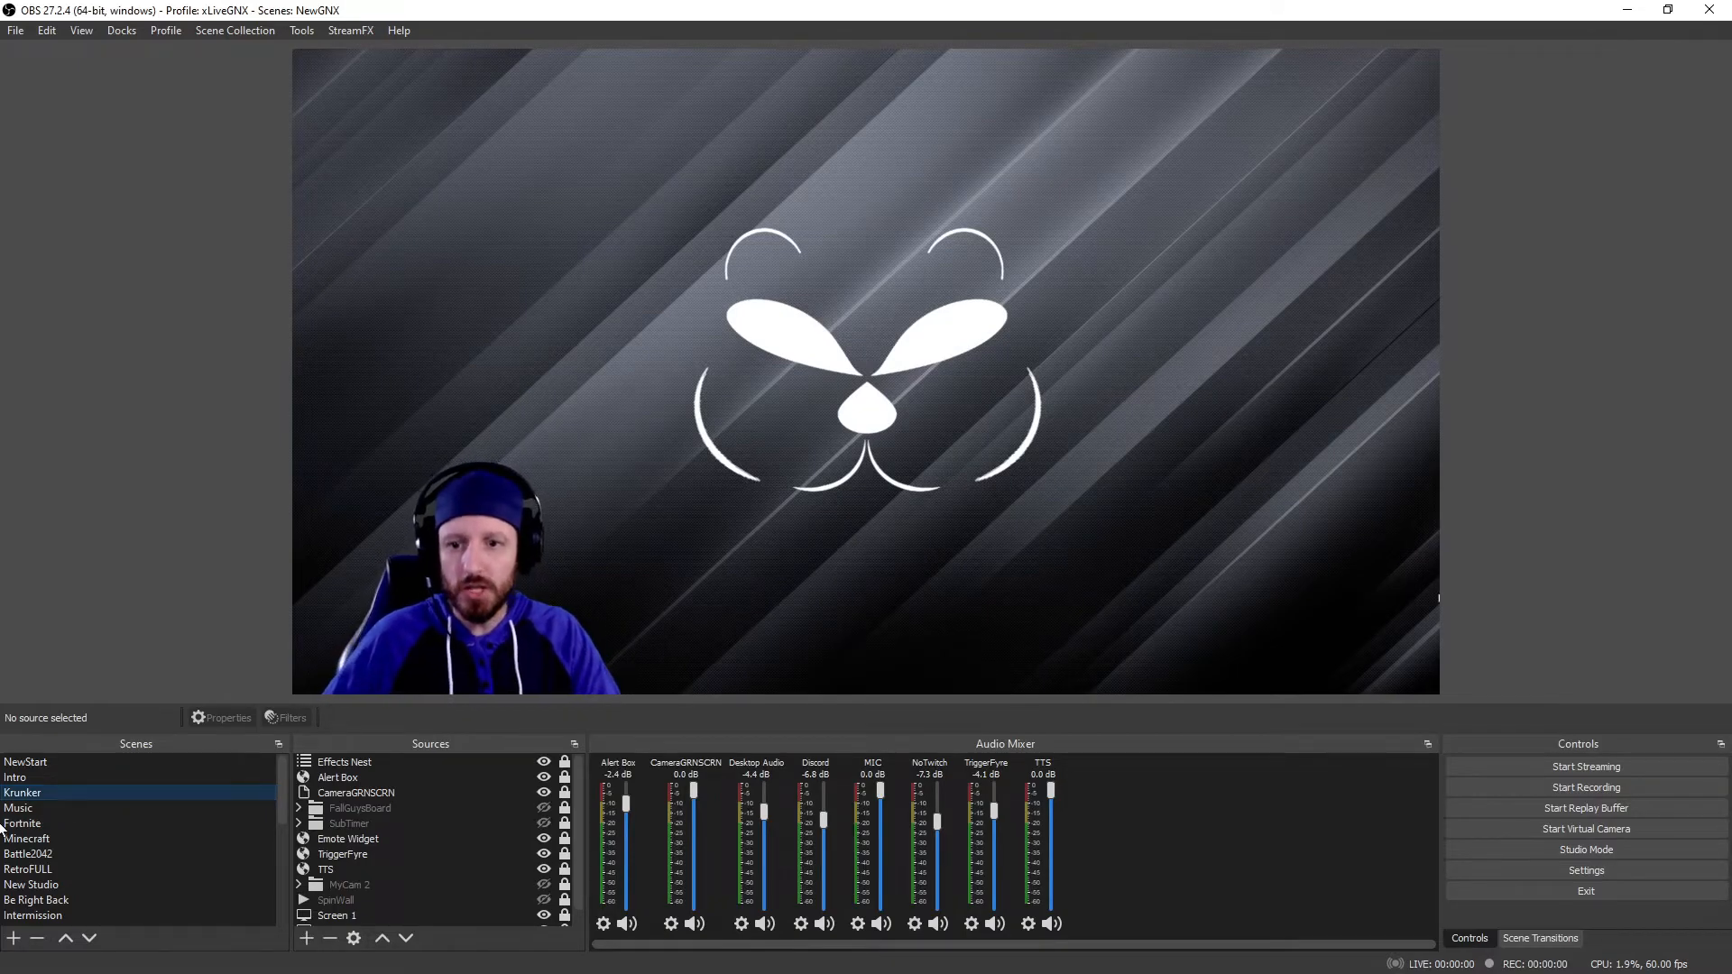
{"action": "right_click", "coordinate": [52, 796]}
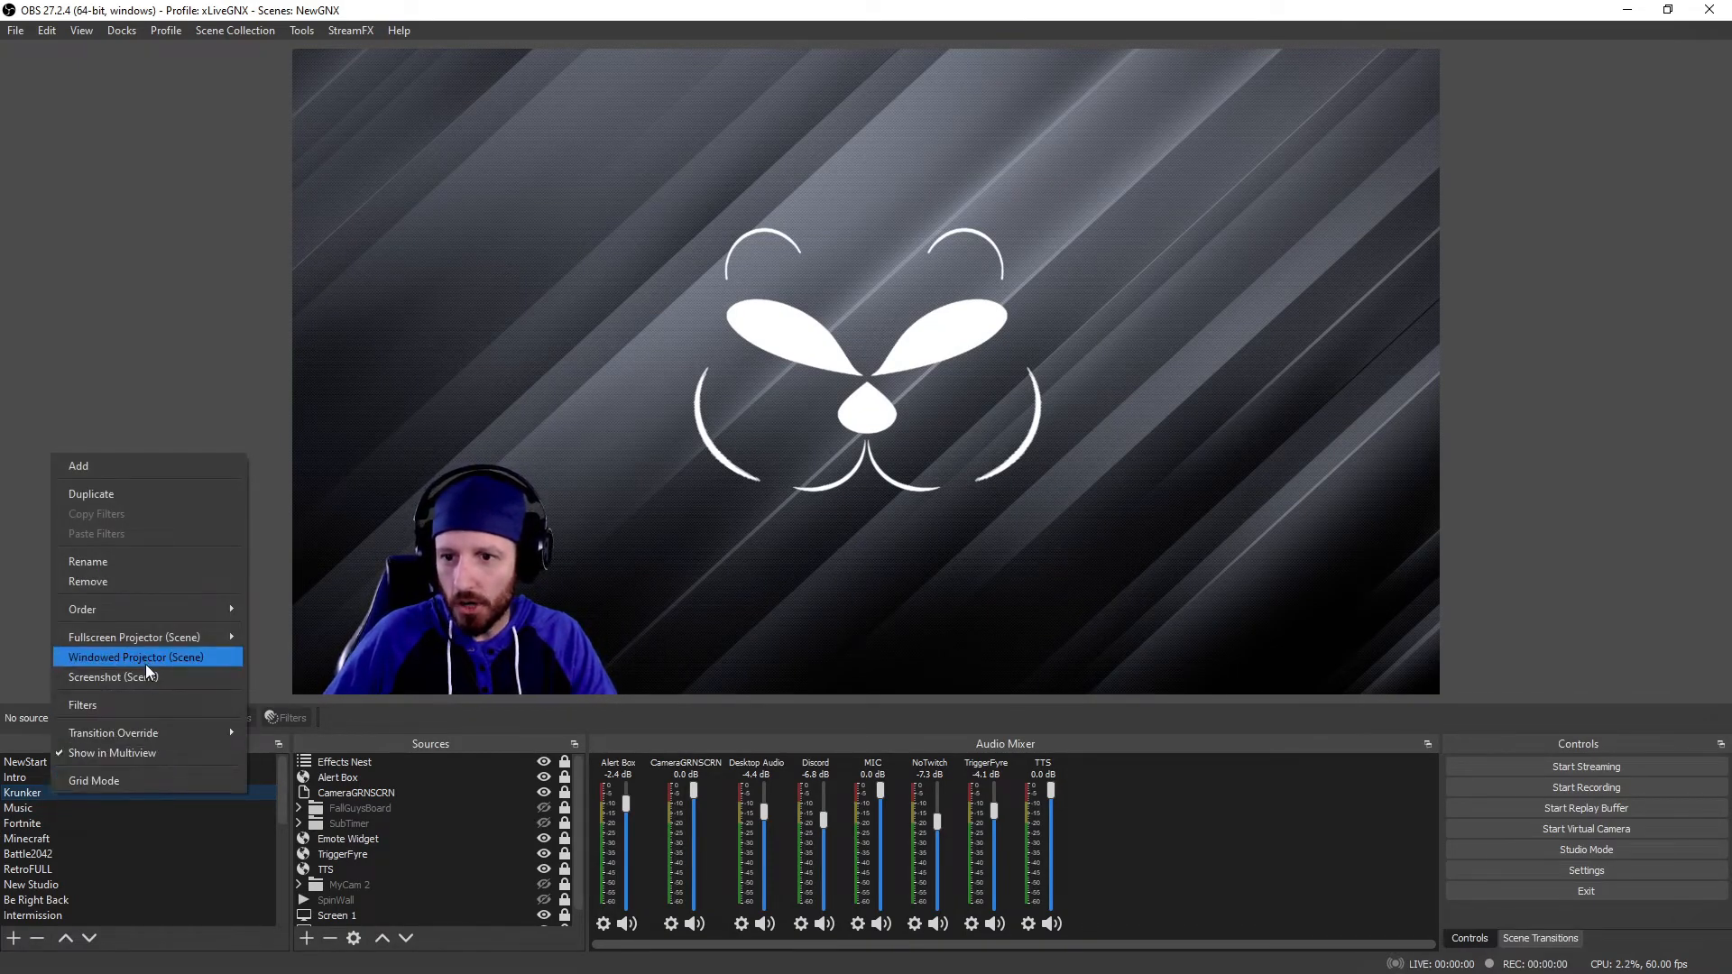
{"action": "left_click", "coordinate": [95, 494]}
{"action": "type", "text": "(instant replay"}
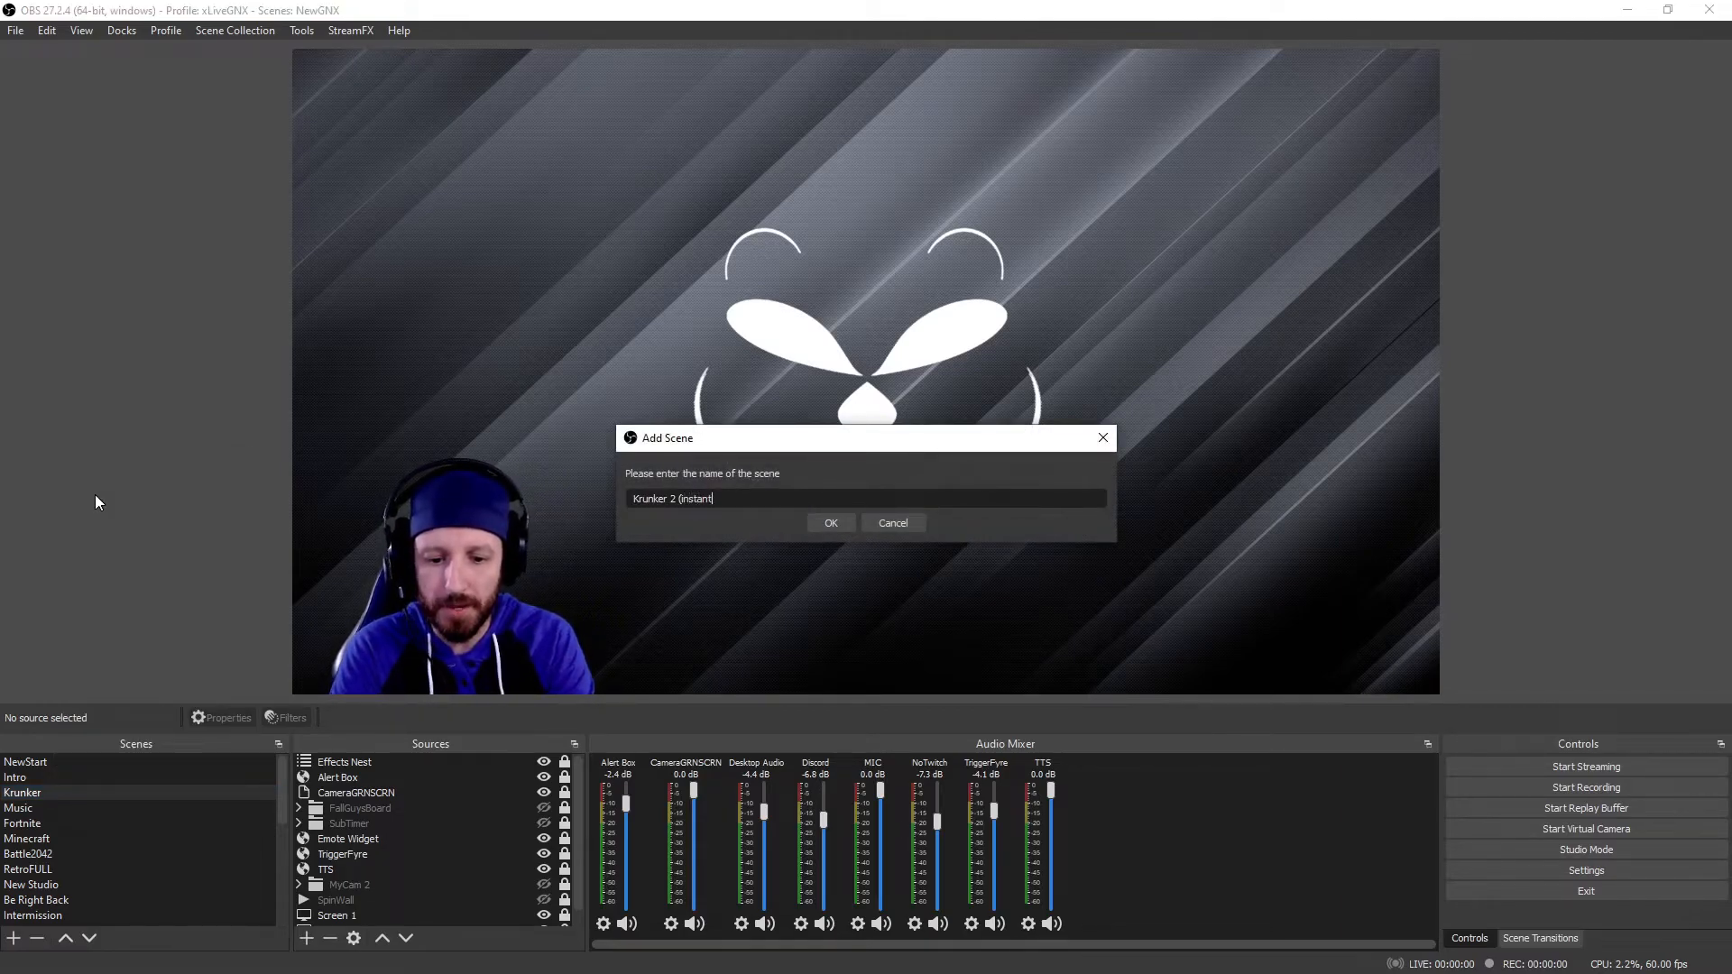
{"action": "type", "text": ")"}
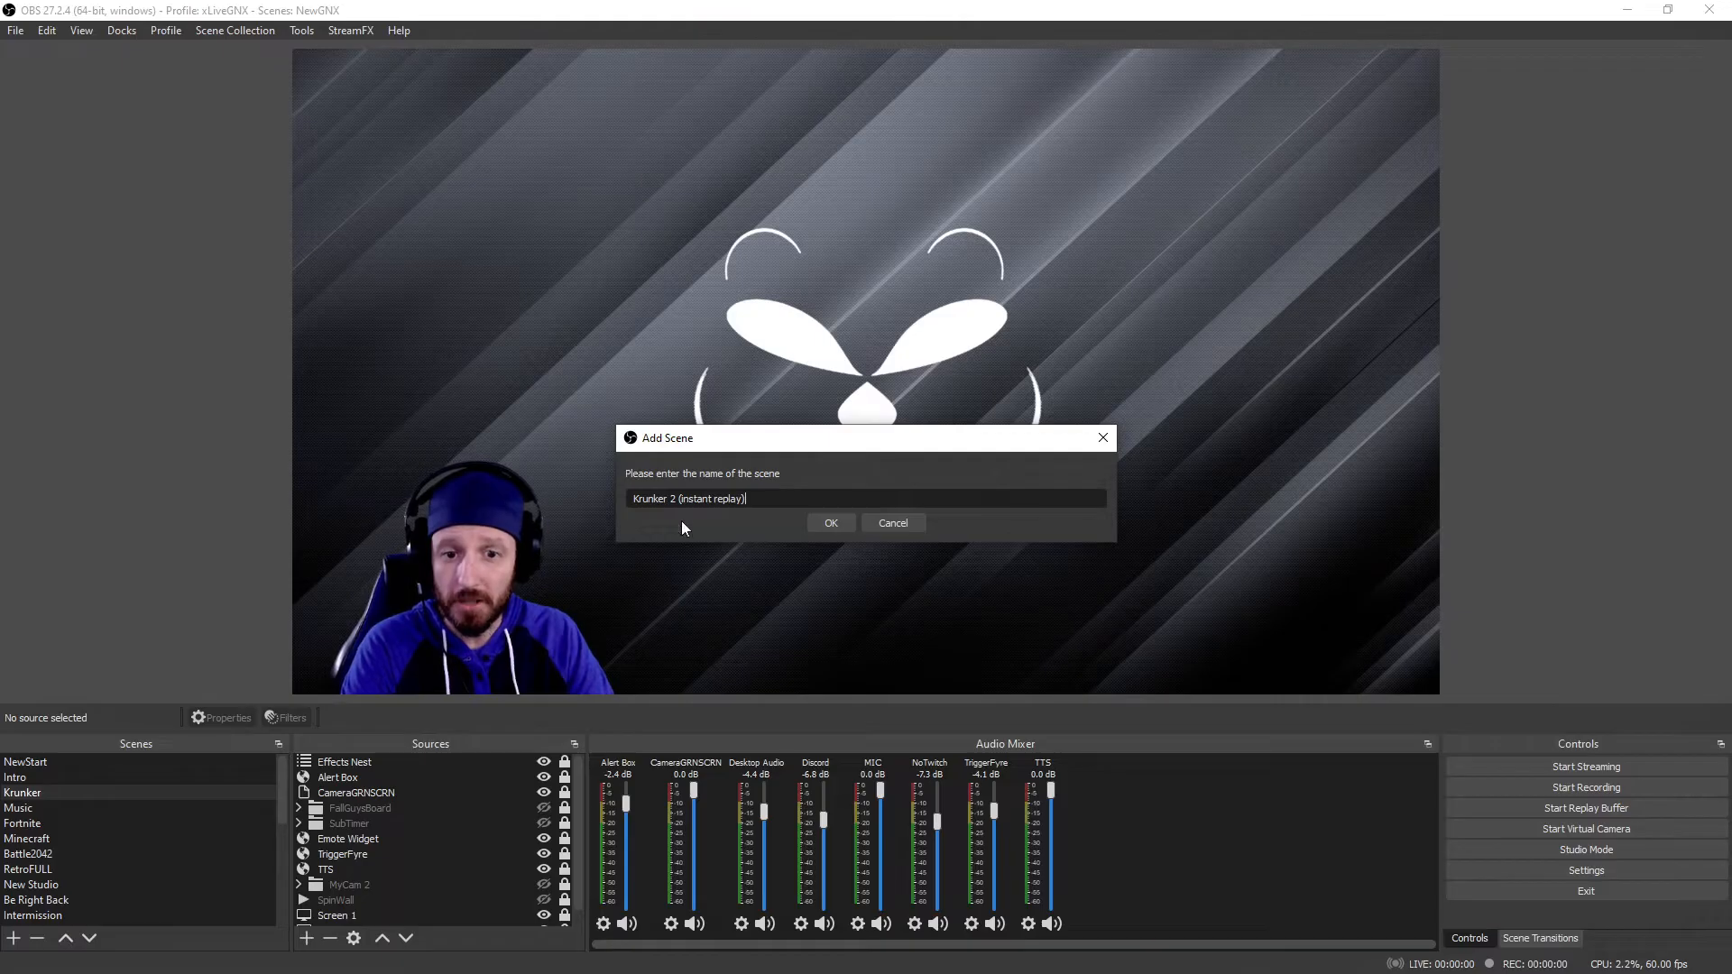
{"action": "left_click", "coordinate": [823, 523]}
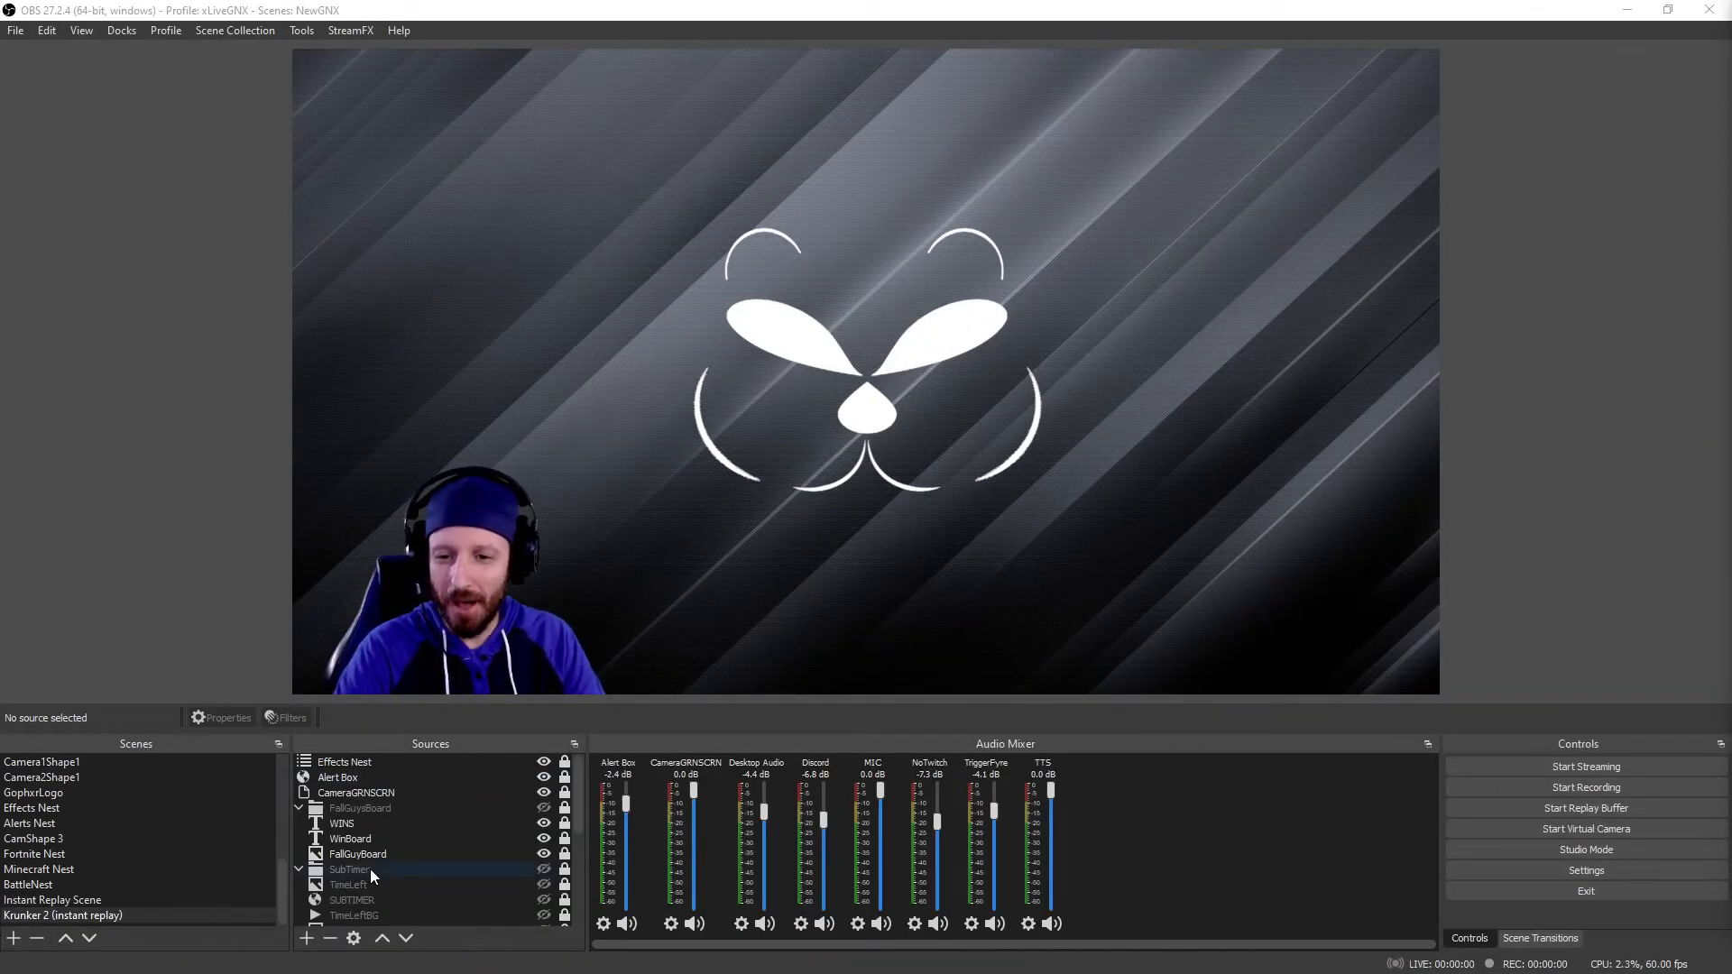
Add the existing Instant Replay Scene as a visible scene source in Krunker 2 (instant replay).
{"action": "left_click", "coordinate": [306, 939]}
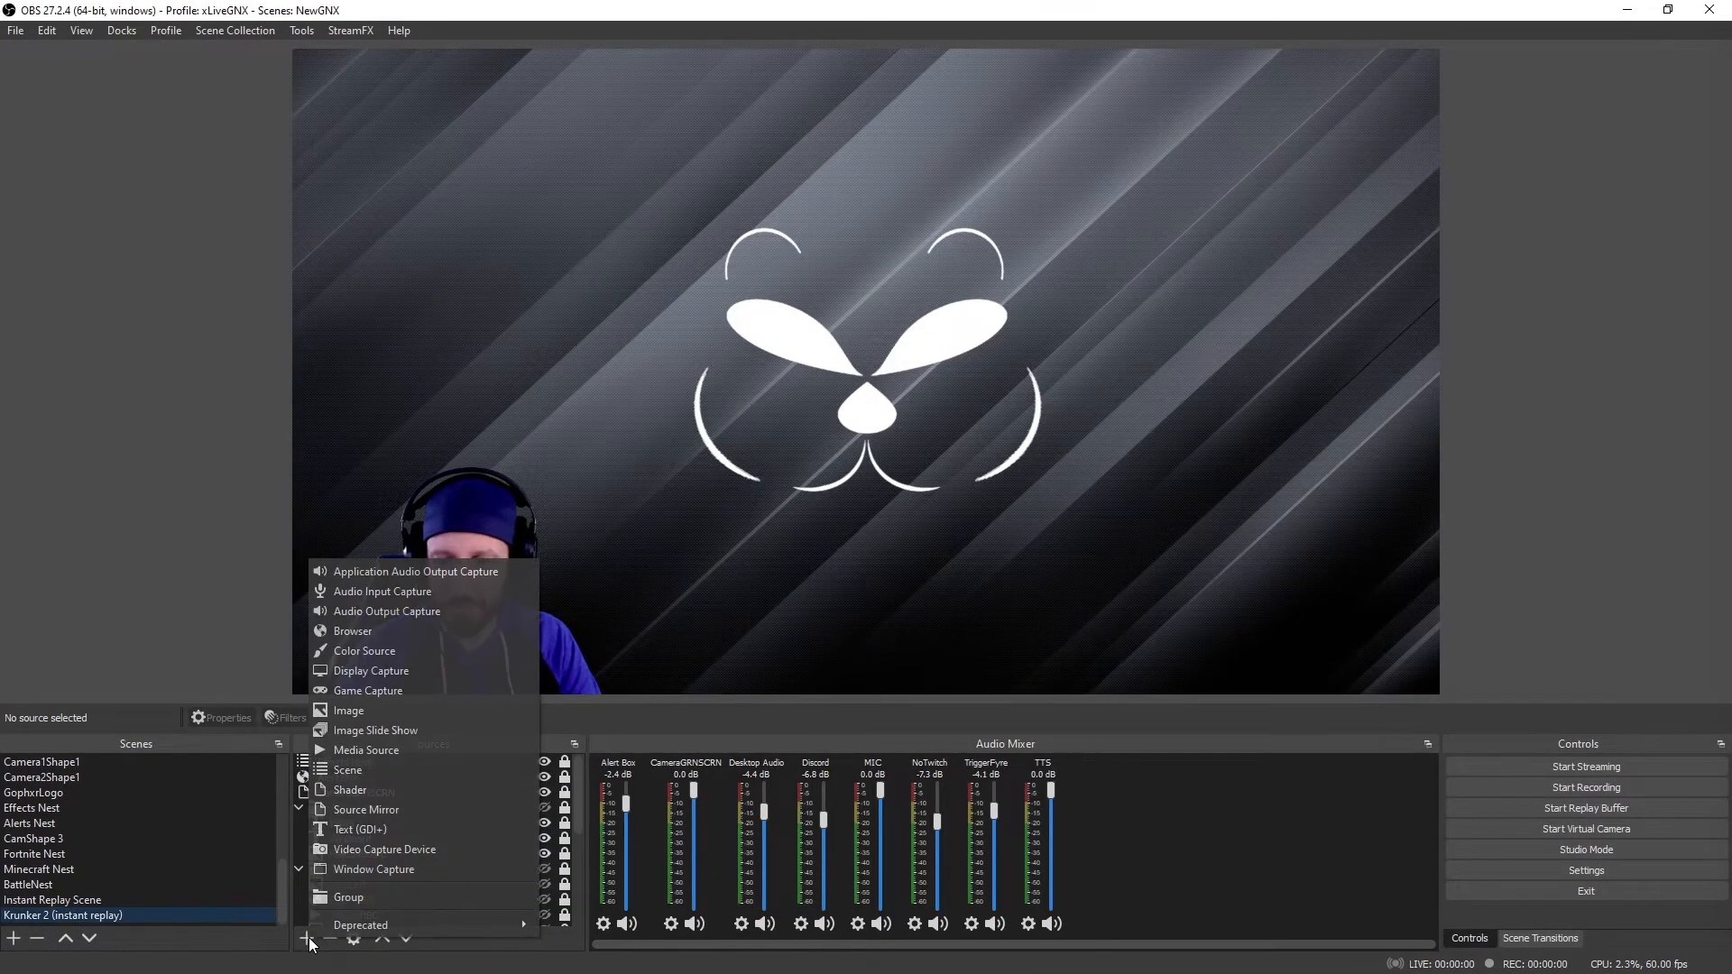
{"action": "left_click", "coordinate": [366, 772]}
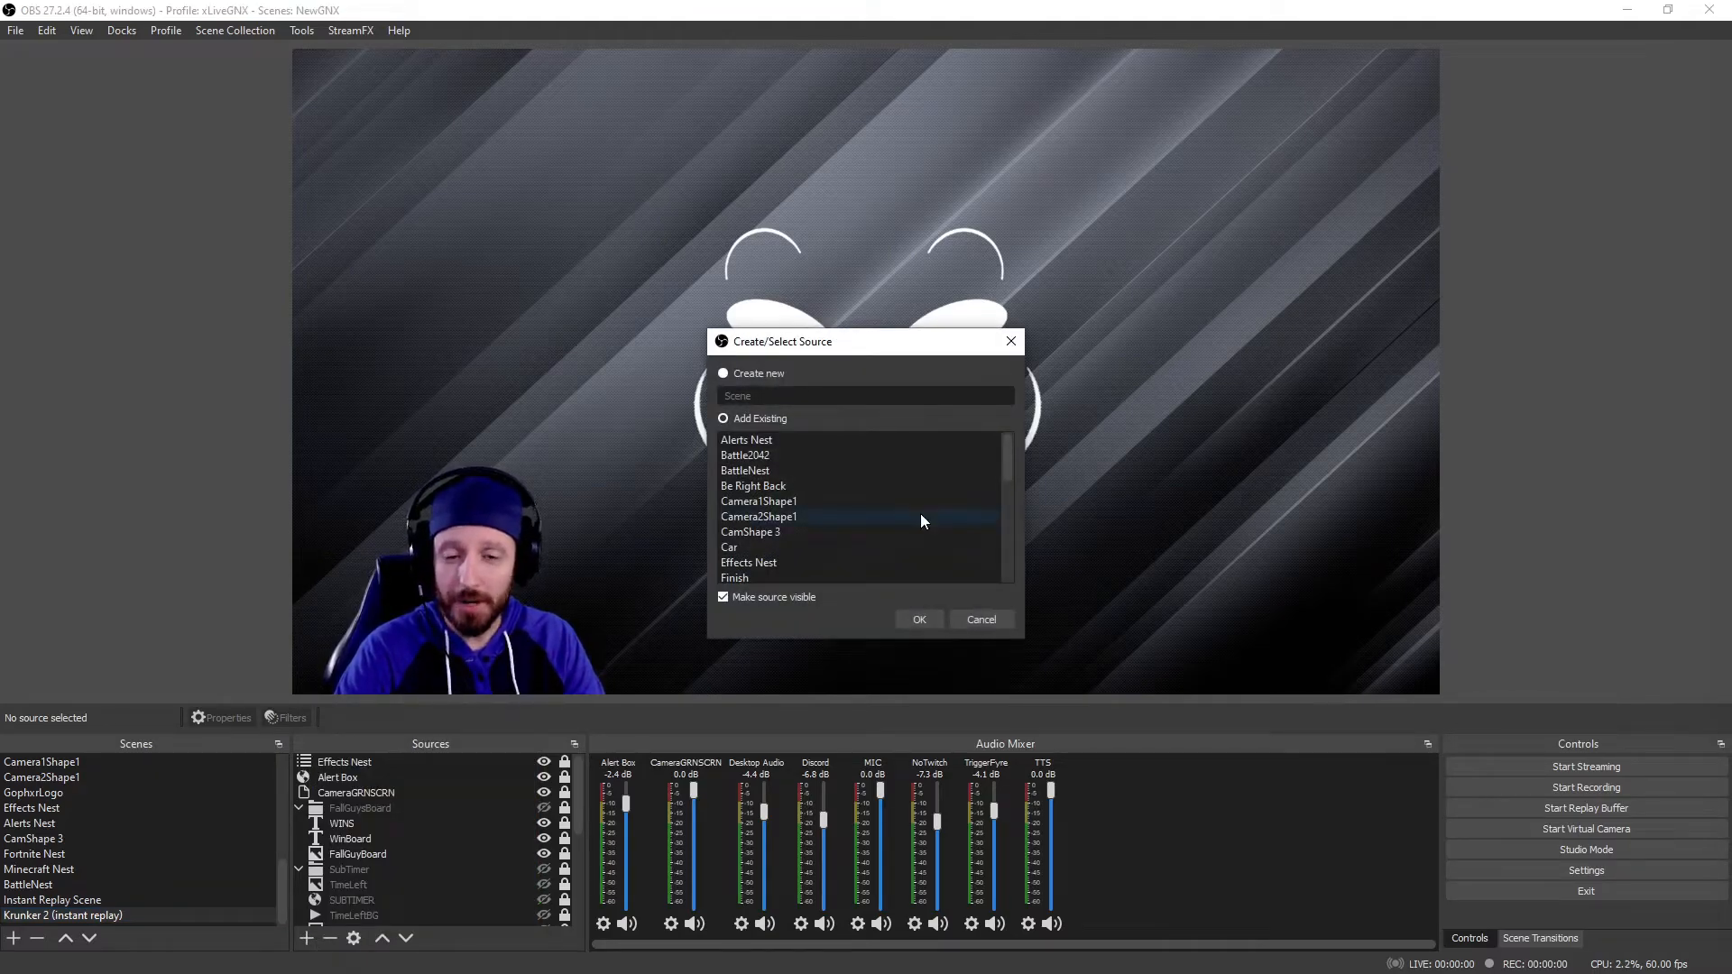
{"action": "scroll", "coordinate": [922, 512], "scroll_direction": "down", "scroll_amount": 6}
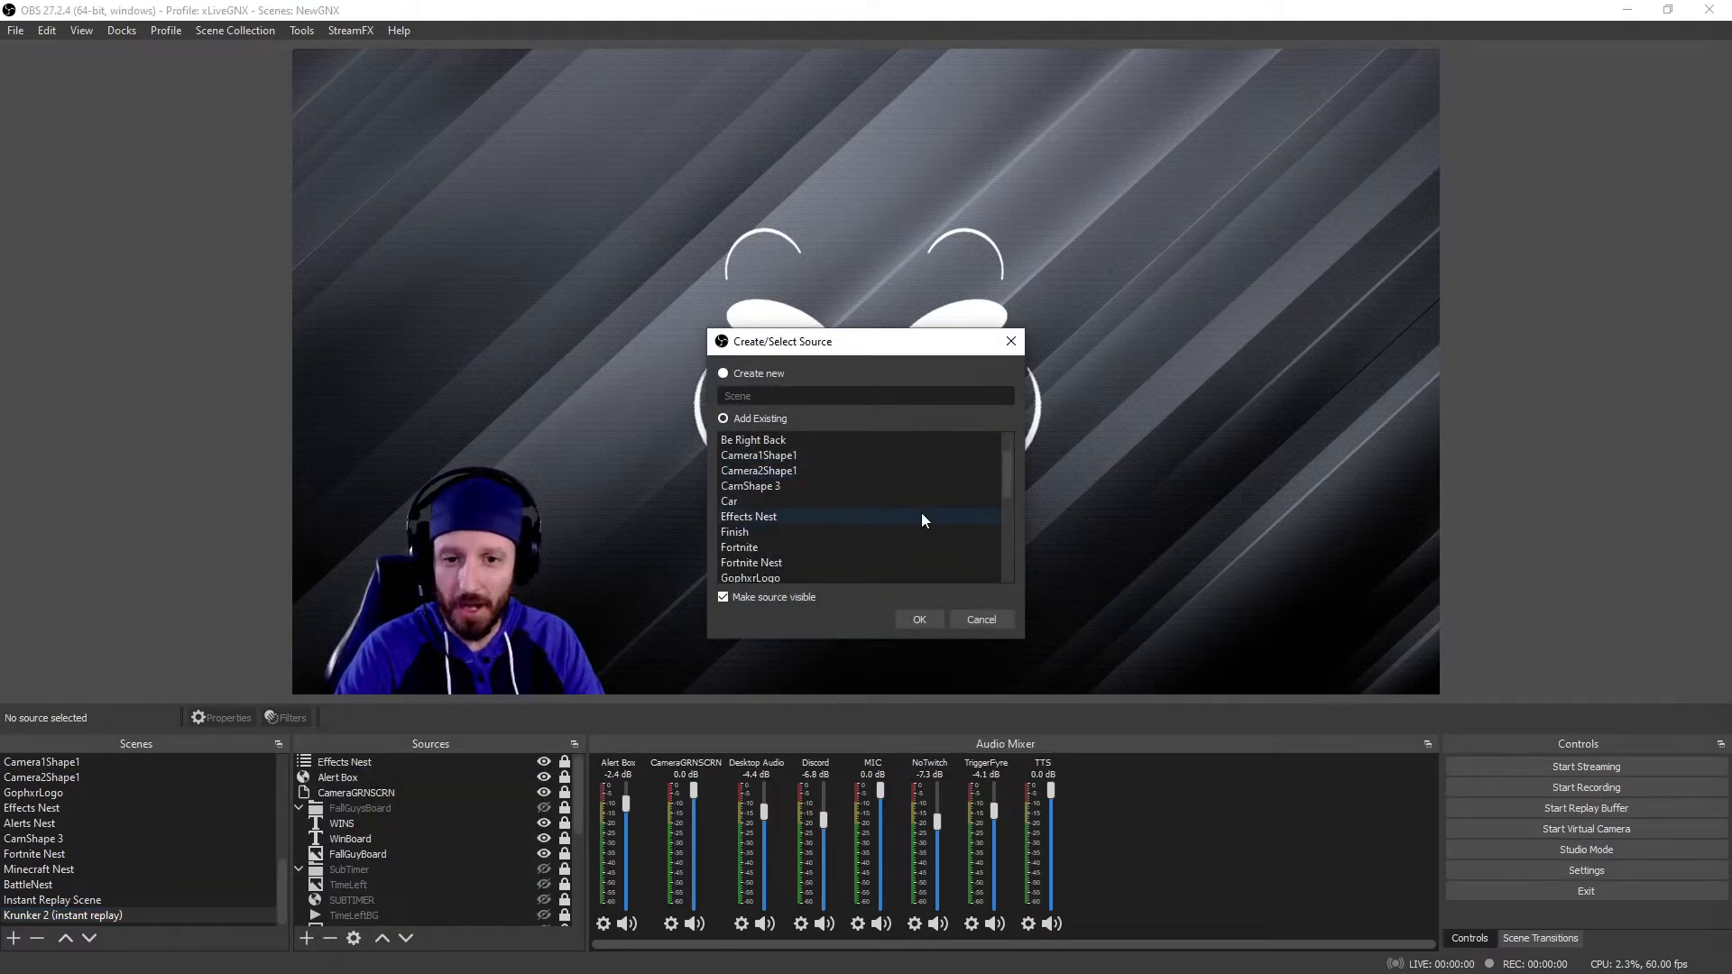
{"action": "scroll", "coordinate": [922, 516], "scroll_direction": "up", "scroll_amount": 3}
{"action": "left_click", "coordinate": [922, 516]}
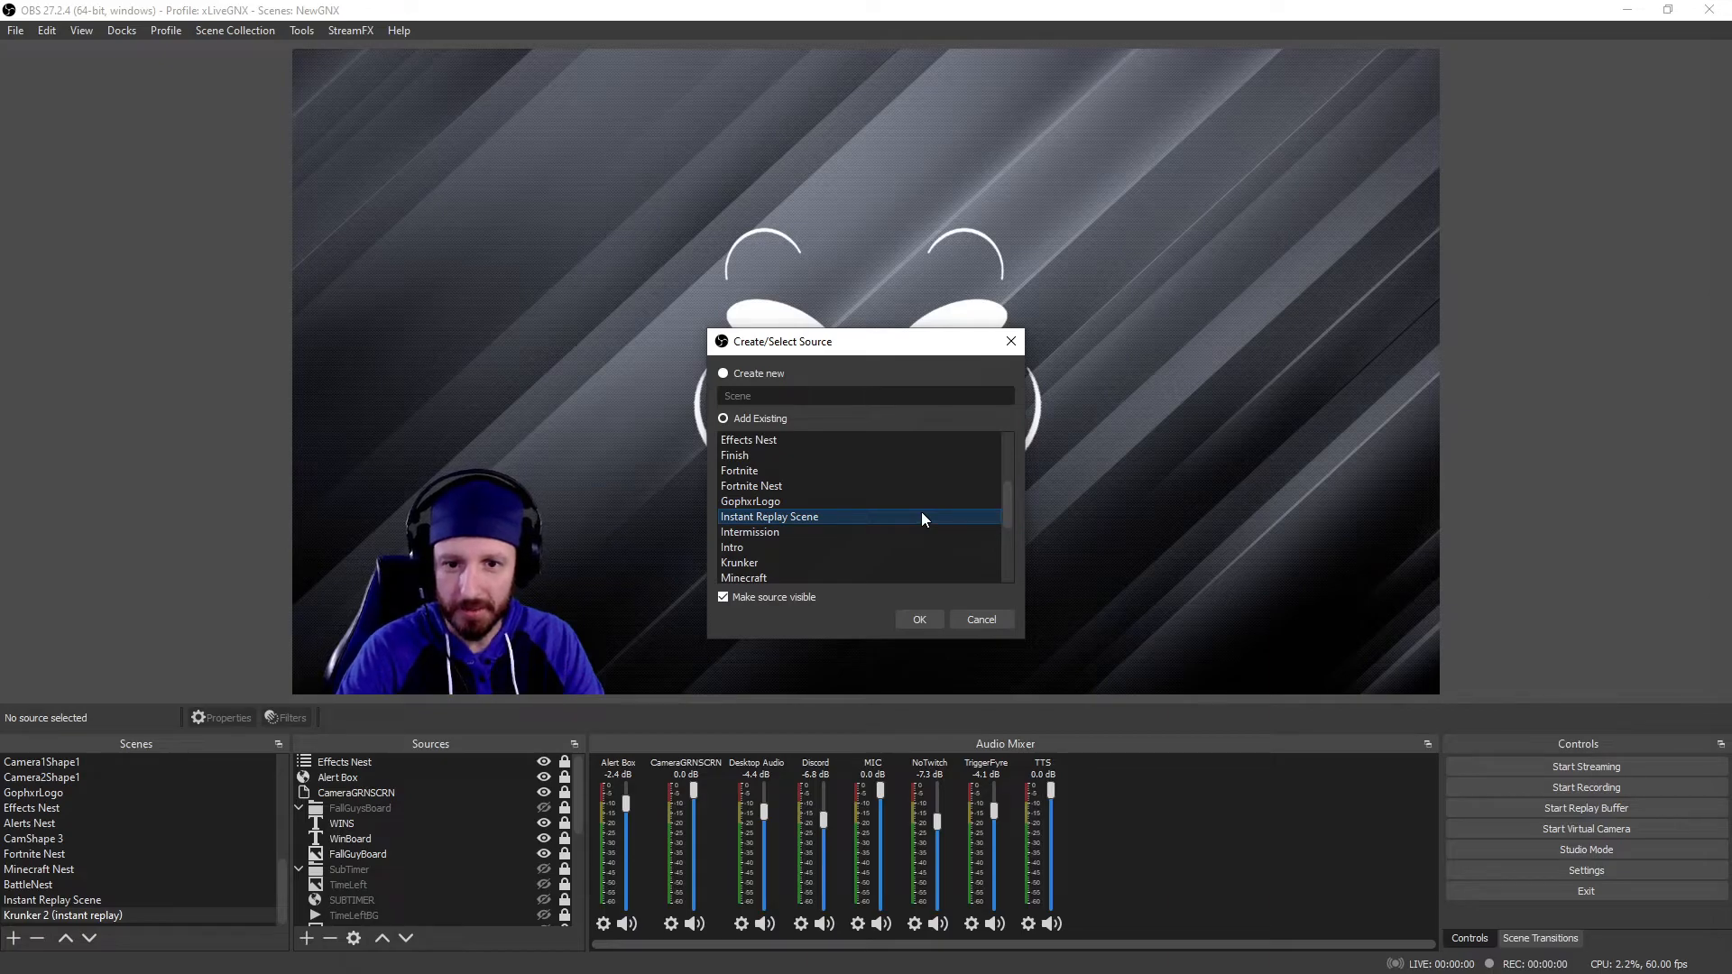
{"action": "left_click", "coordinate": [919, 620]}
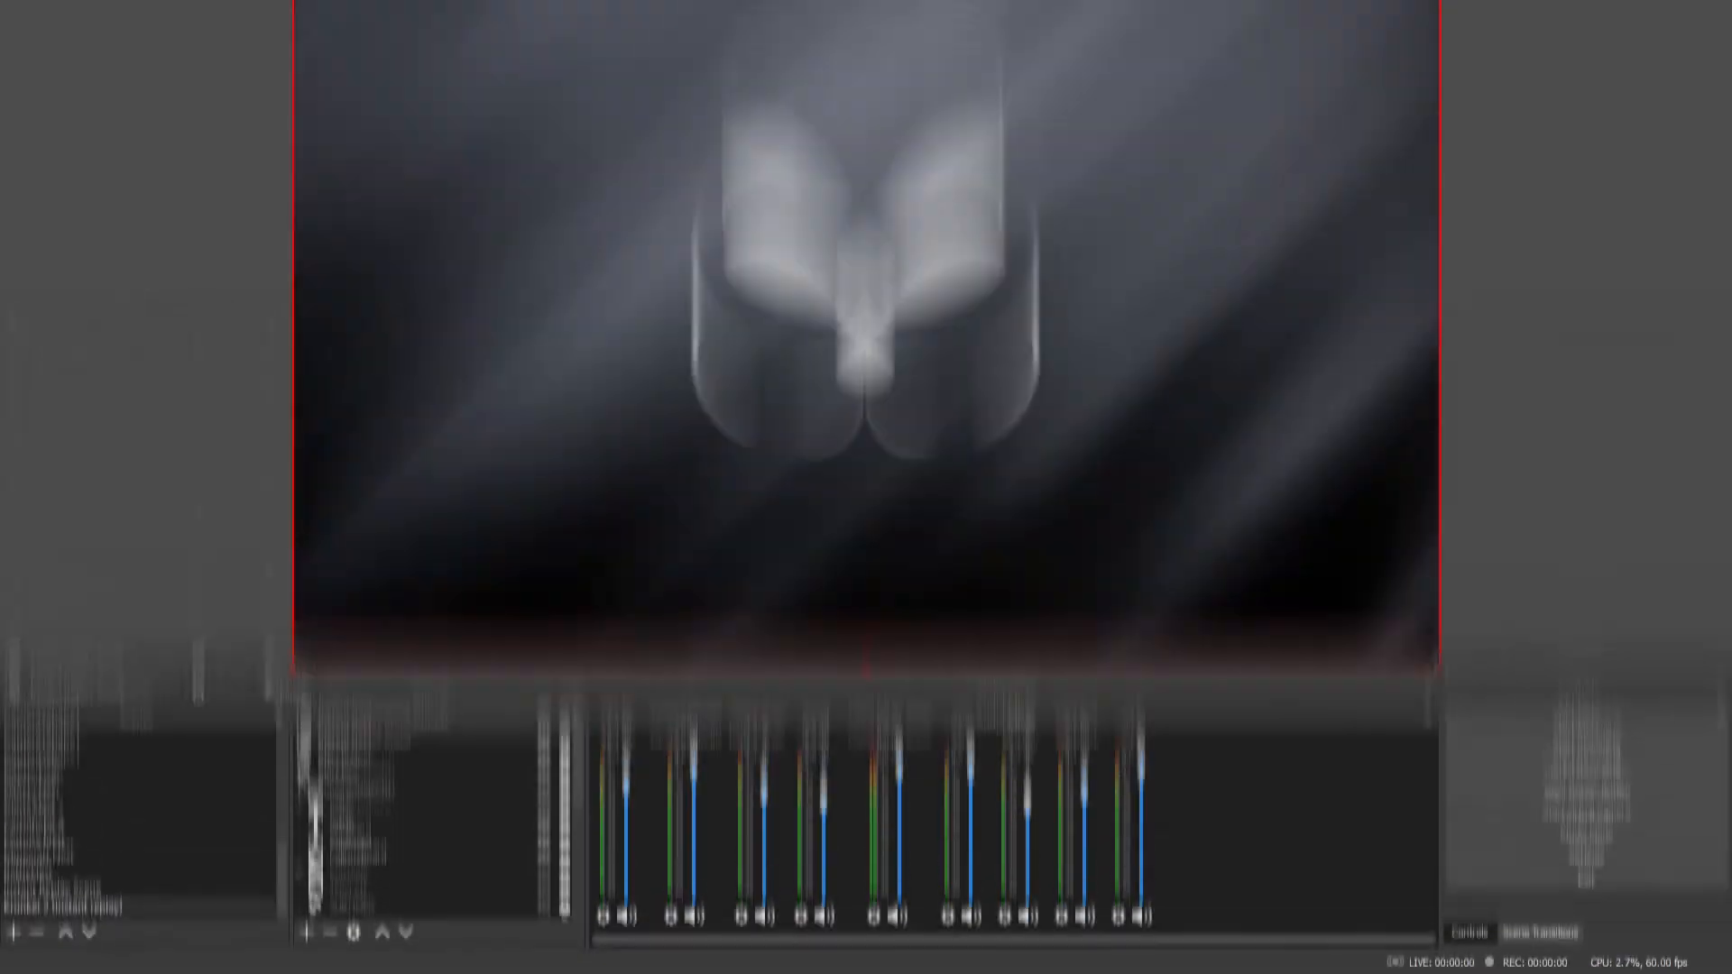
Shrink the Instant Replay Scene source to about 60% of the canvas width and place it right of centre, clear of the camera.
{"action": "left_click_drag", "start_coordinate": [1440, 695], "coordinate": [1031, 510]}
{"action": "left_click_drag", "start_coordinate": [908, 458], "coordinate": [904, 453]}
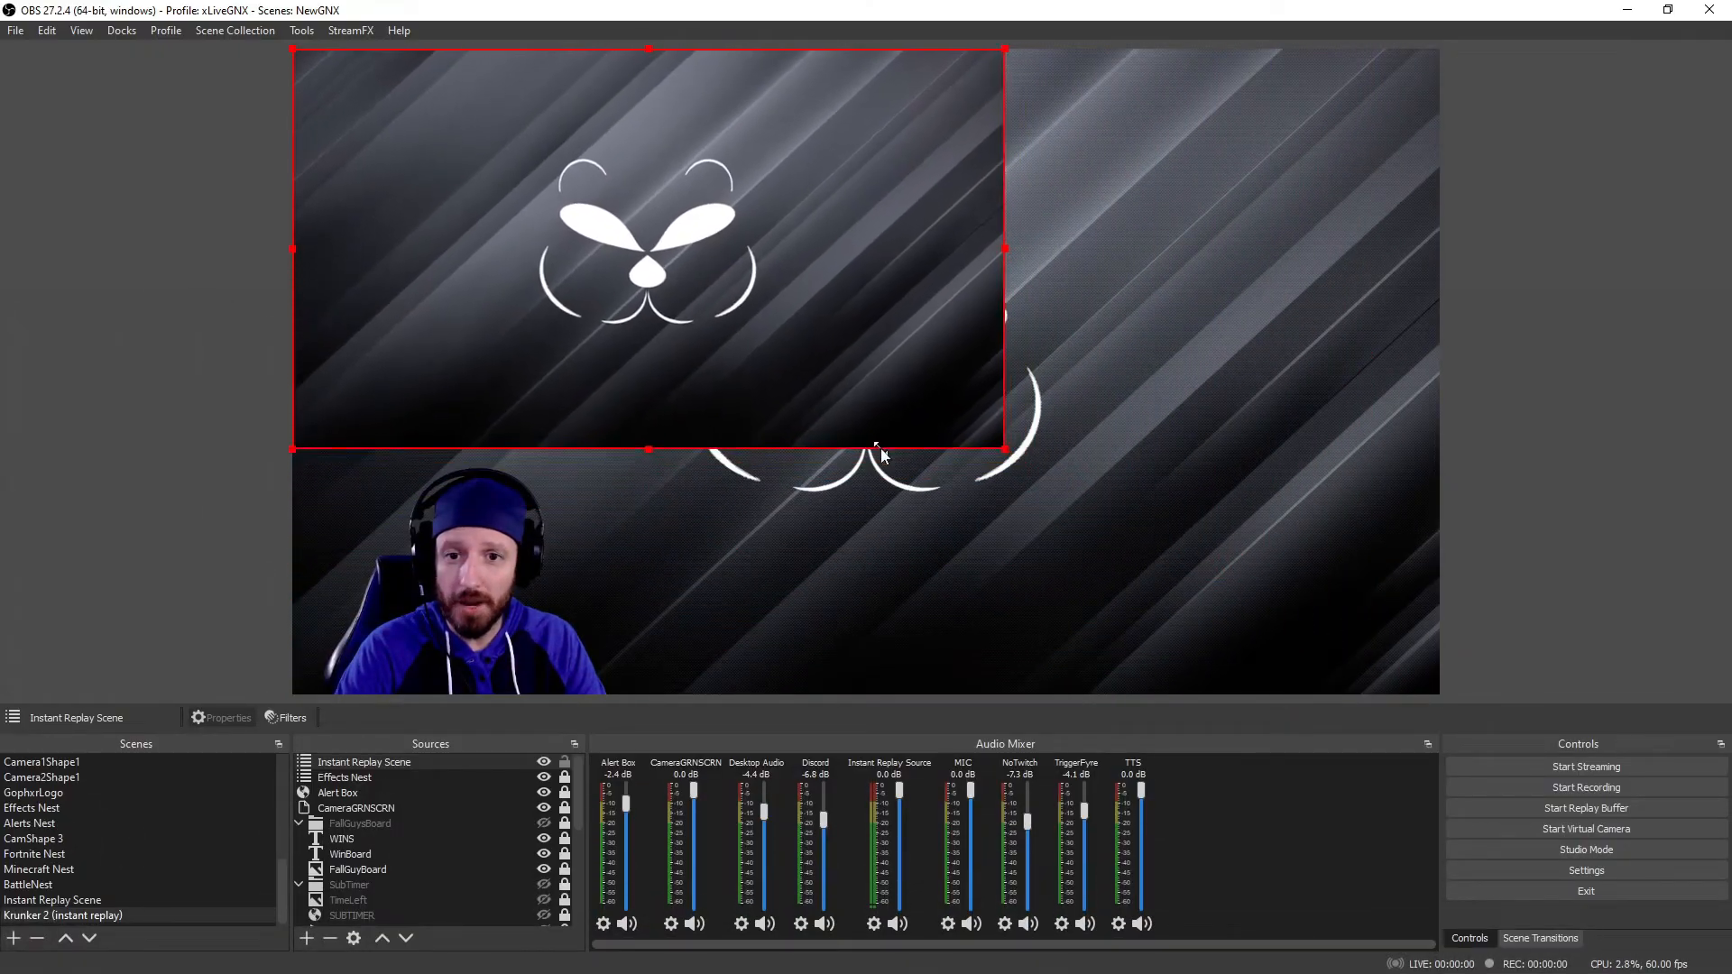
{"action": "left_click_drag", "start_coordinate": [559, 294], "coordinate": [886, 388]}
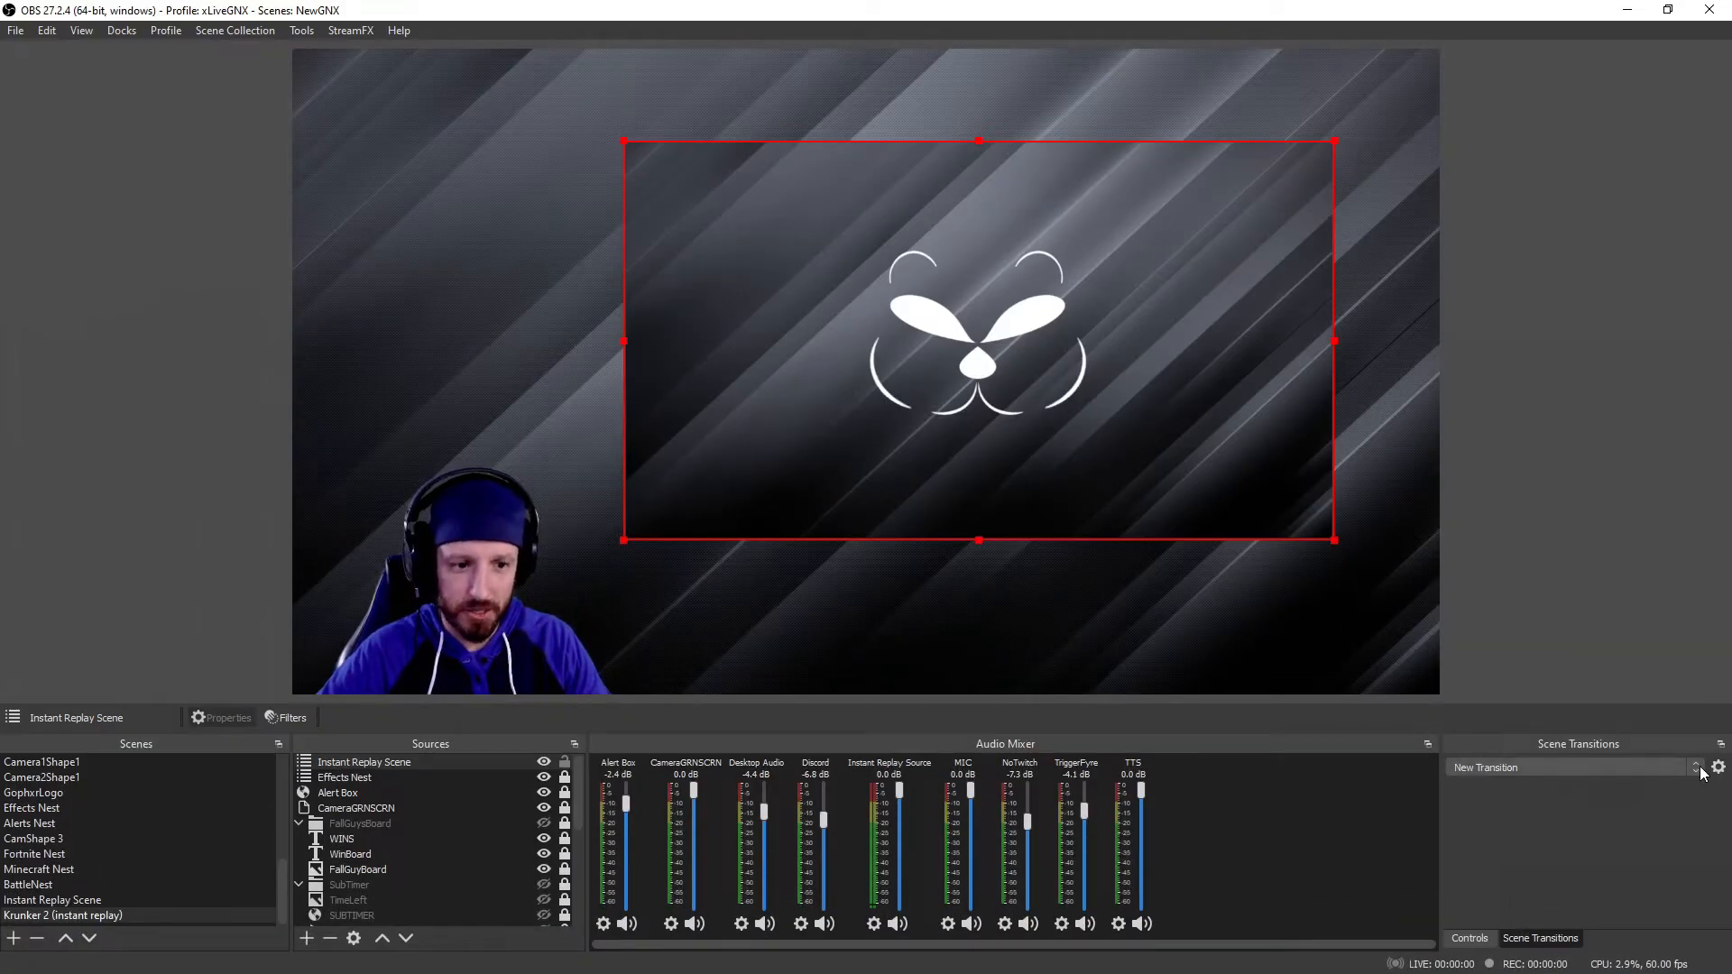
Choose Move as the scene transition.
{"action": "left_click", "coordinate": [1697, 768]}
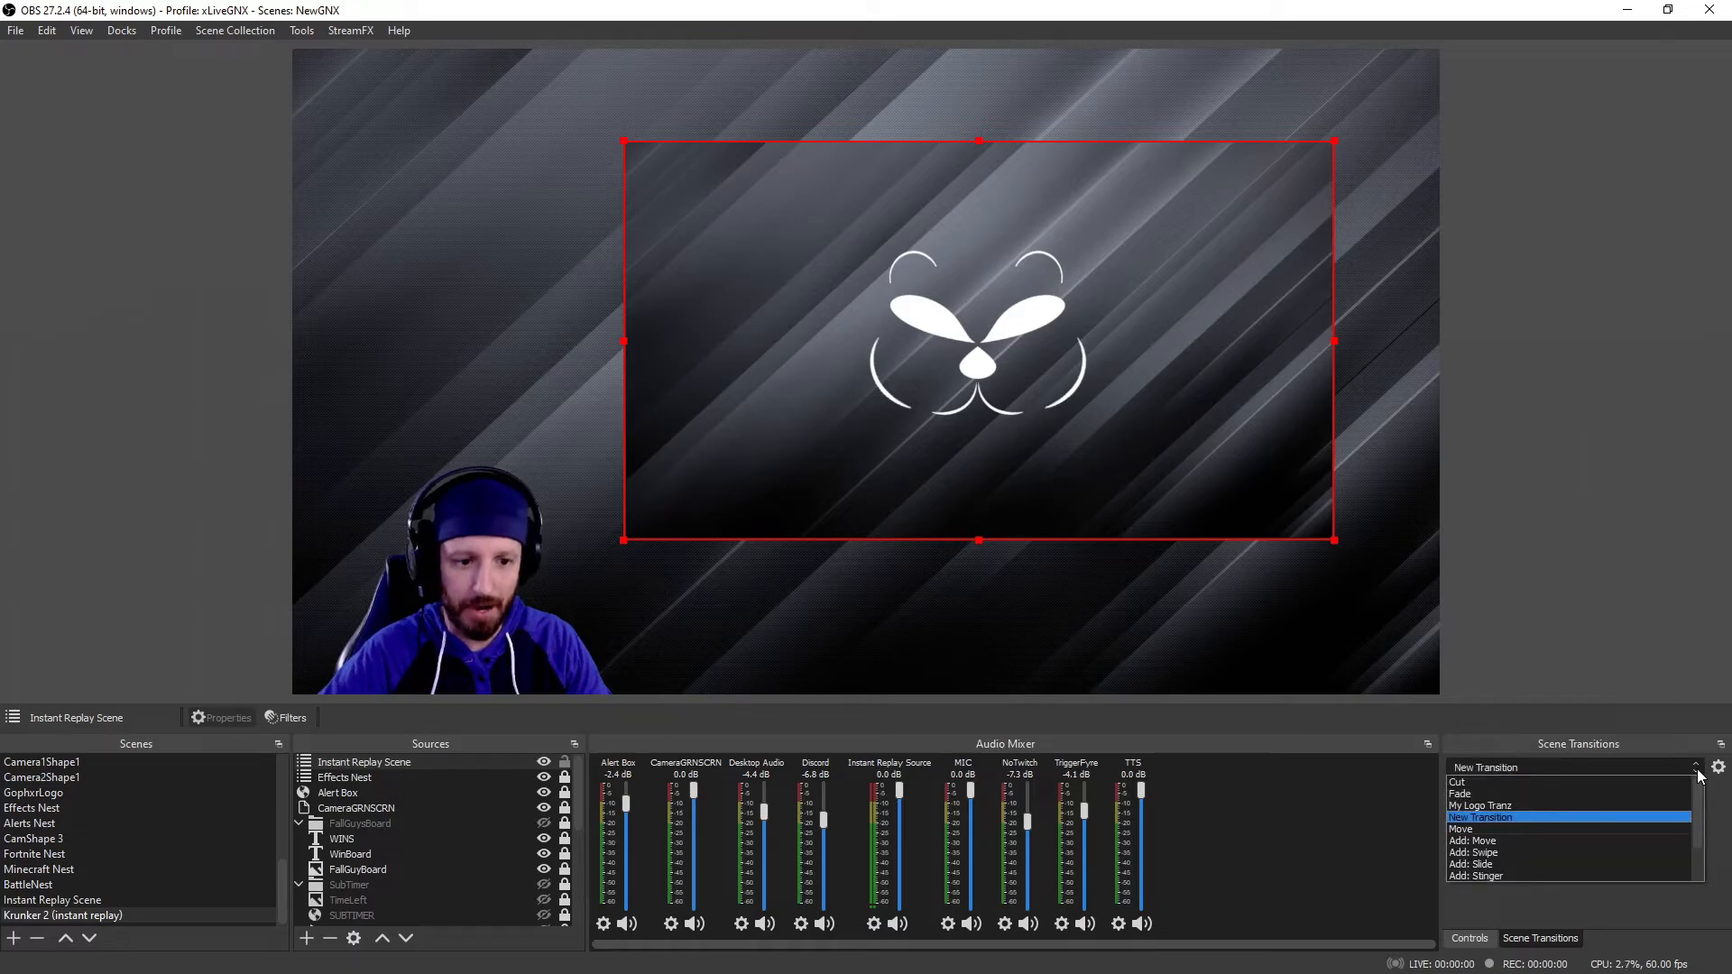
{"action": "left_click", "coordinate": [1503, 828]}
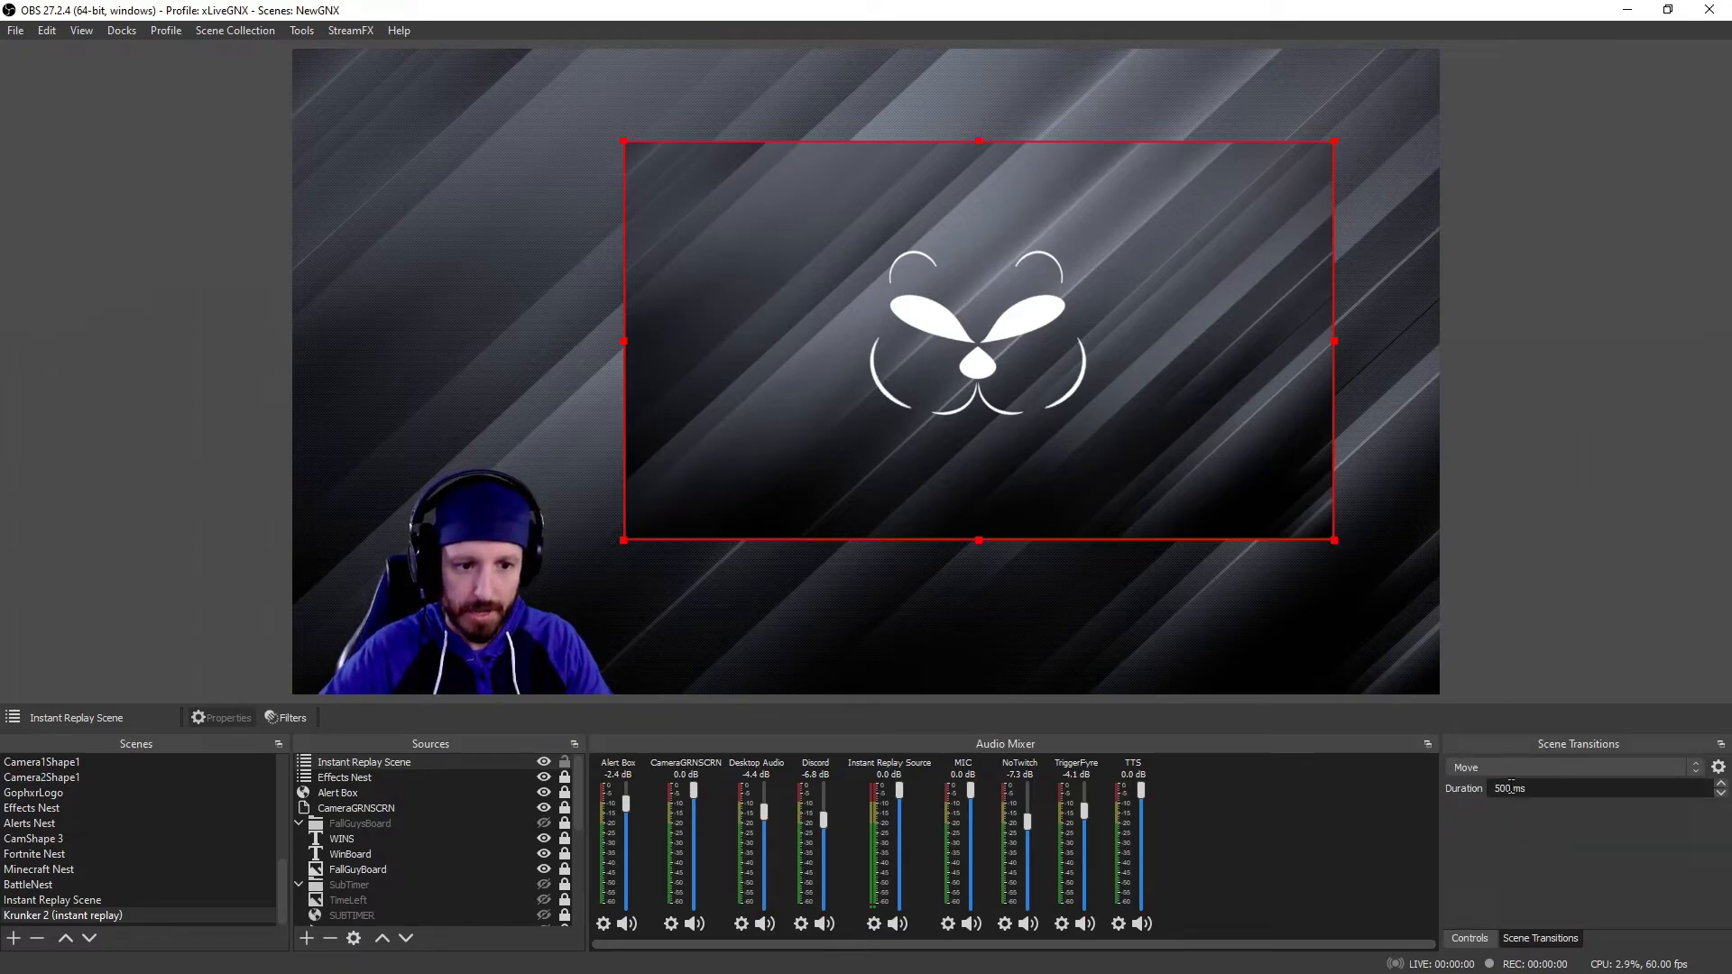
{"action": "left_click", "coordinate": [1678, 768]}
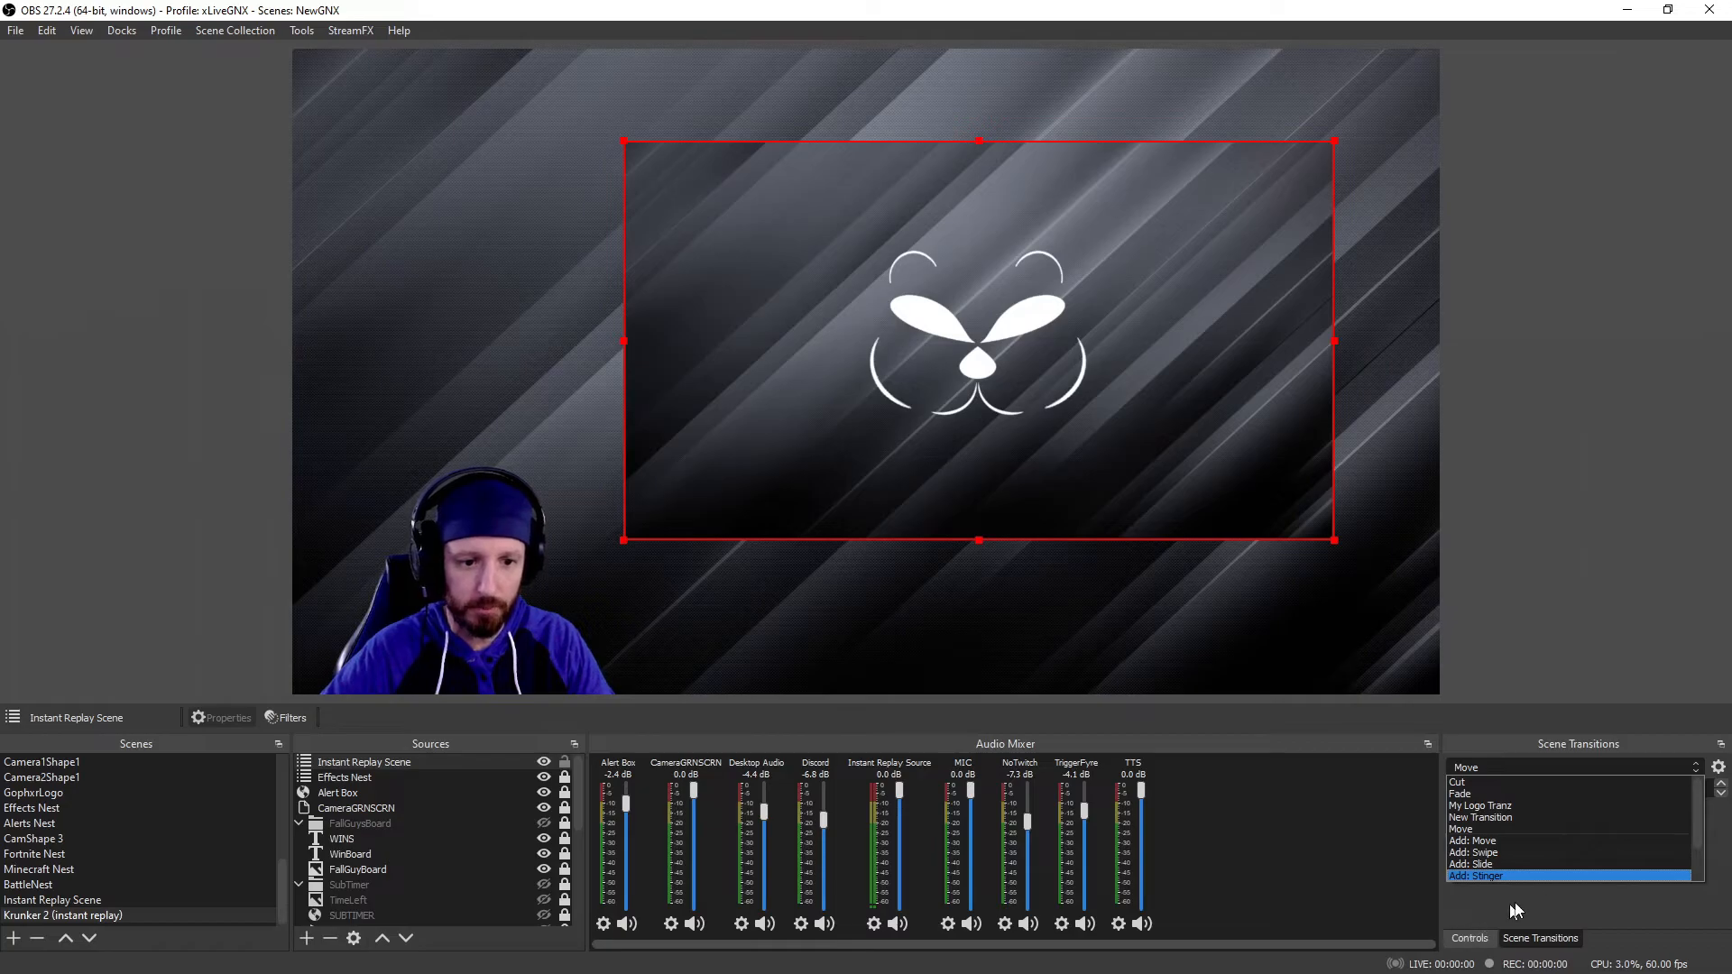
{"action": "left_click", "coordinate": [1629, 720]}
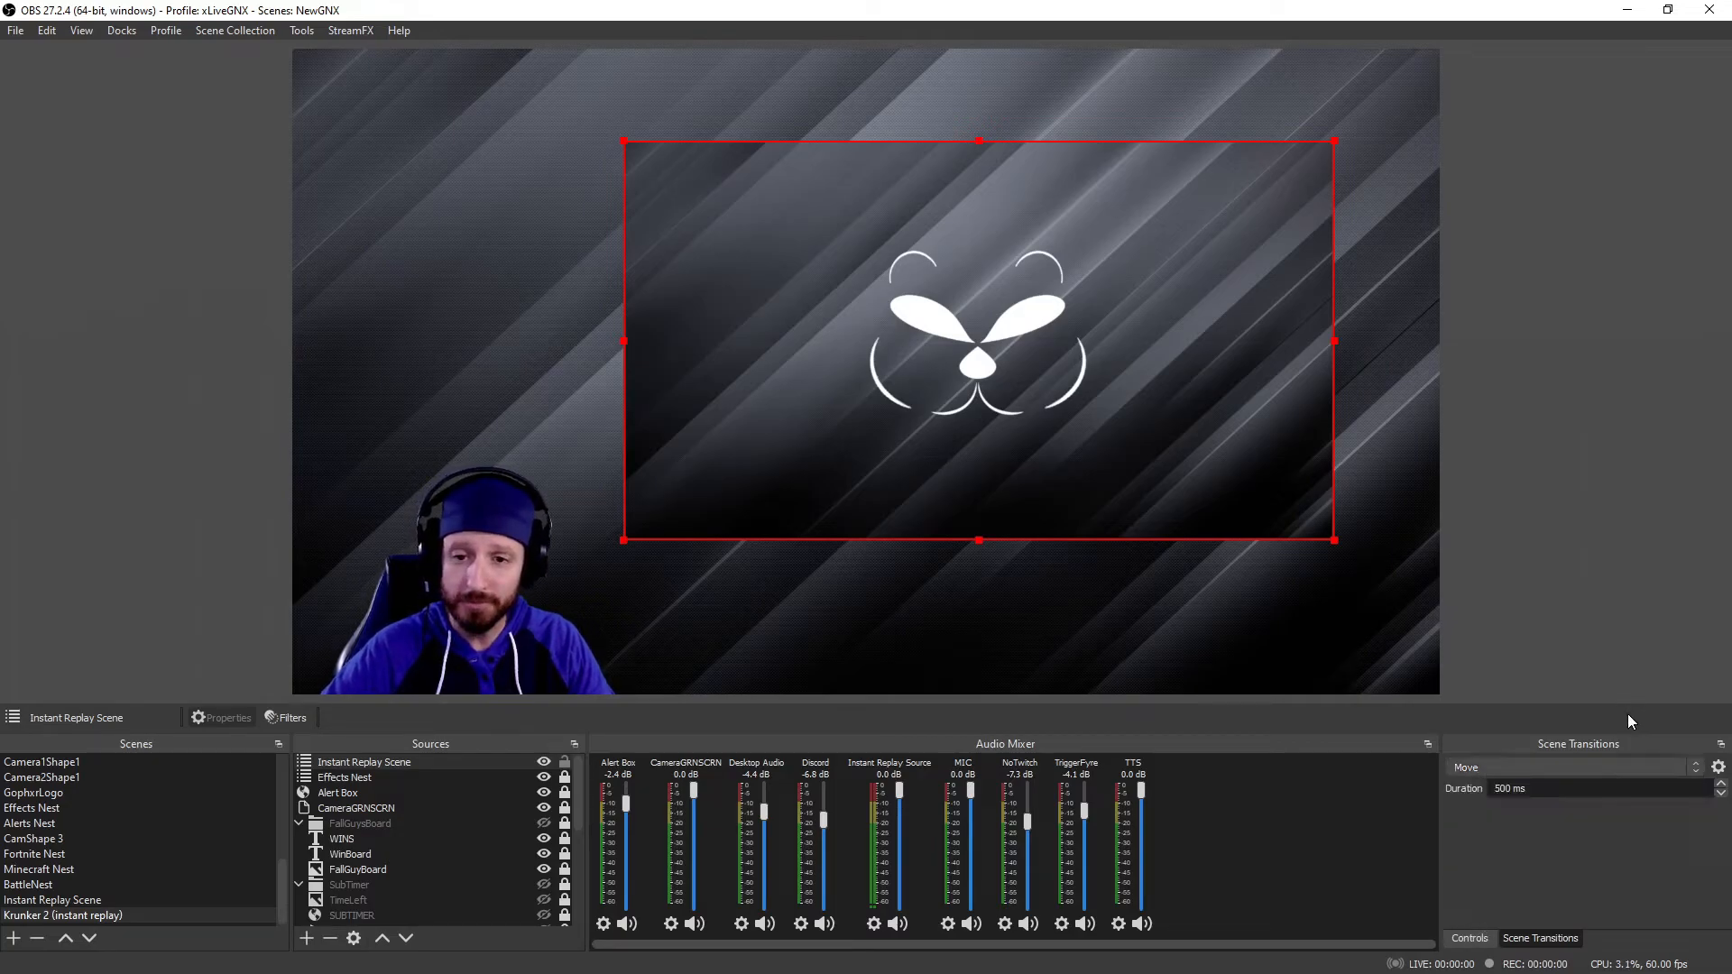
Set the easing function for appearing items to Circular in the Move transition's properties.
{"action": "left_click", "coordinate": [1719, 769]}
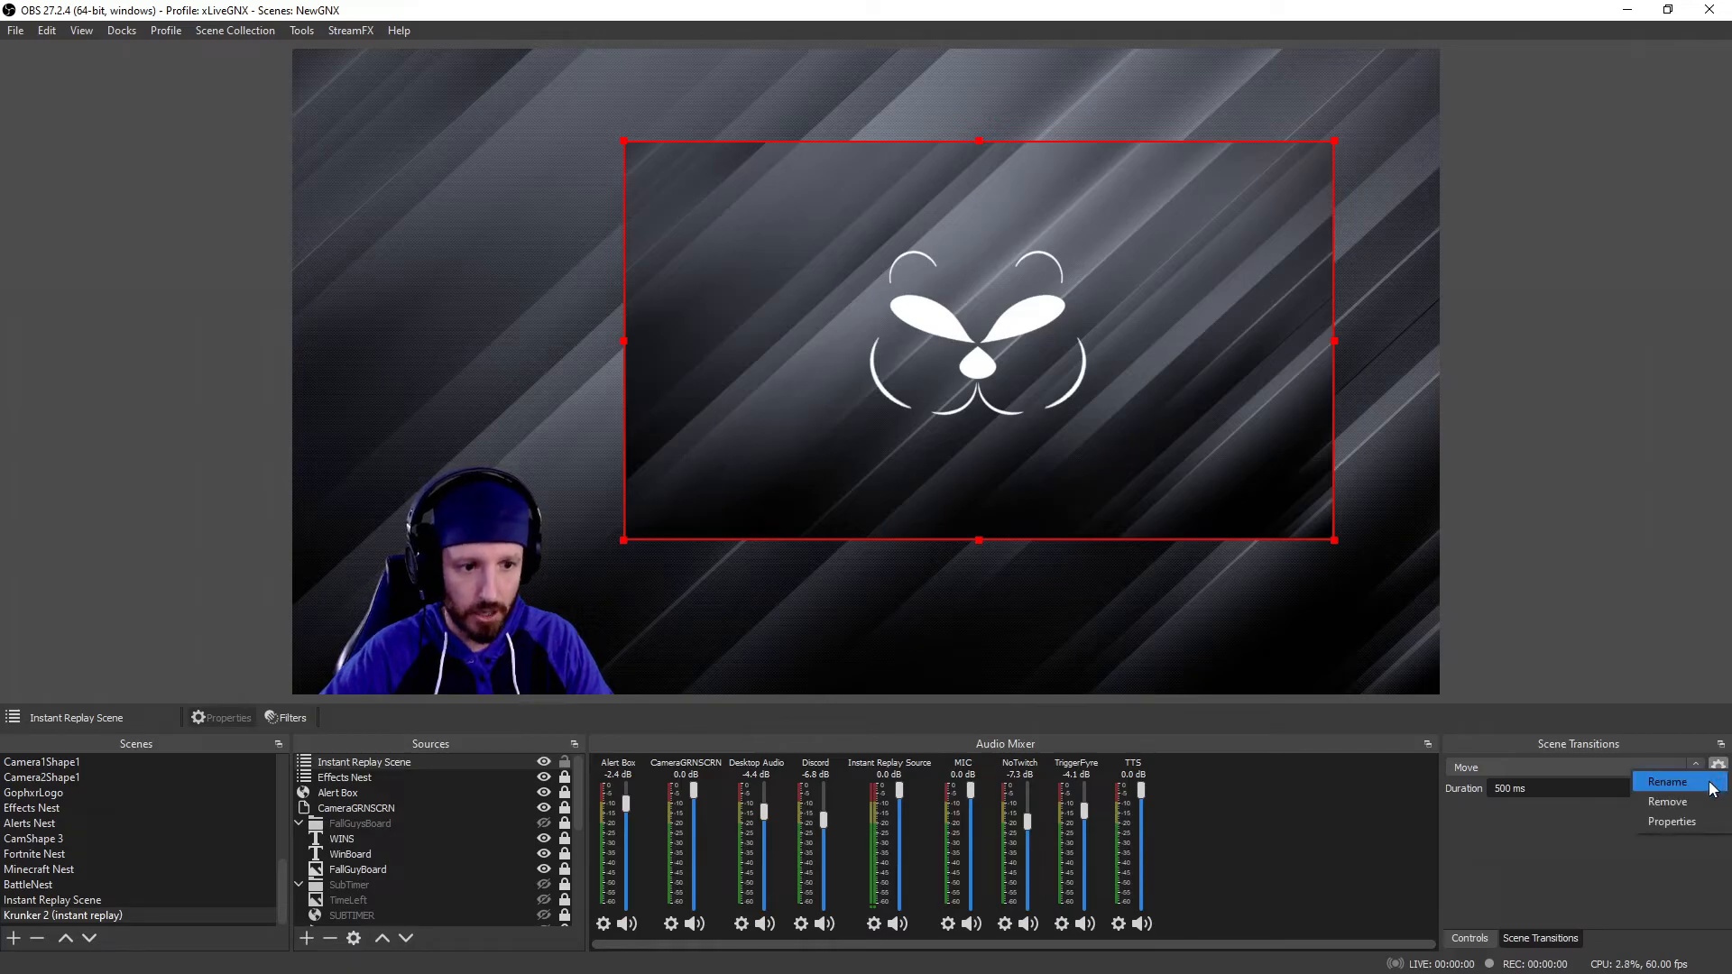
{"action": "left_click", "coordinate": [1678, 821]}
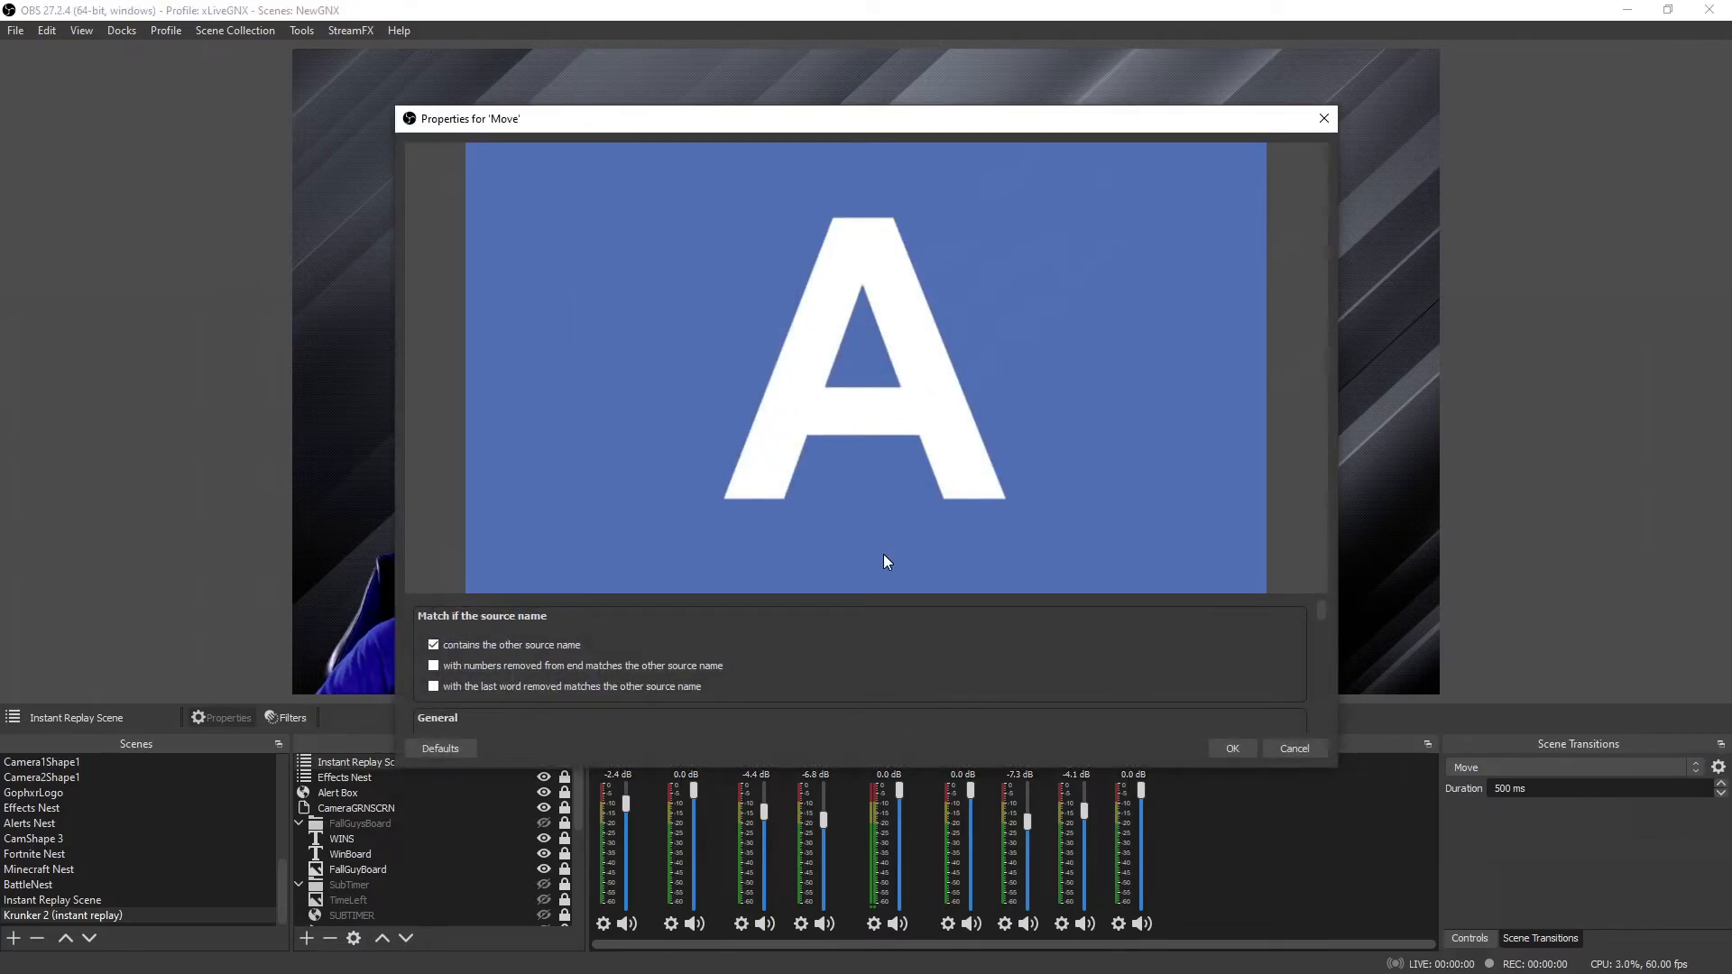
{"action": "scroll", "coordinate": [876, 616], "scroll_direction": "down", "scroll_amount": 6}
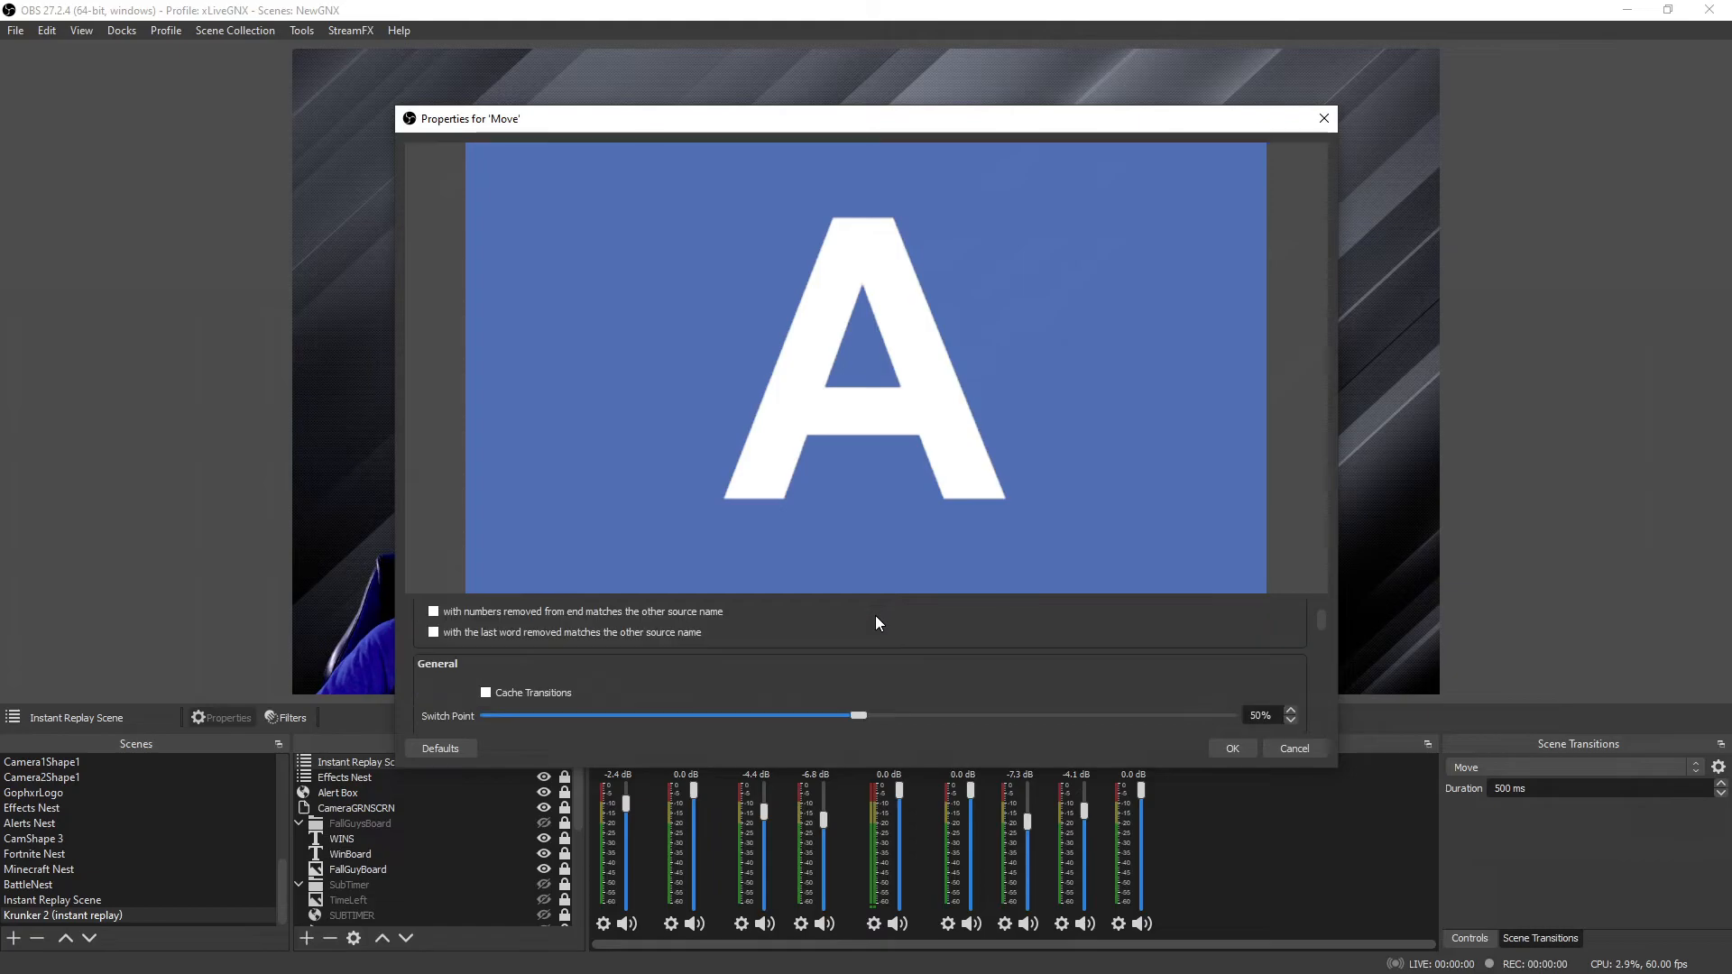
{"action": "scroll", "coordinate": [876, 615], "scroll_direction": "down", "scroll_amount": 3}
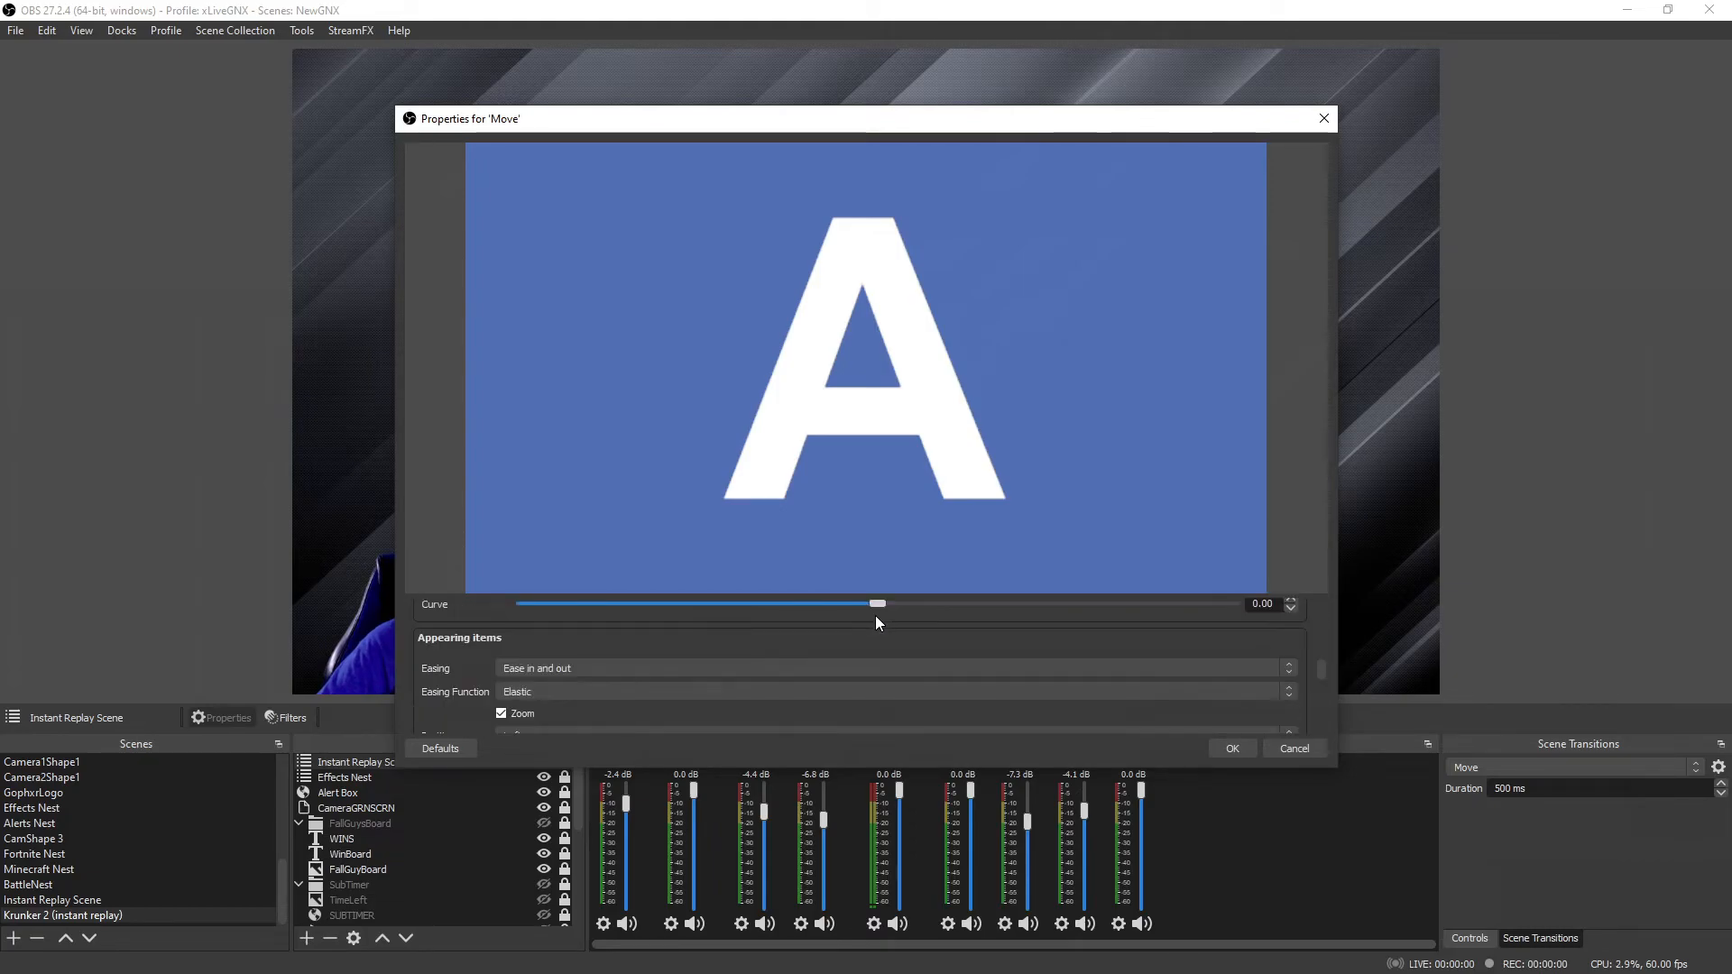
{"action": "left_click", "coordinate": [530, 692]}
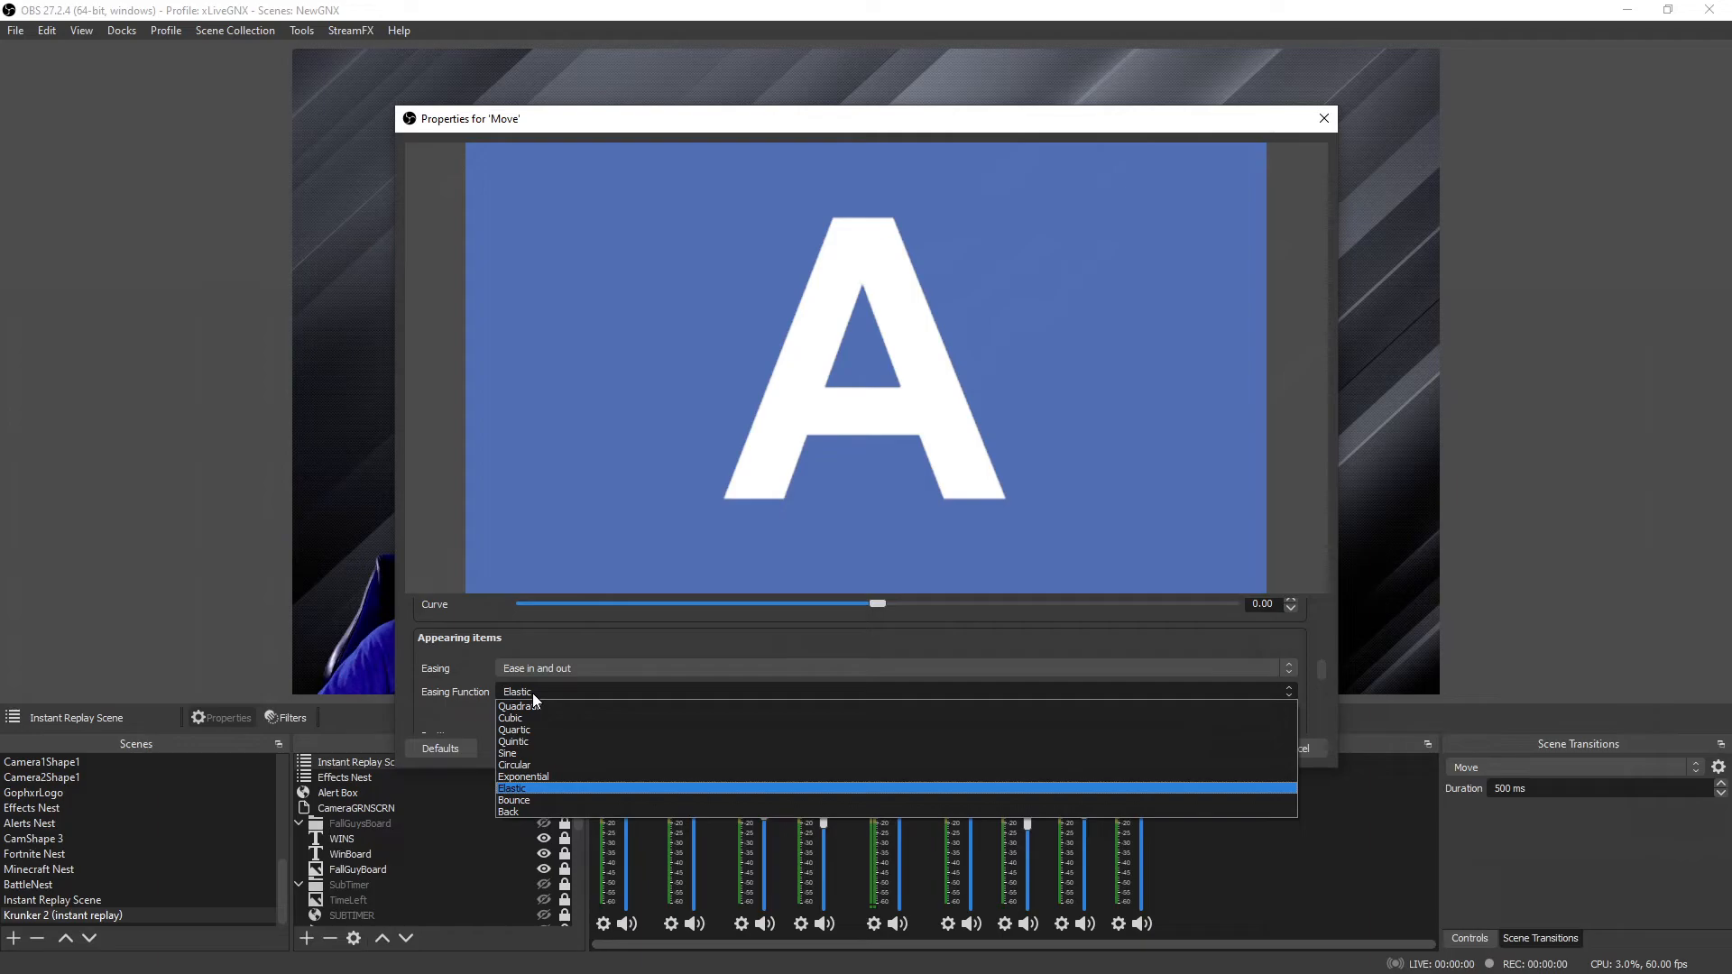
{"action": "left_click", "coordinate": [514, 765]}
{"action": "scroll", "coordinate": [552, 700], "scroll_direction": "down", "scroll_amount": 1}
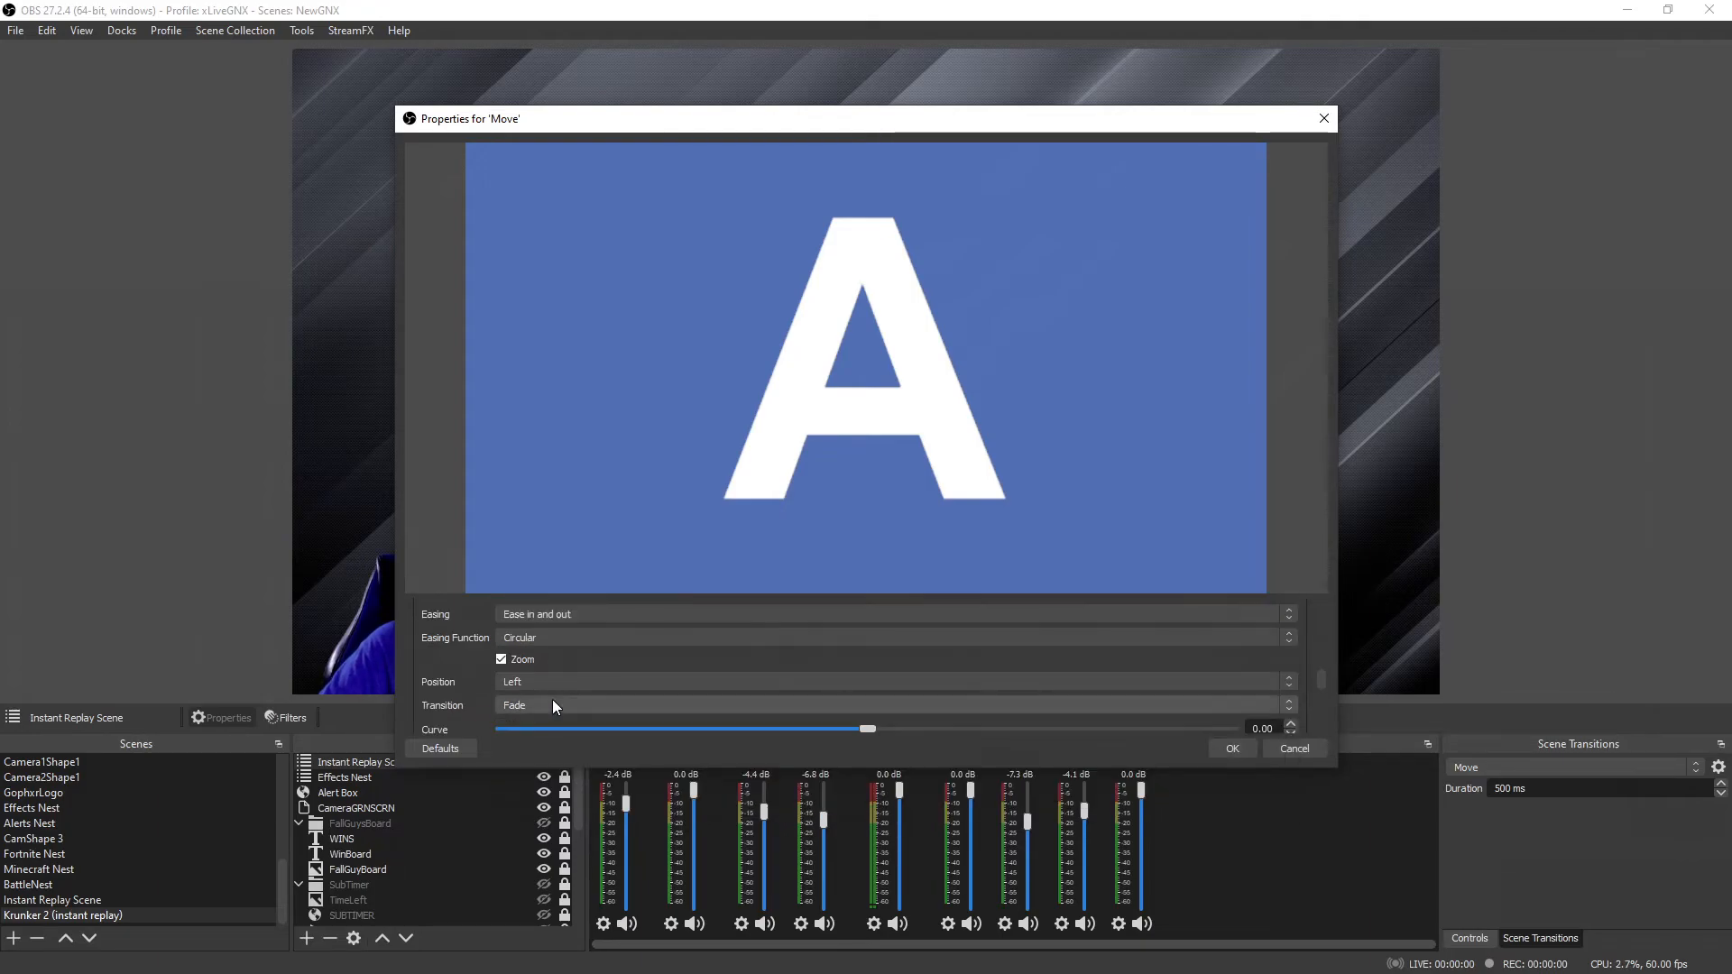
Set both the position and the transition of the Move transition's appearing items to None.
{"action": "left_click", "coordinate": [501, 660]}
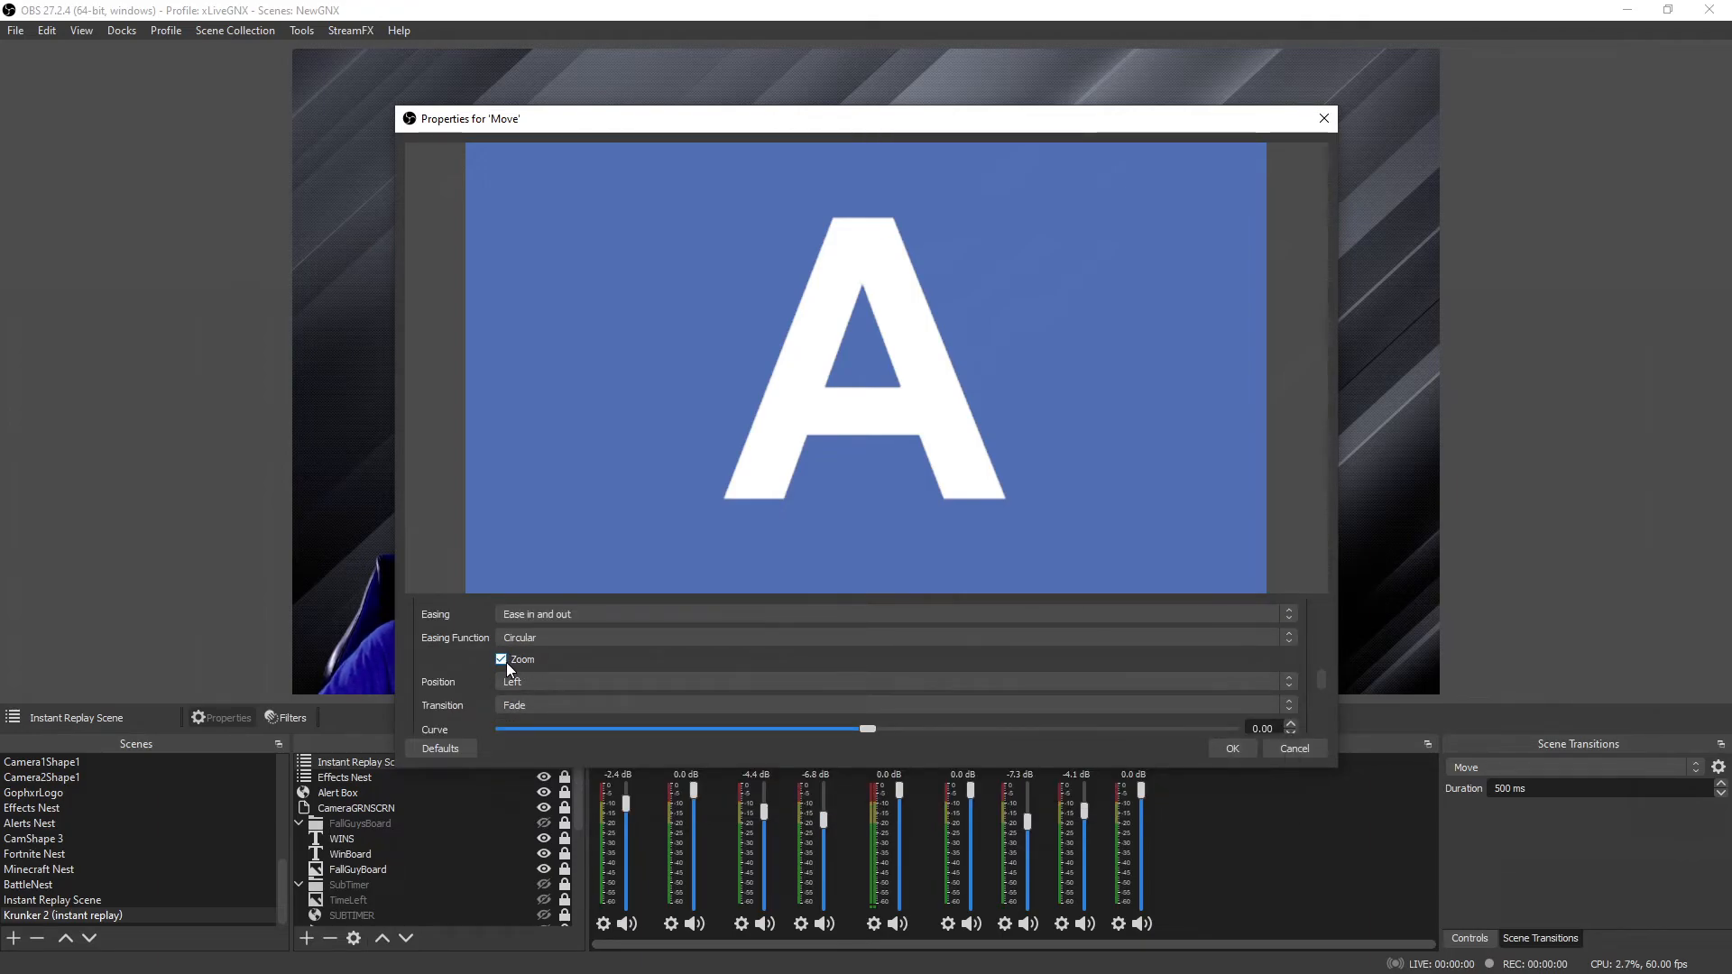
{"action": "left_click", "coordinate": [539, 684]}
{"action": "left_click", "coordinate": [540, 696]}
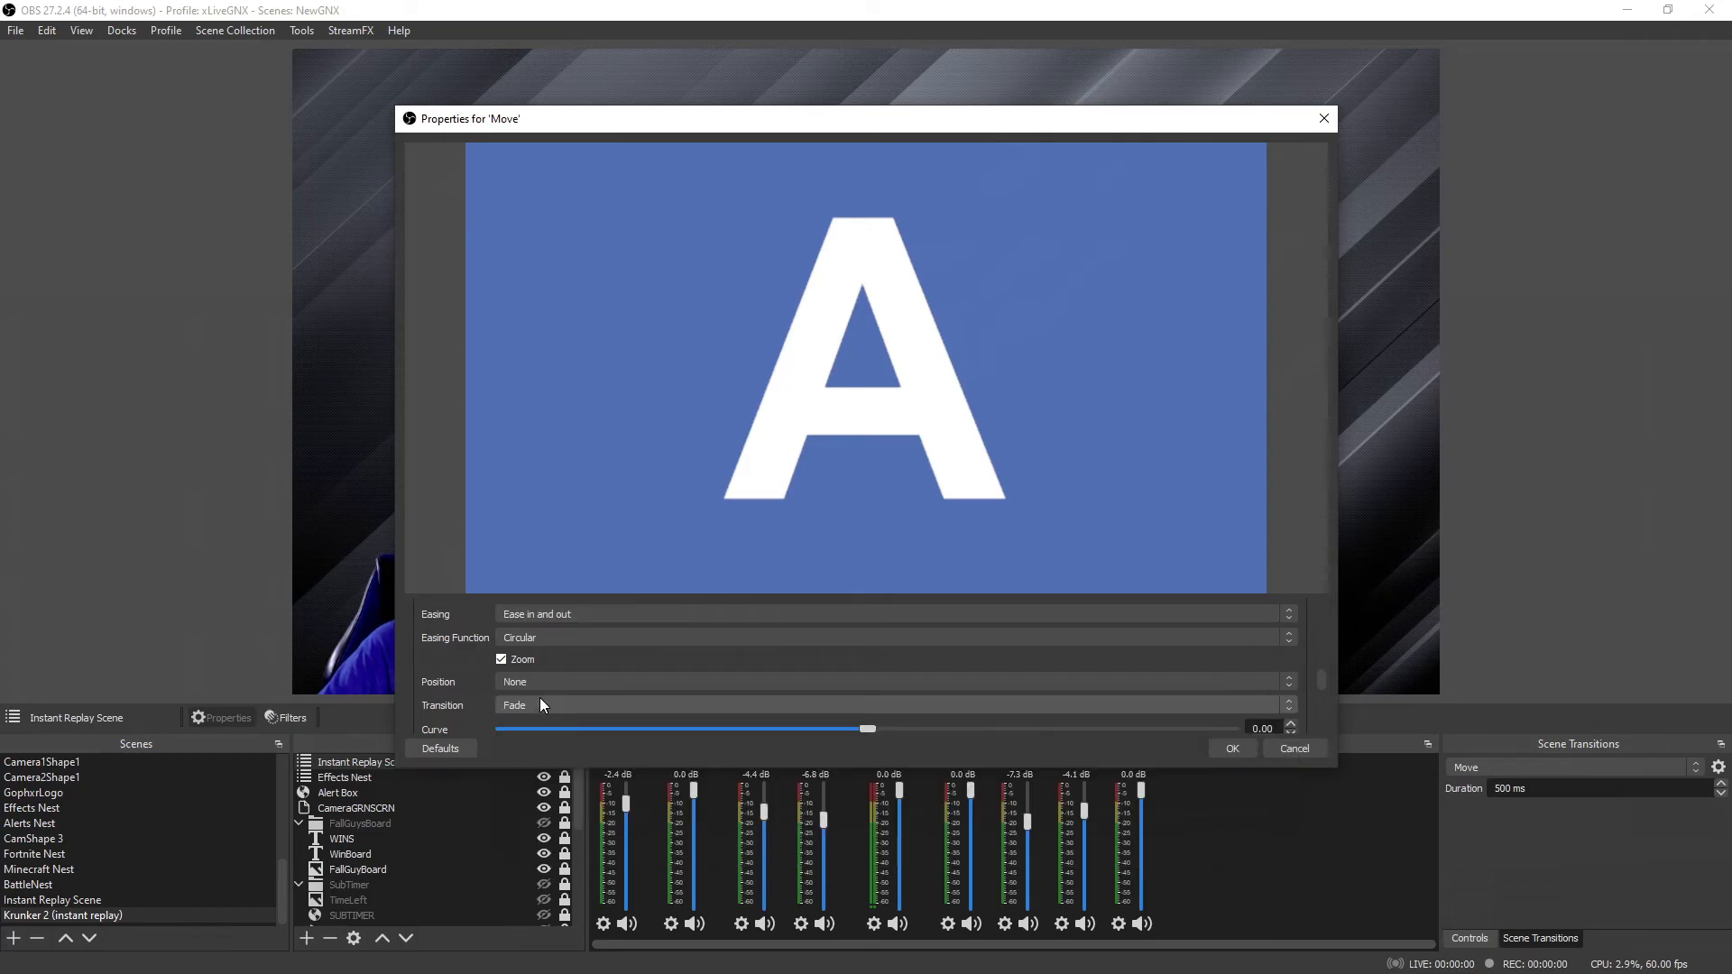
{"action": "left_click", "coordinate": [544, 706]}
{"action": "left_click", "coordinate": [543, 721]}
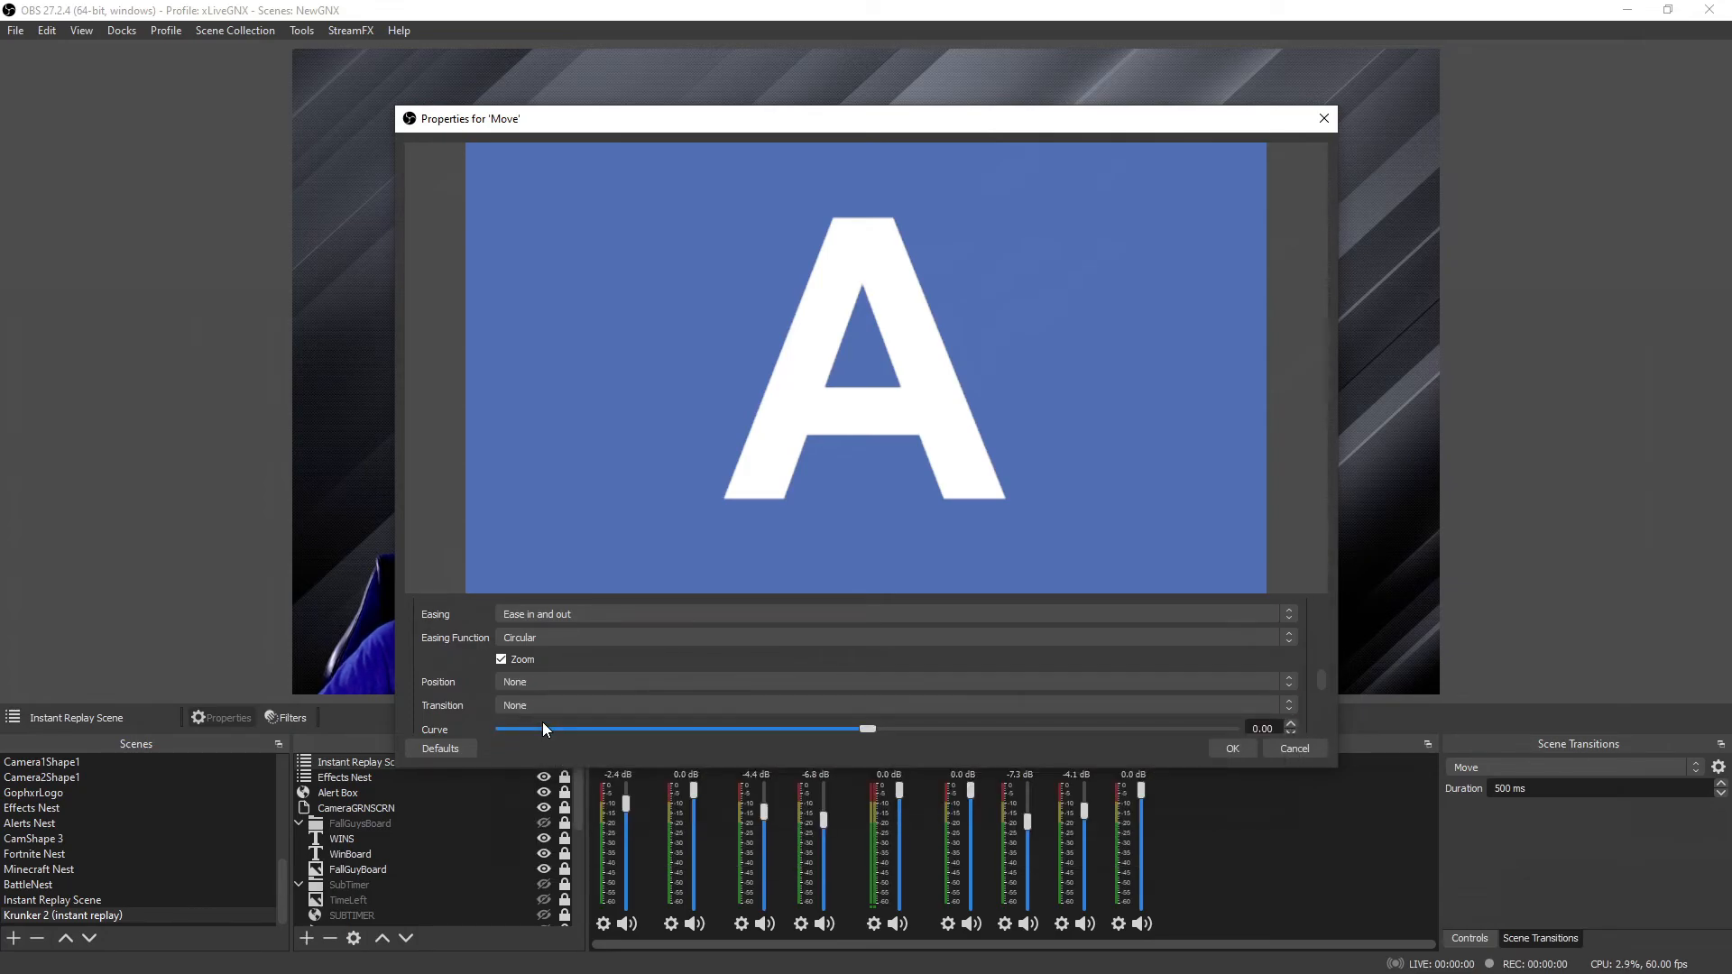
{"action": "scroll", "coordinate": [976, 730], "scroll_direction": "down", "scroll_amount": 1}
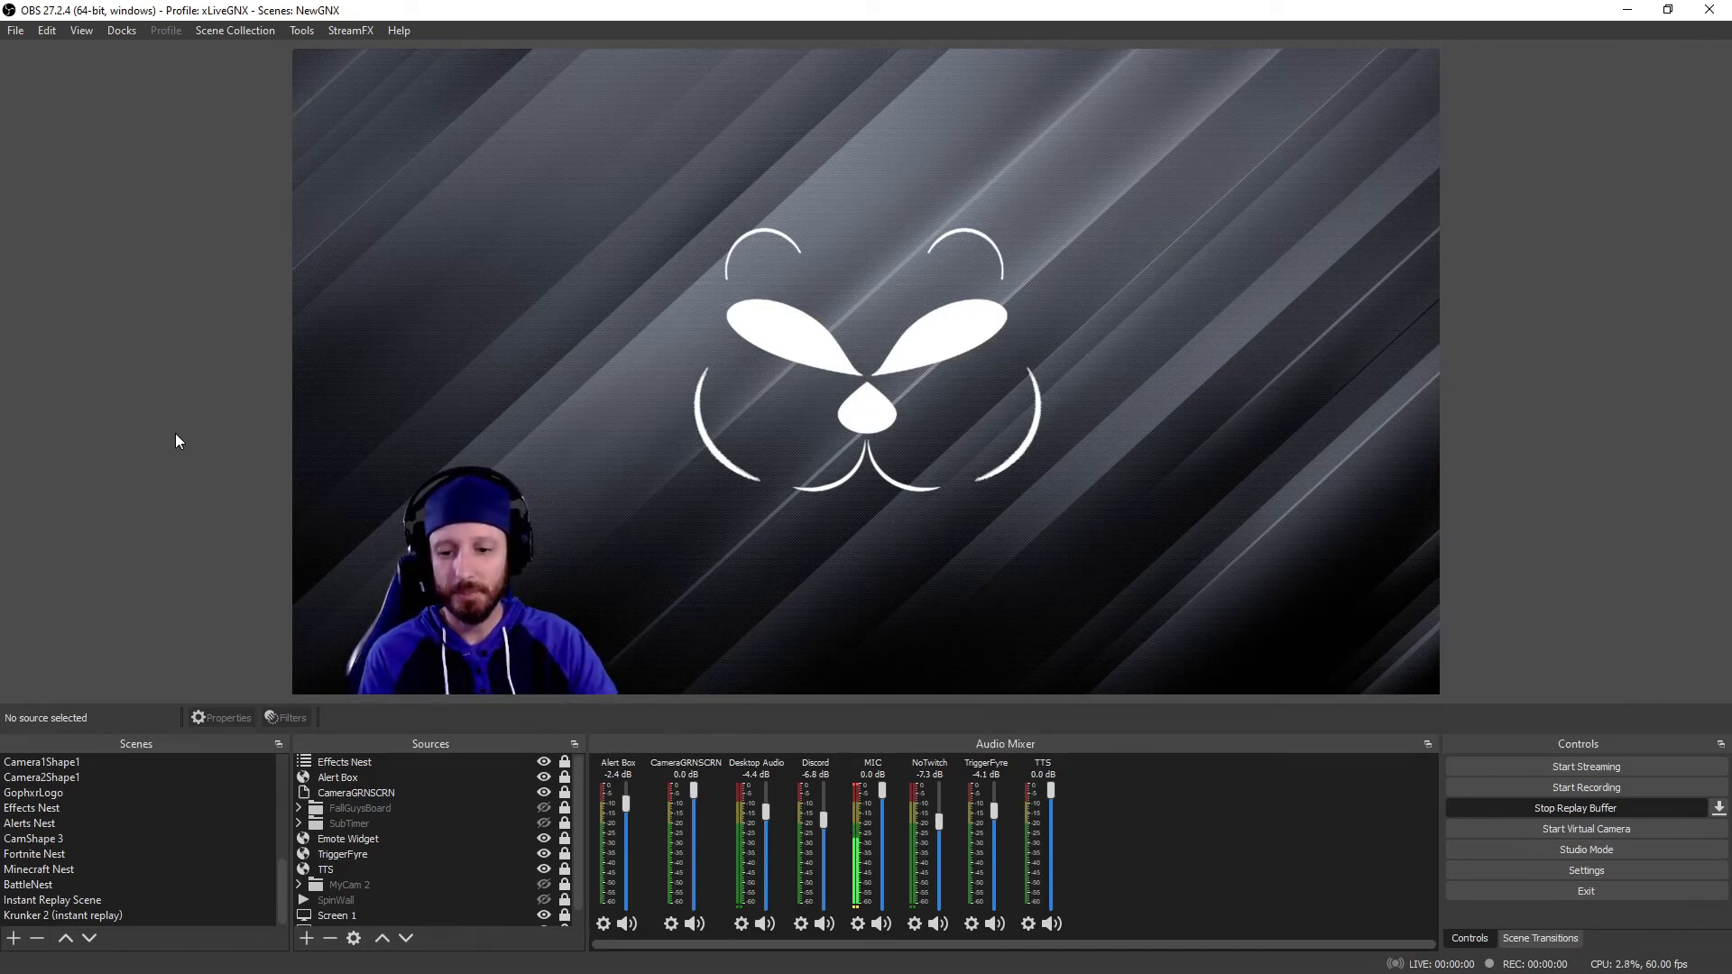
Trigger an instant replay save by hotkey and switch to the Krunker 2 (instant replay) scene to play it.
{"action": "key", "text": "F9"}
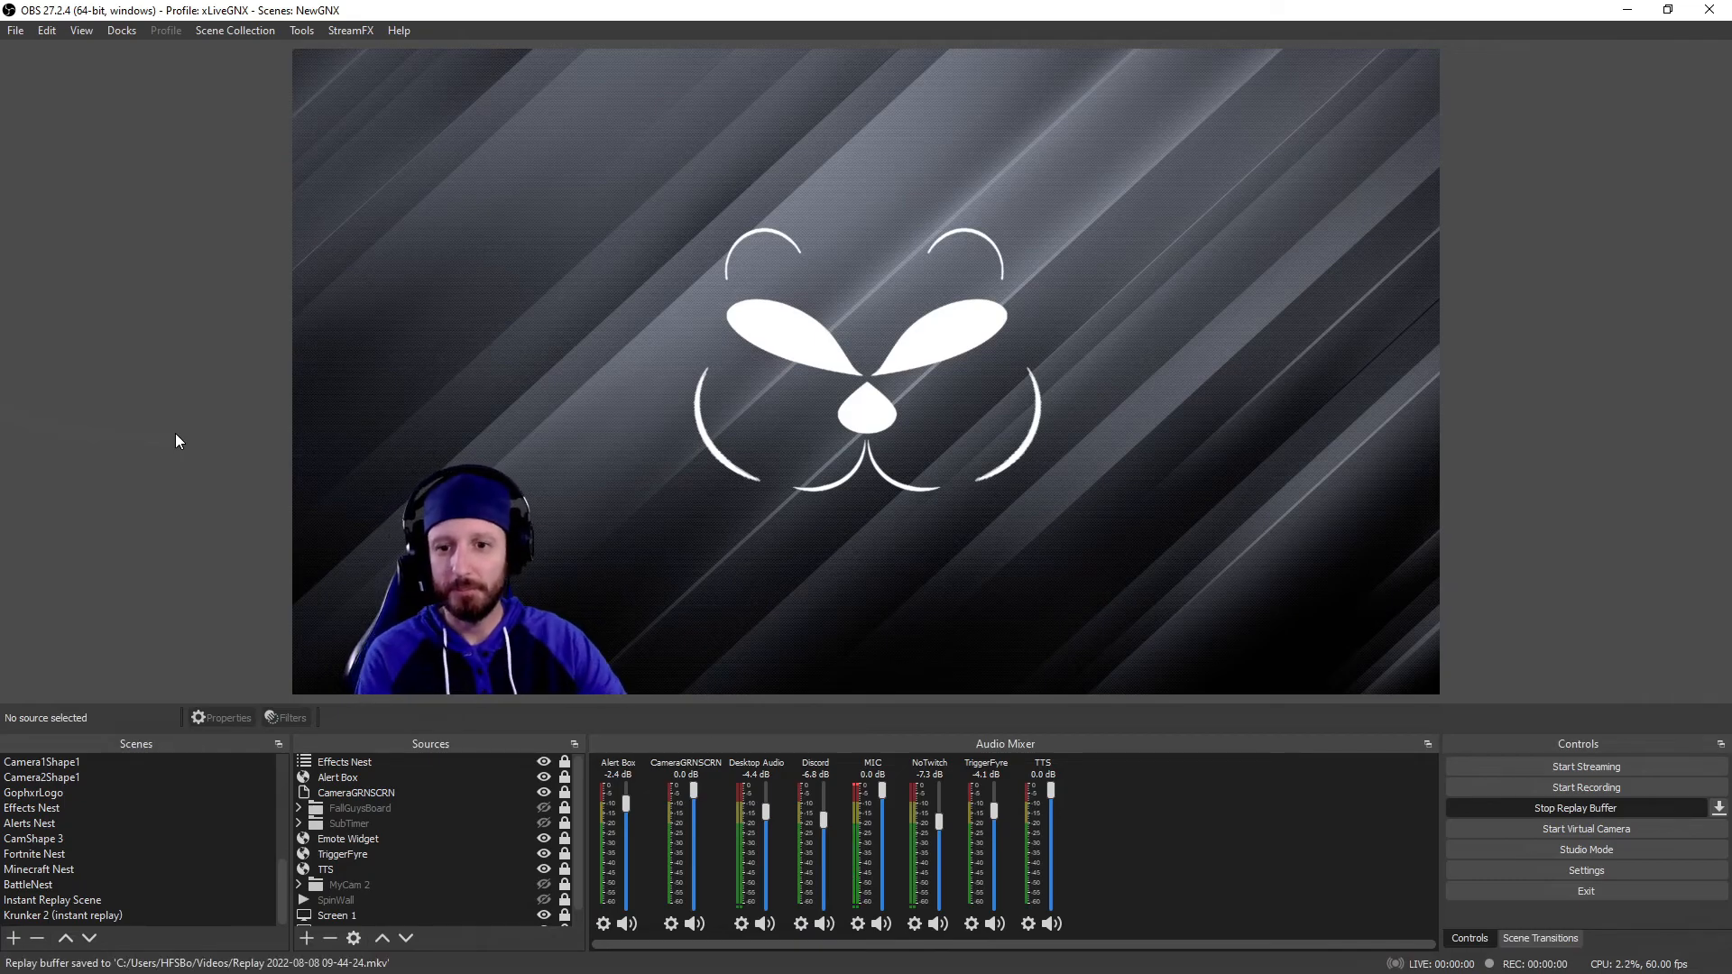
{"action": "left_click", "coordinate": [125, 920]}
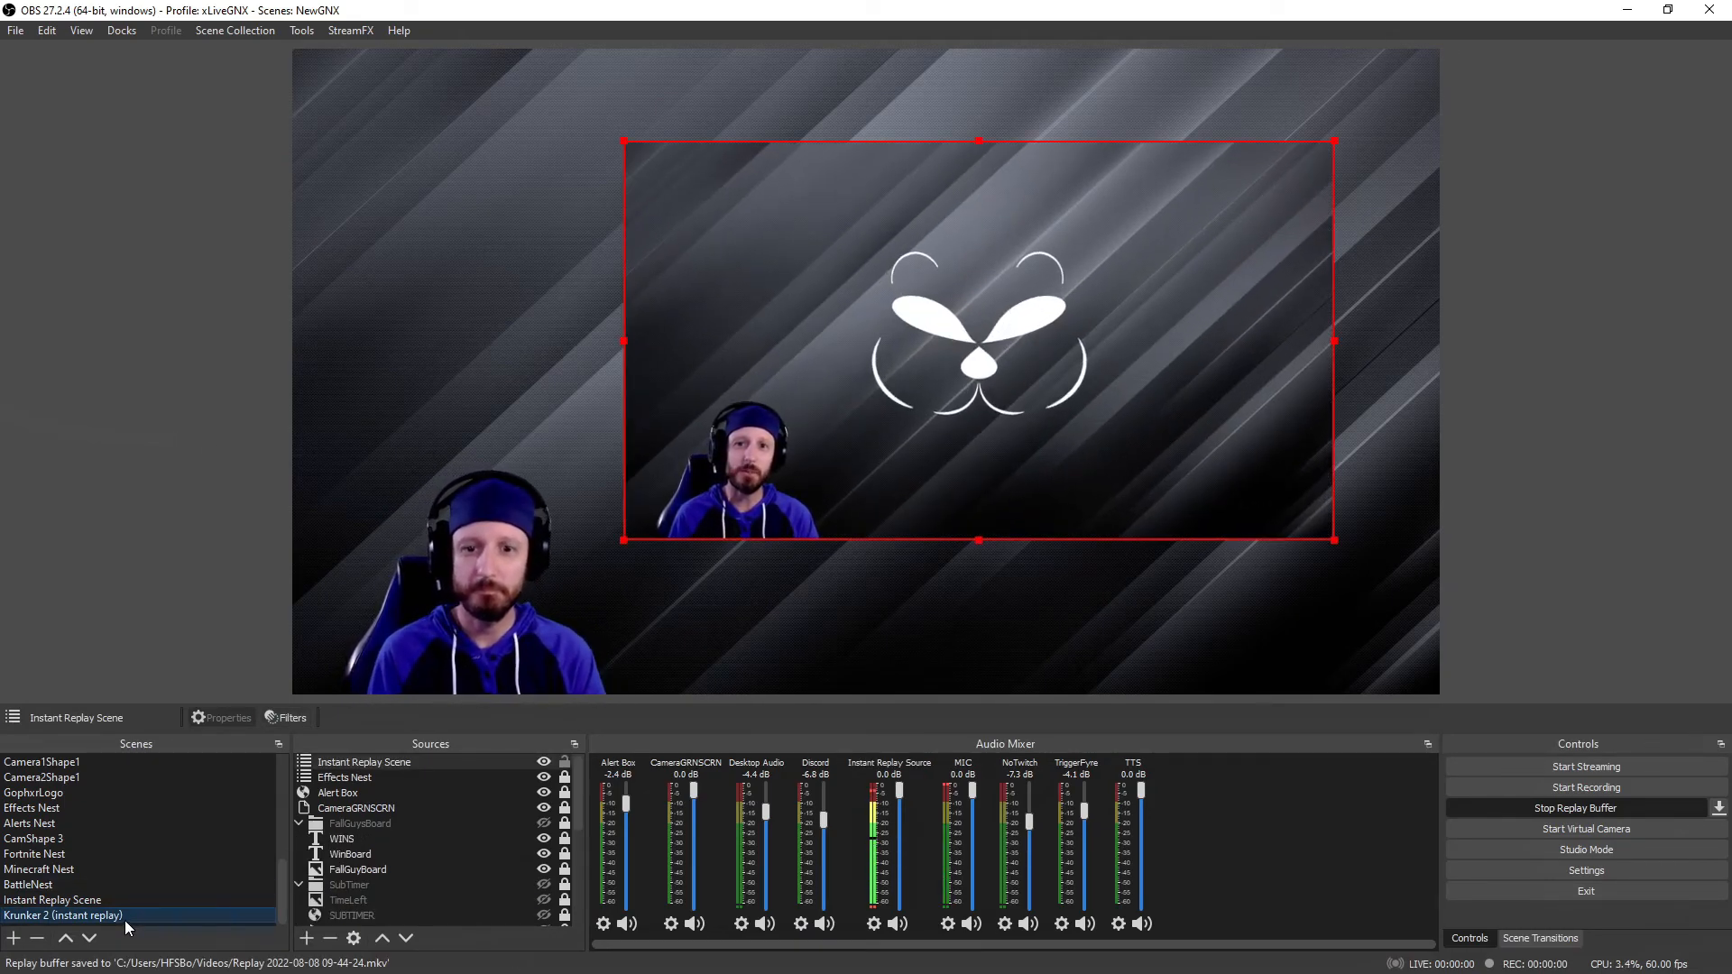